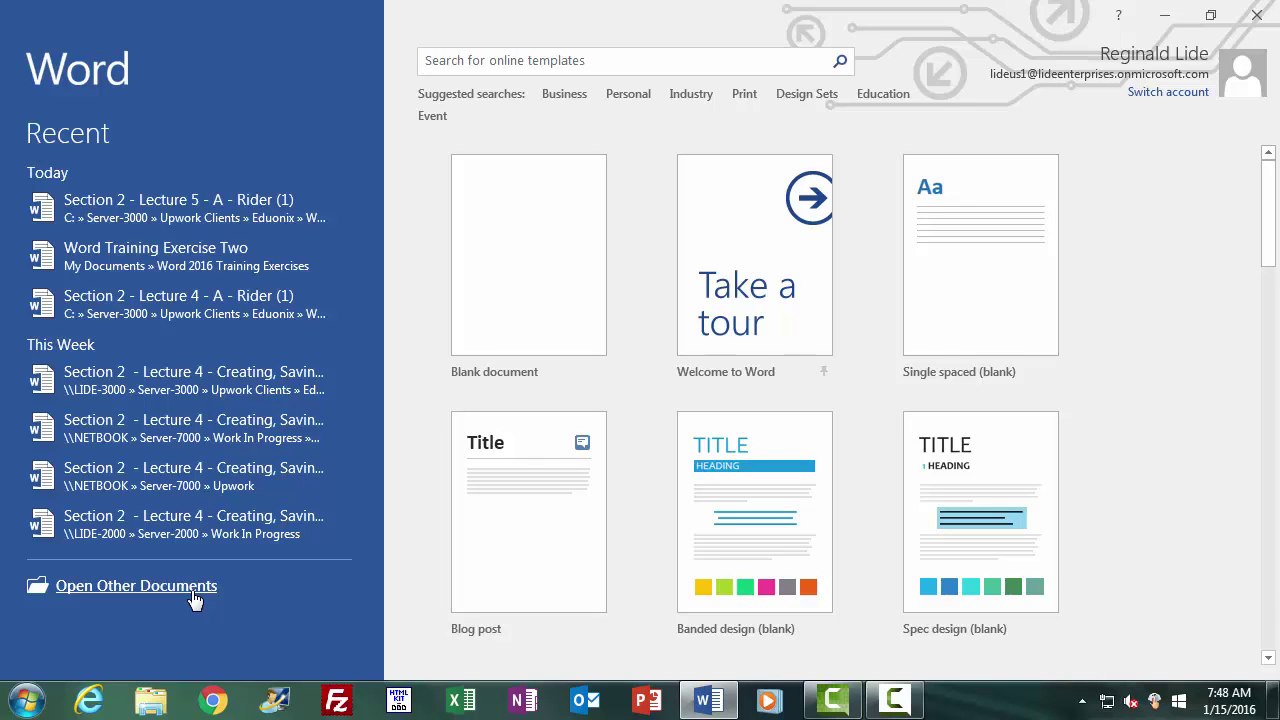
# Step: Open the document Word Training Exercise Two from the Word 2016 Training Exercises folder in the Documents library
pyautogui.click(196, 599)
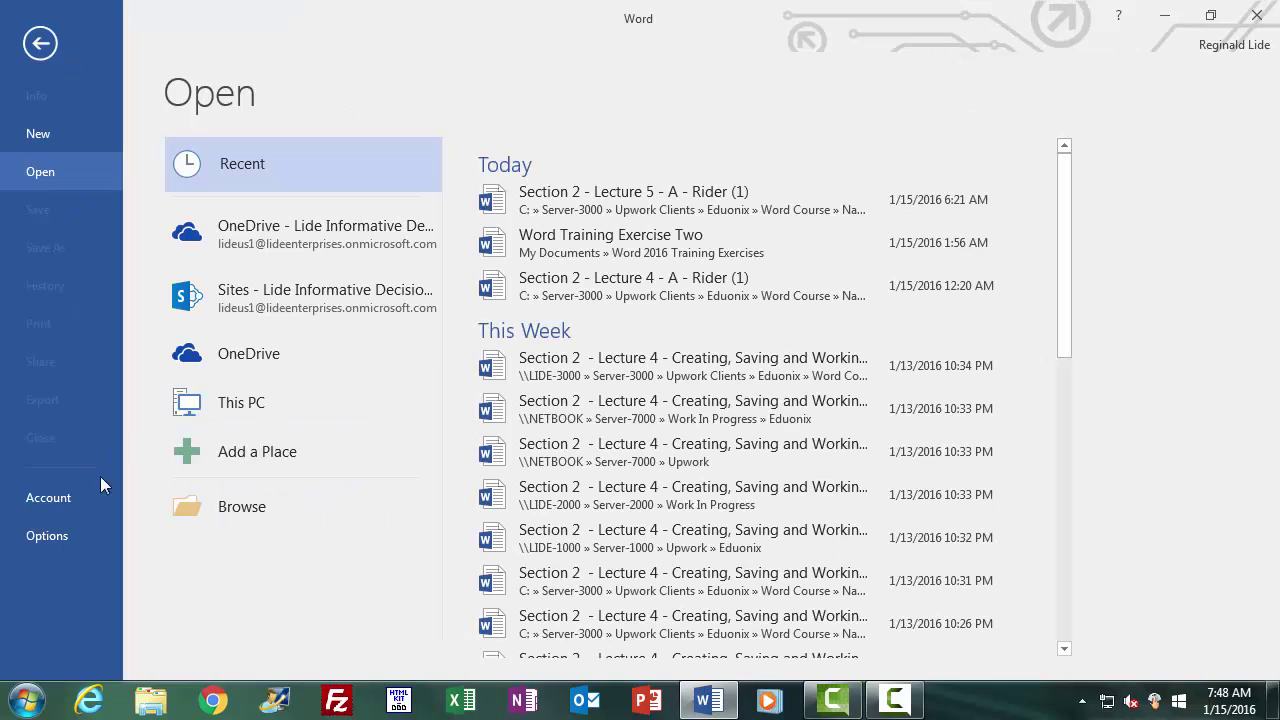
pyautogui.click(241, 510)
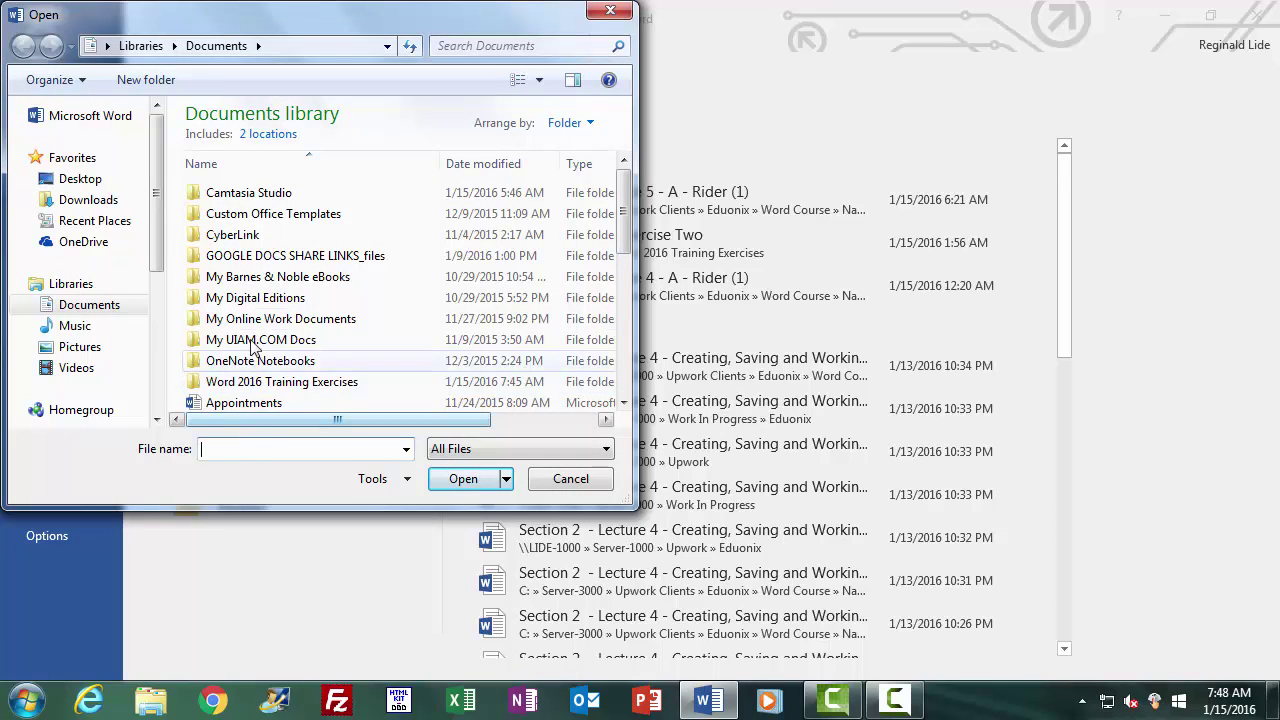
pyautogui.click(80, 287)
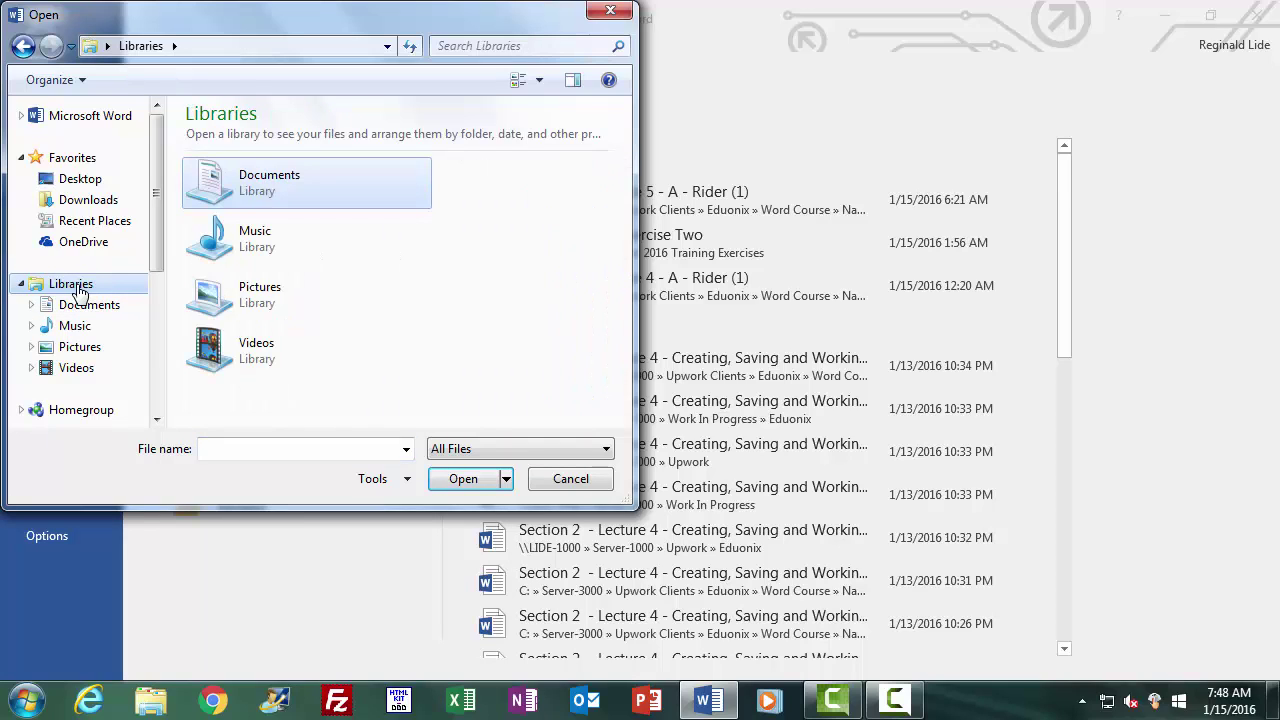
pyautogui.doubleClick(282, 187)
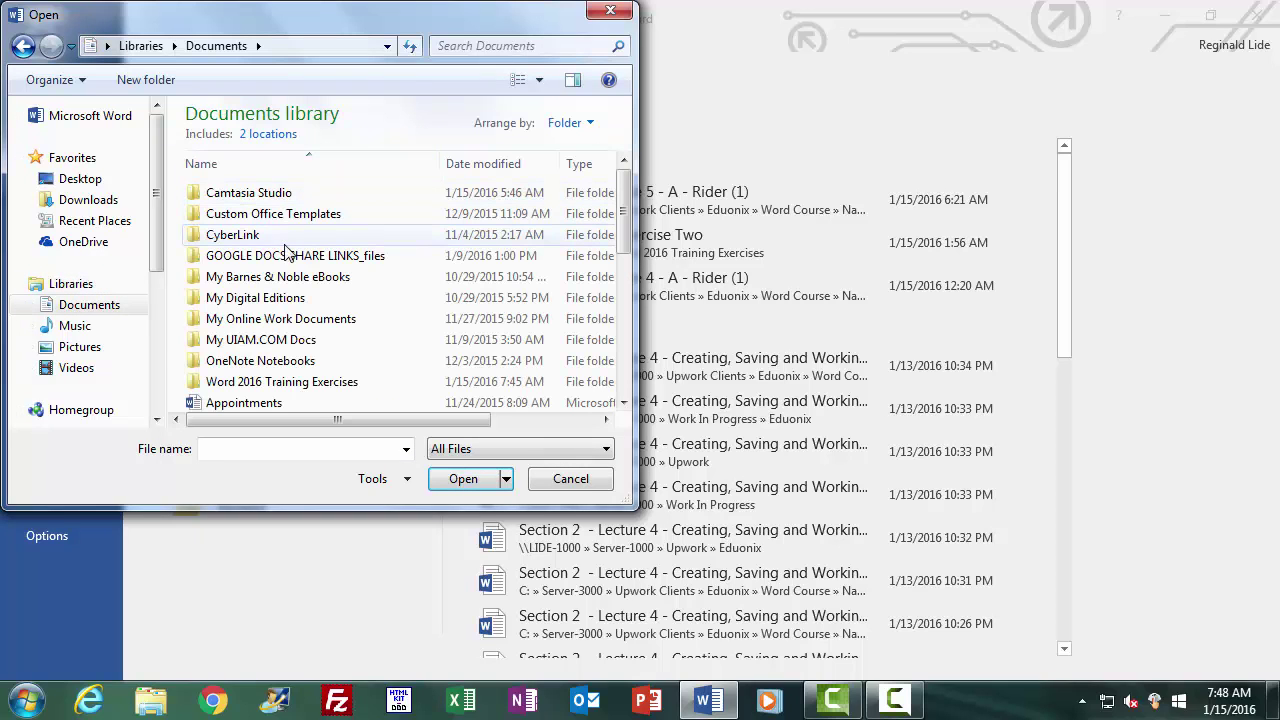
pyautogui.doubleClick(312, 386)
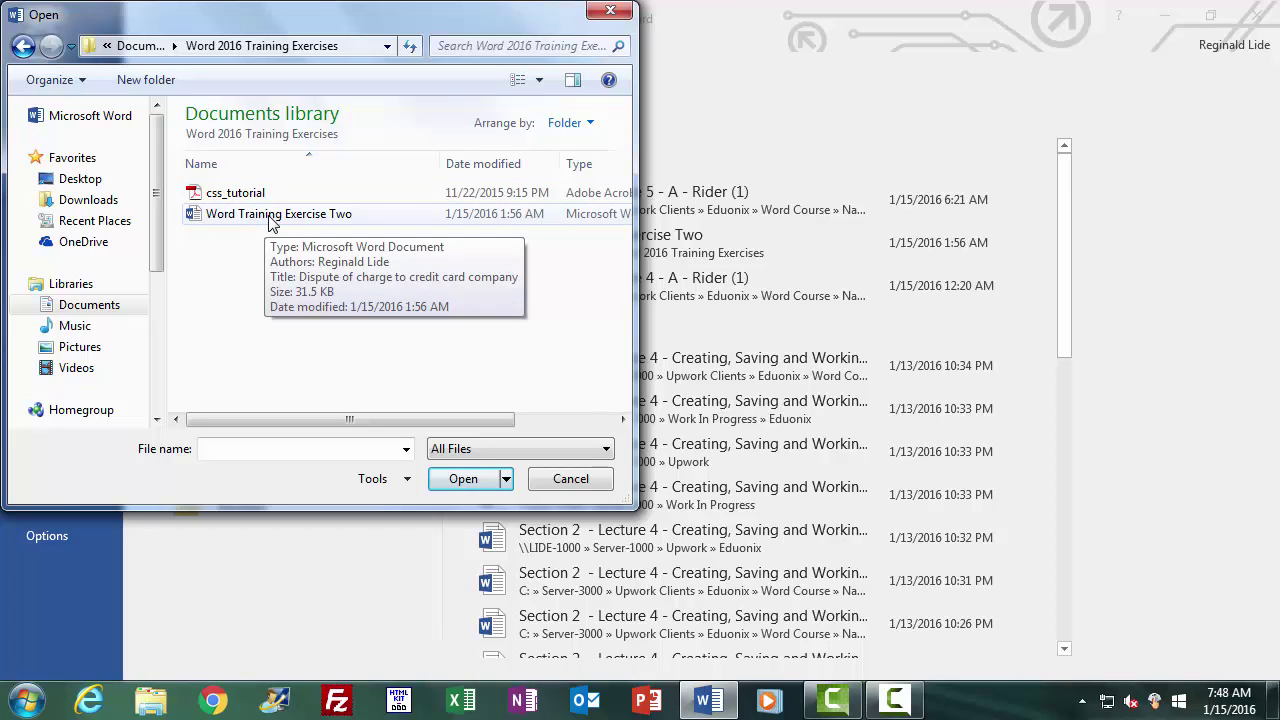
pyautogui.doubleClick(269, 216)
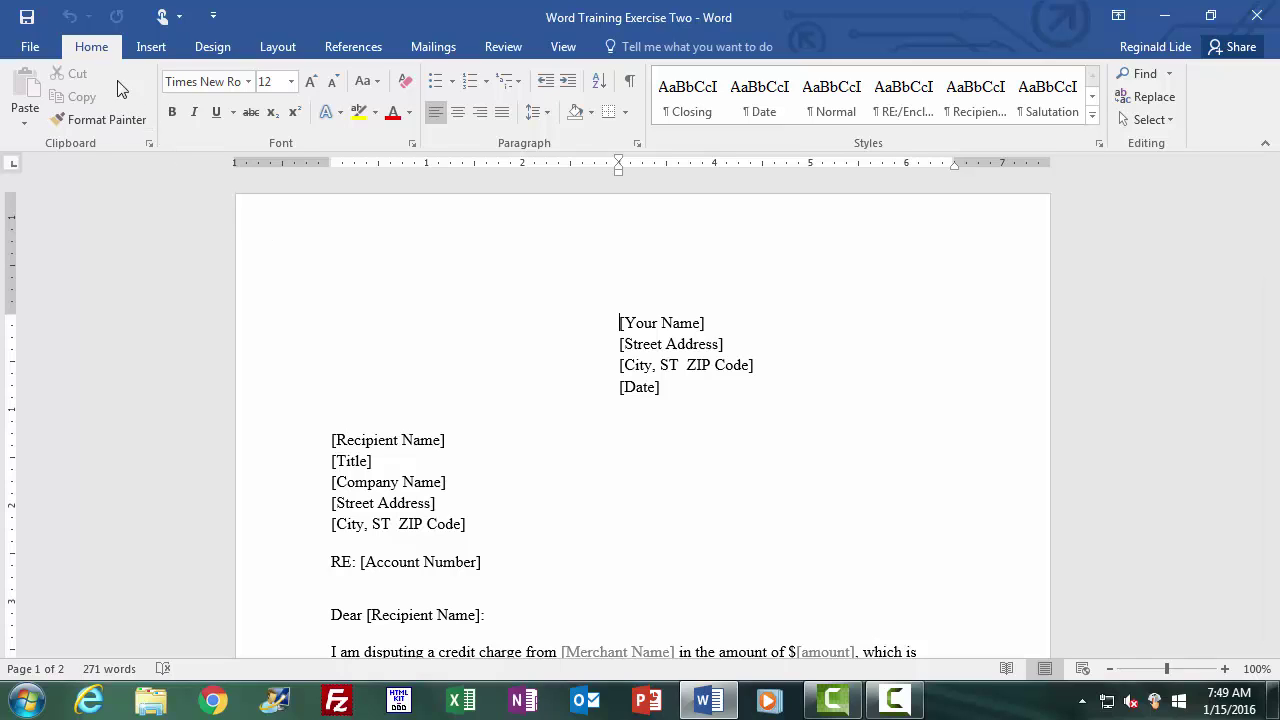
# Step: Save a copy of the document as Word Training Exercise Three in the Word 2016 Training Exercises folder
pyautogui.click(31, 47)
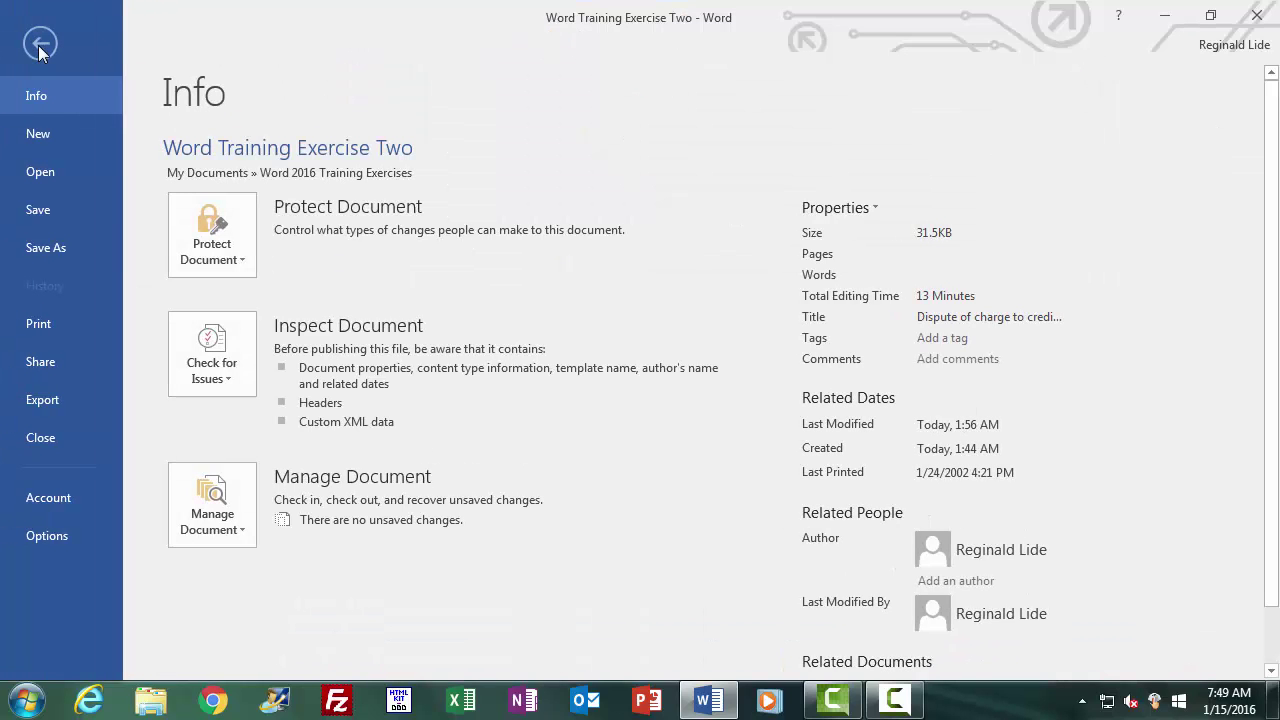
pyautogui.click(56, 249)
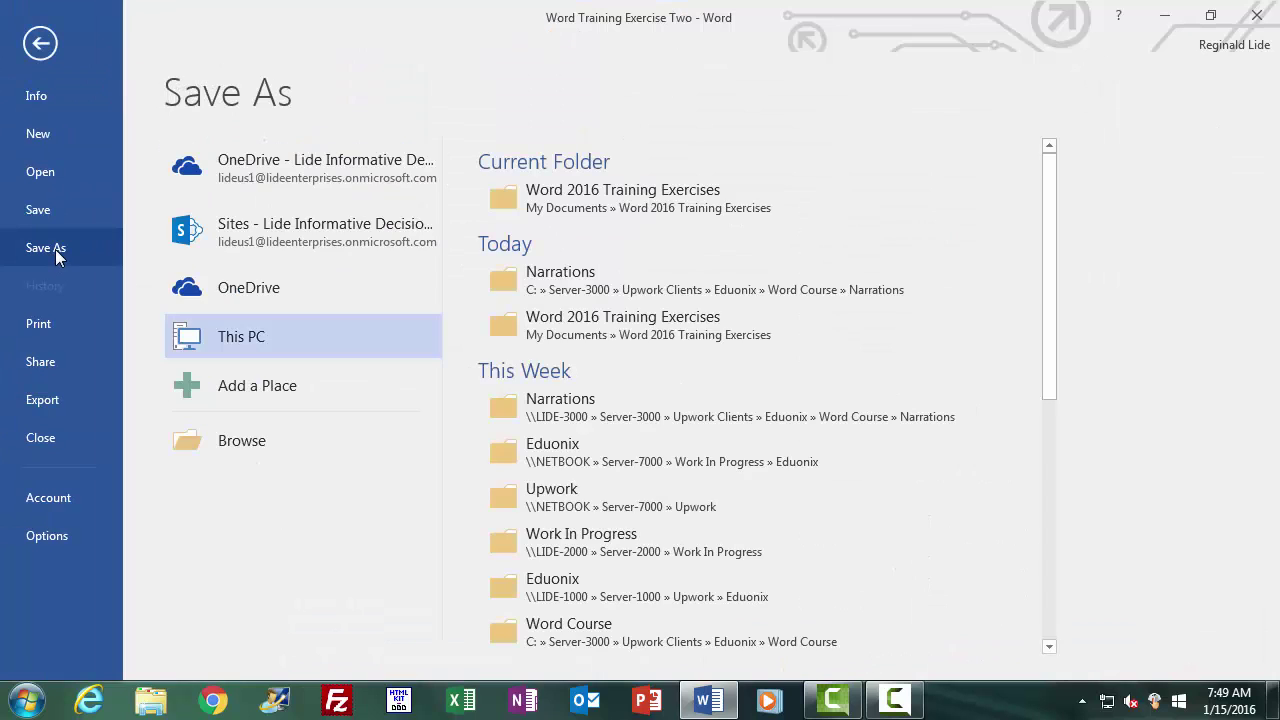
pyautogui.click(256, 446)
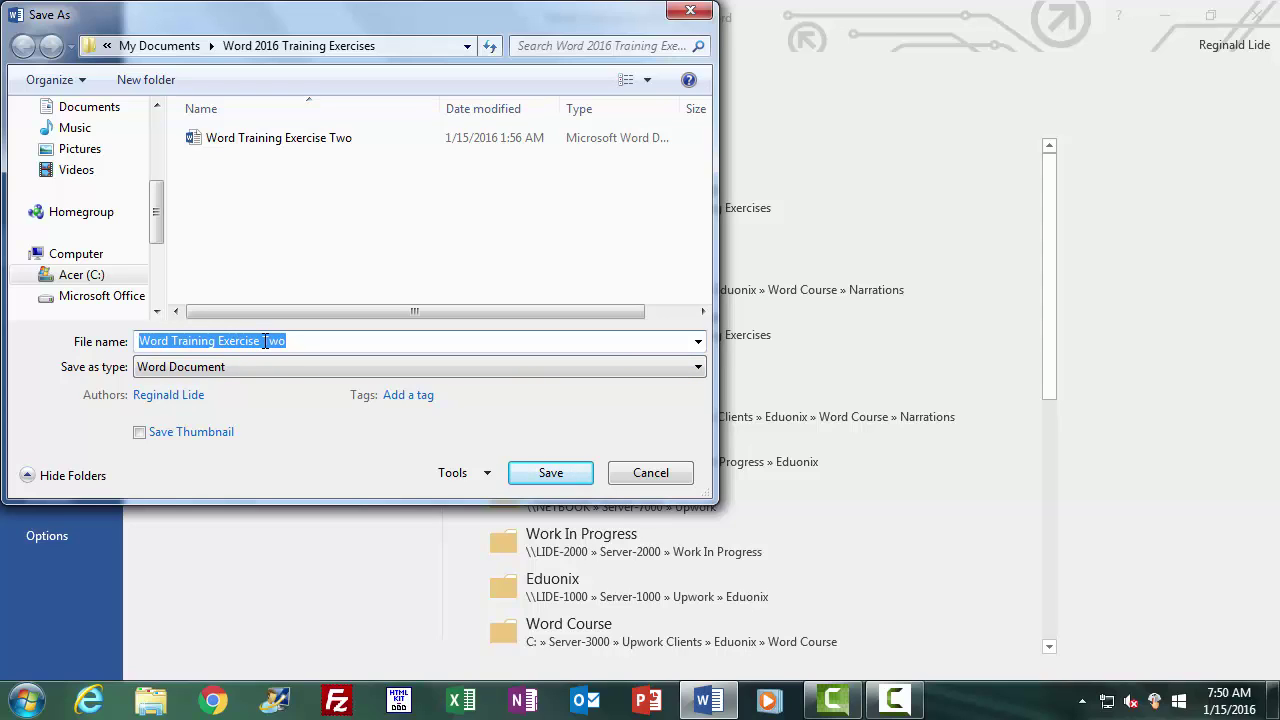
pyautogui.write('Word ')
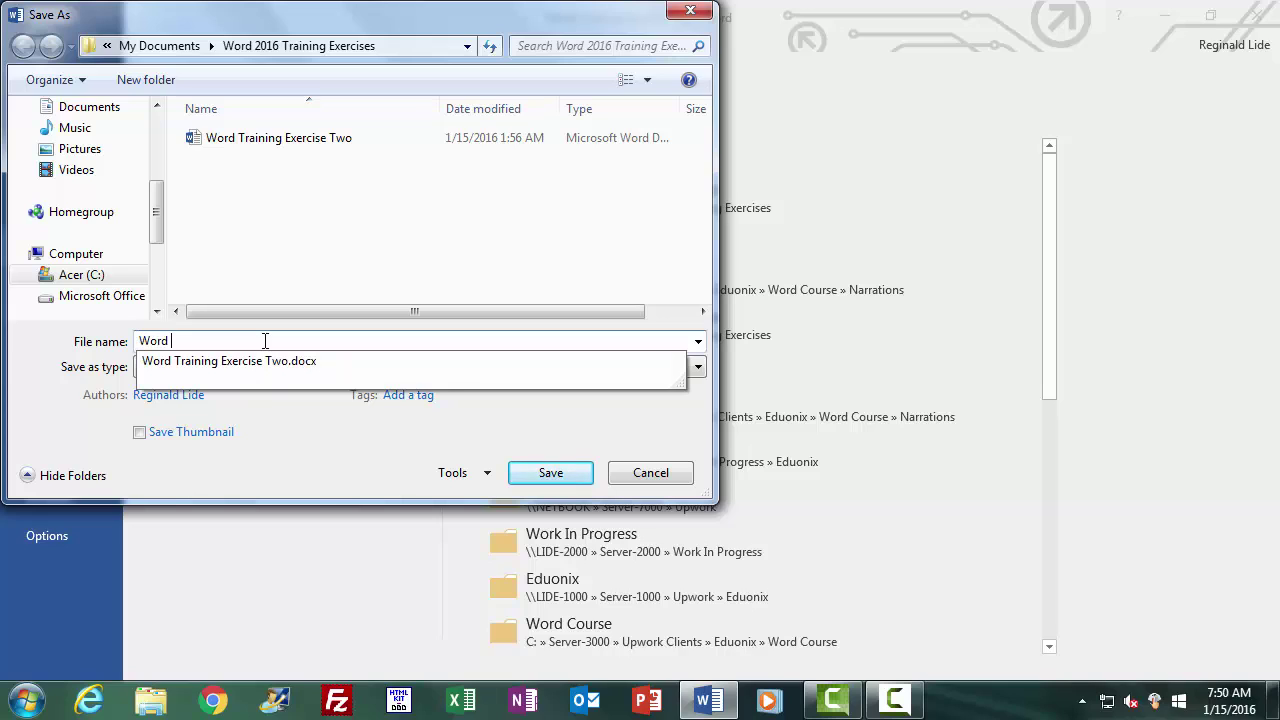
pyautogui.write('Training Exercise Three')
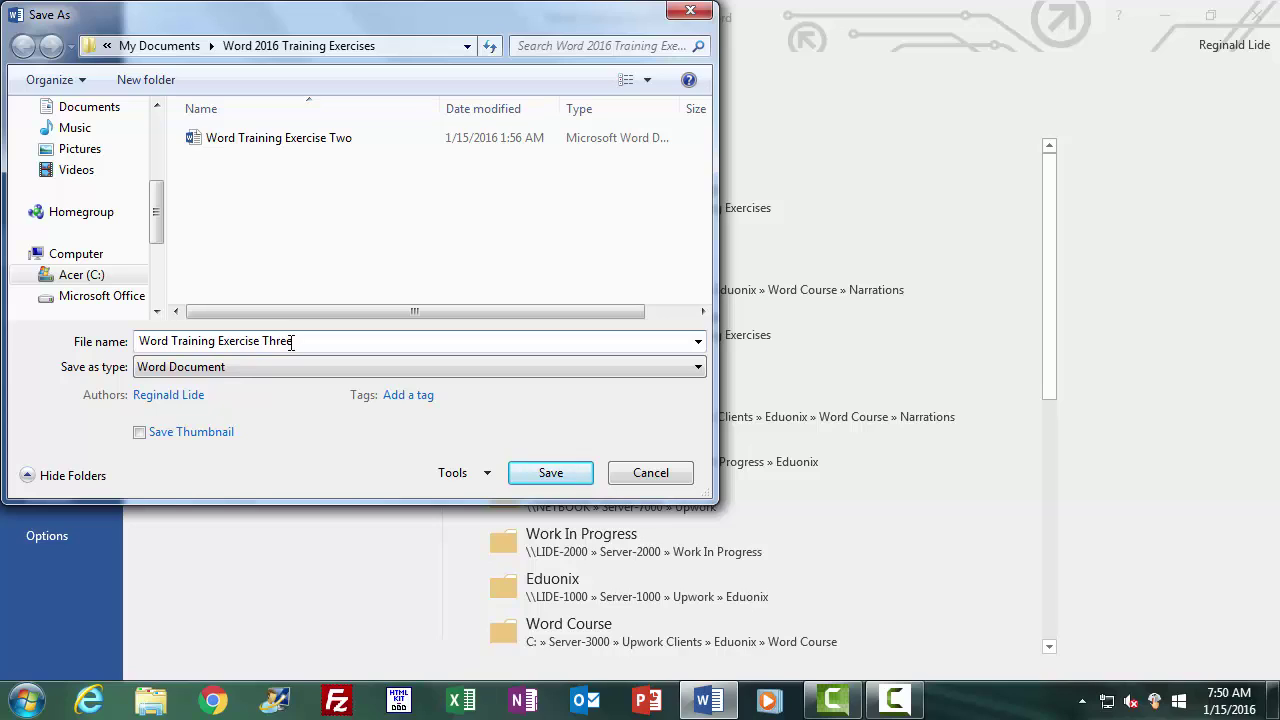
pyautogui.click(568, 473)
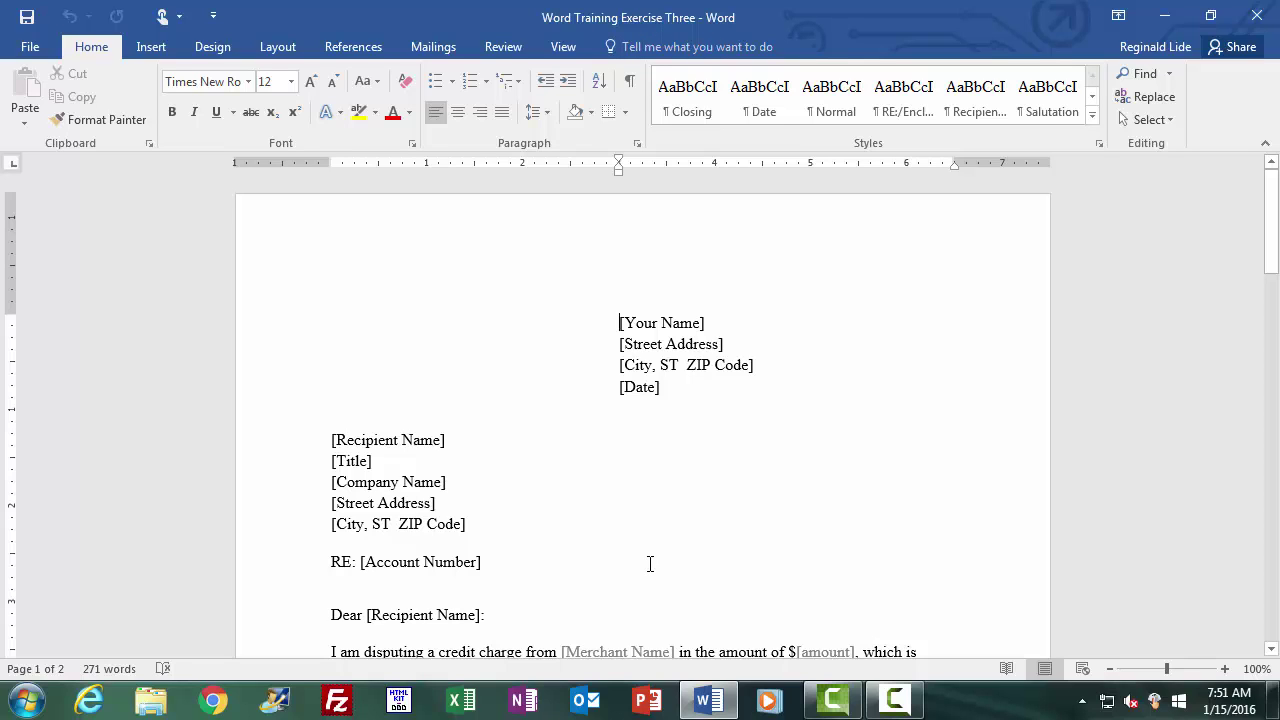
# Step: Replace the [Your Name] placeholder at the head of the letter with the sender's full name
pyautogui.scroll(-3, 660, 575)
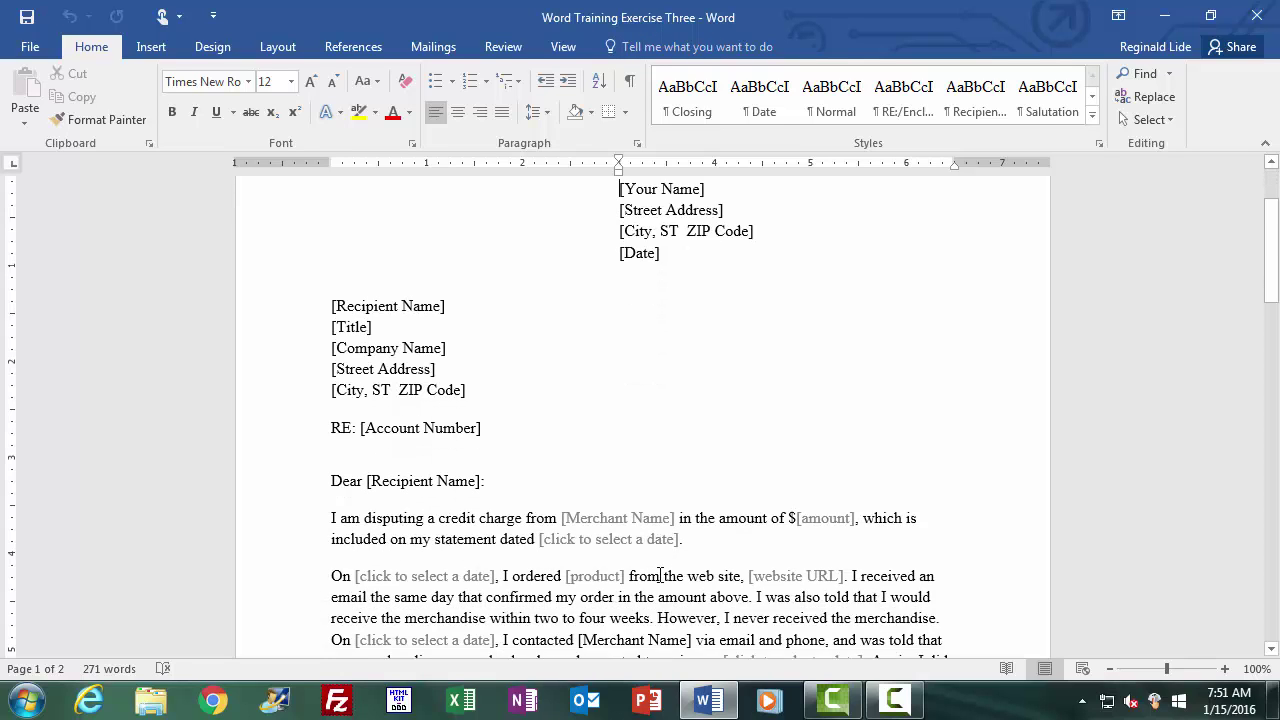
pyautogui.scroll(3, 660, 575)
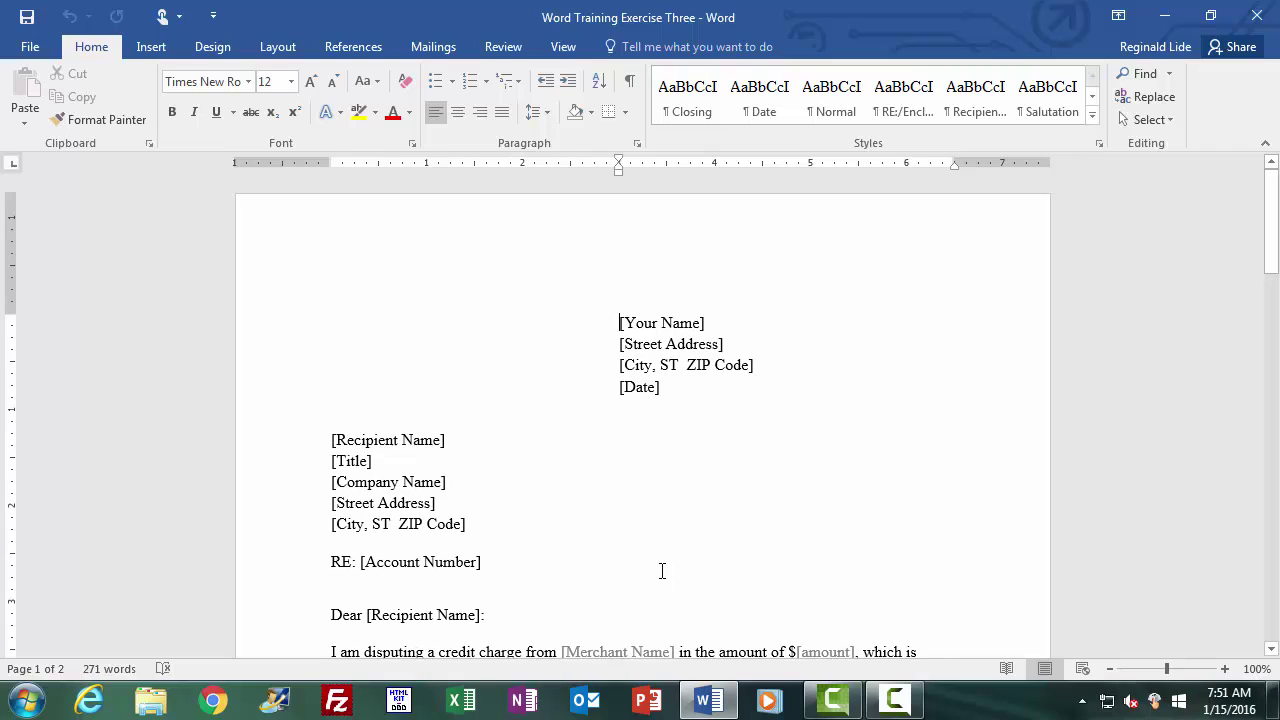
pyautogui.scroll(-2, 660, 572)
pyautogui.scroll(2, 662, 571)
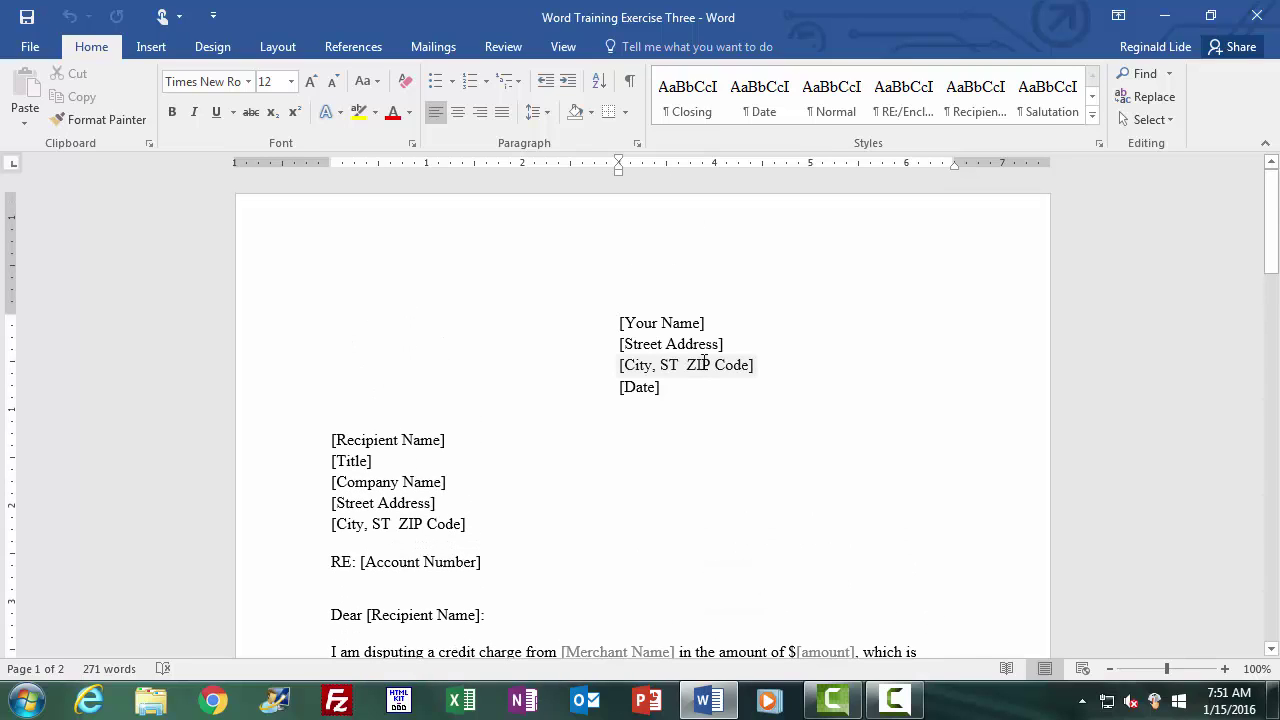
pyautogui.click(712, 323)
pyautogui.write('Reg')
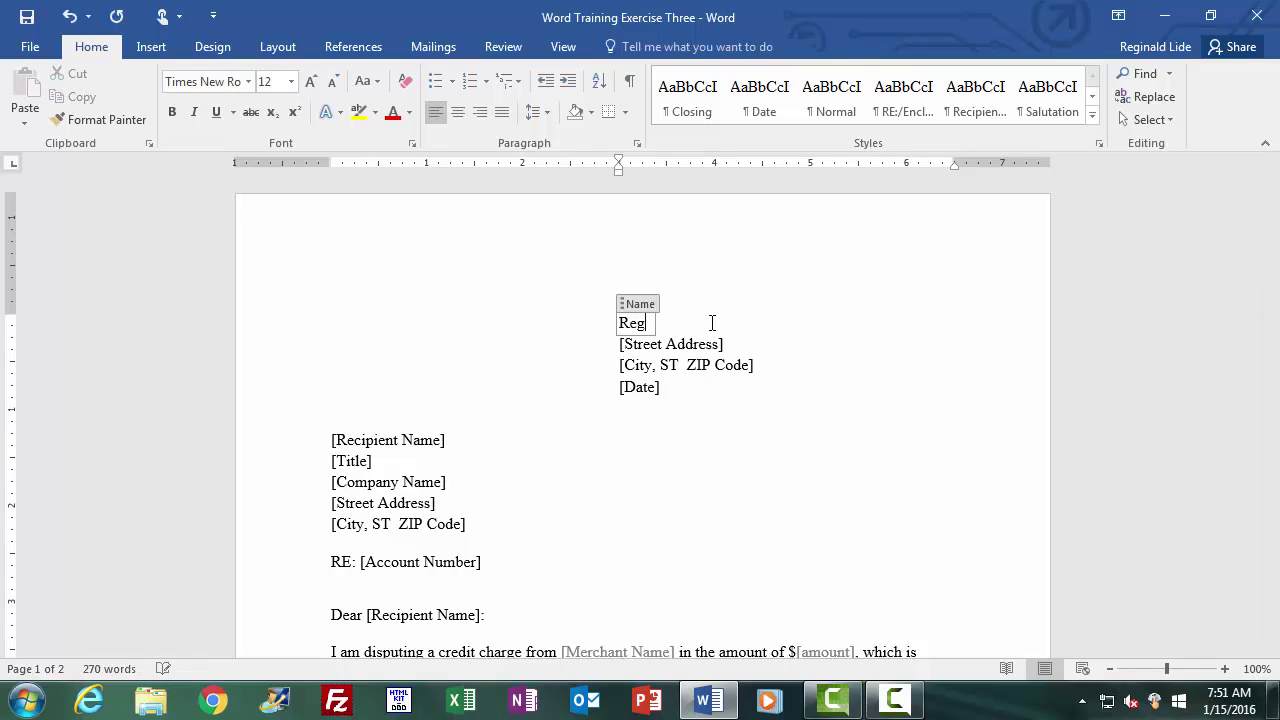
pyautogui.write('inald Lide')
# Step: Start saving another copy of the letter and choose the Documents library as its location
pyautogui.click(30, 50)
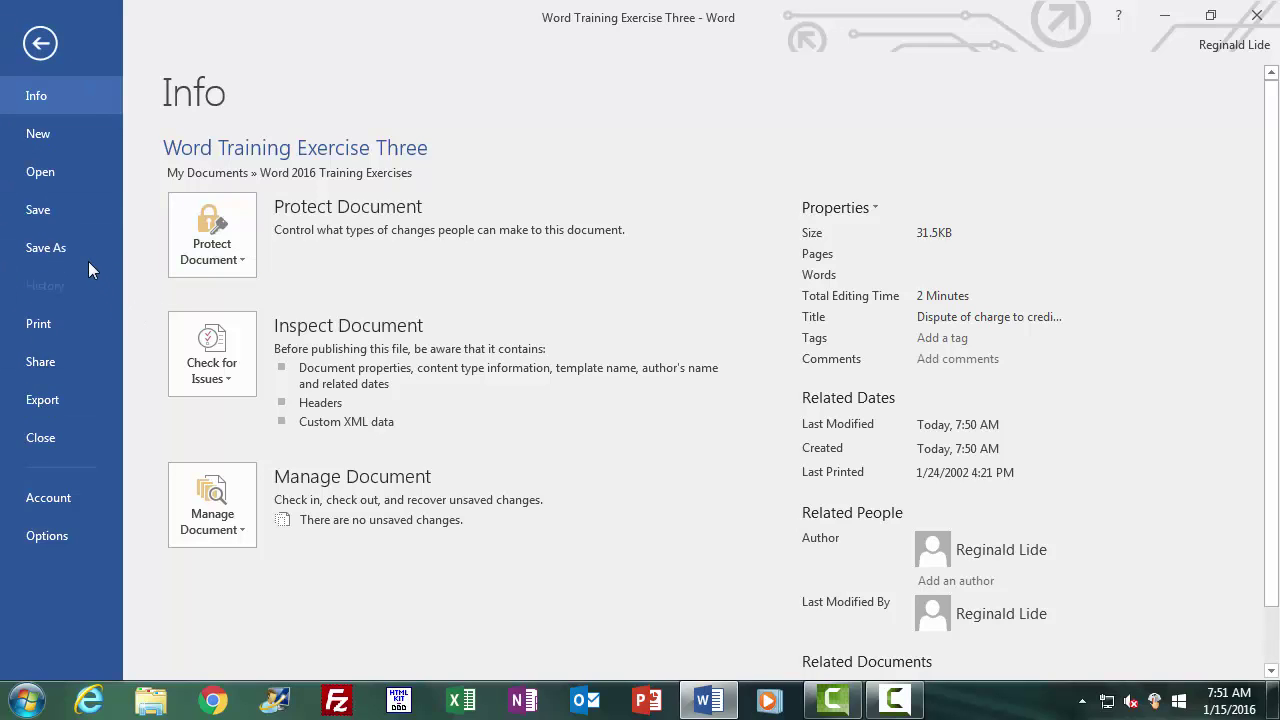
pyautogui.click(58, 248)
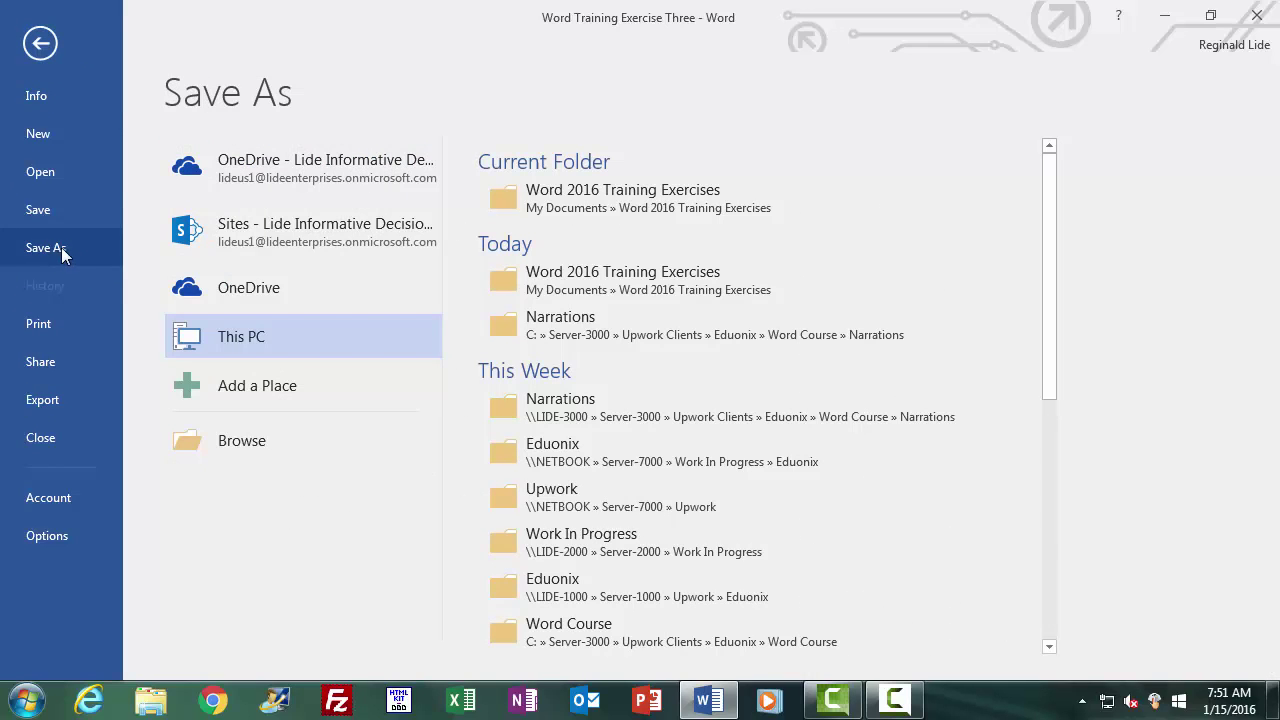
pyautogui.click(231, 443)
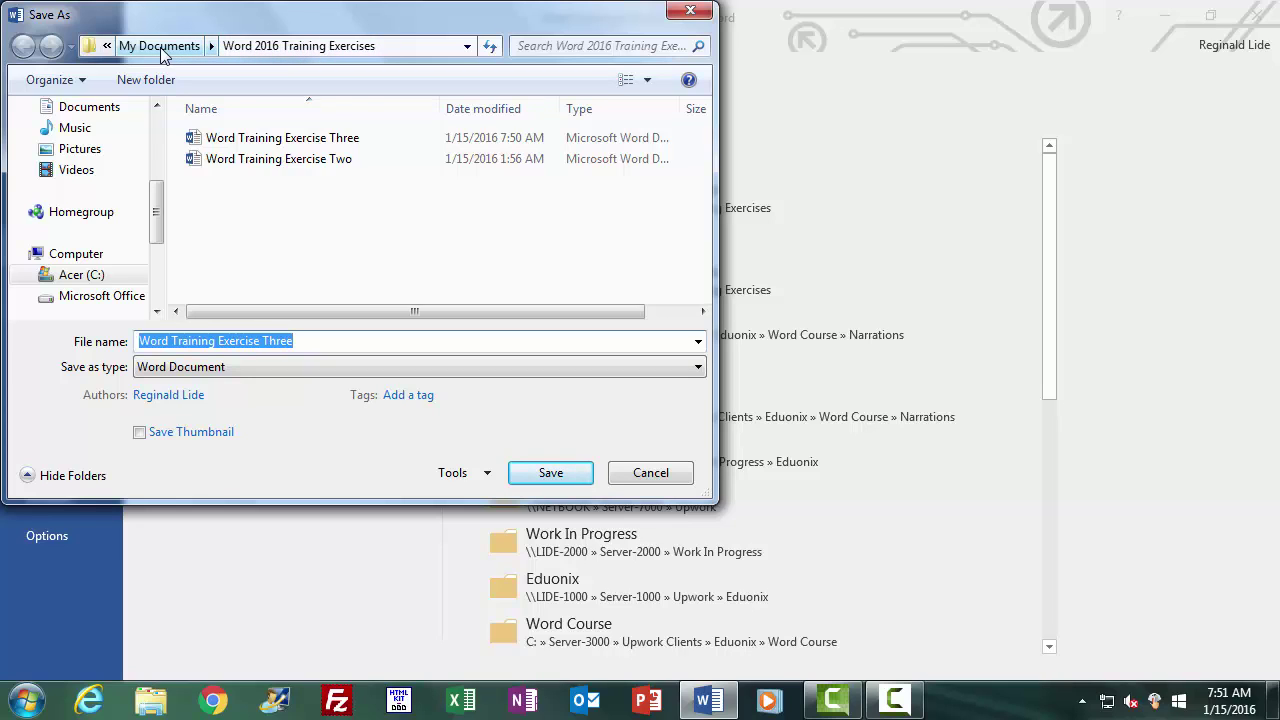
pyautogui.scroll(1, 92, 140)
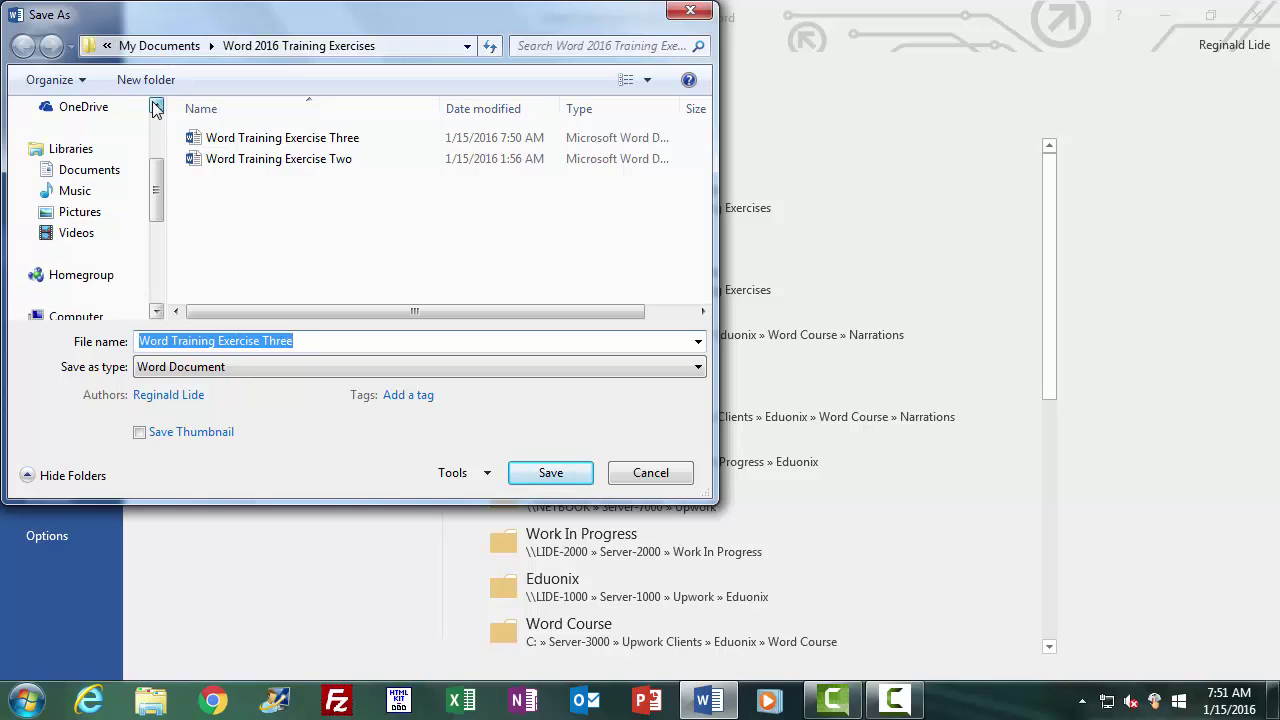
pyautogui.click(72, 152)
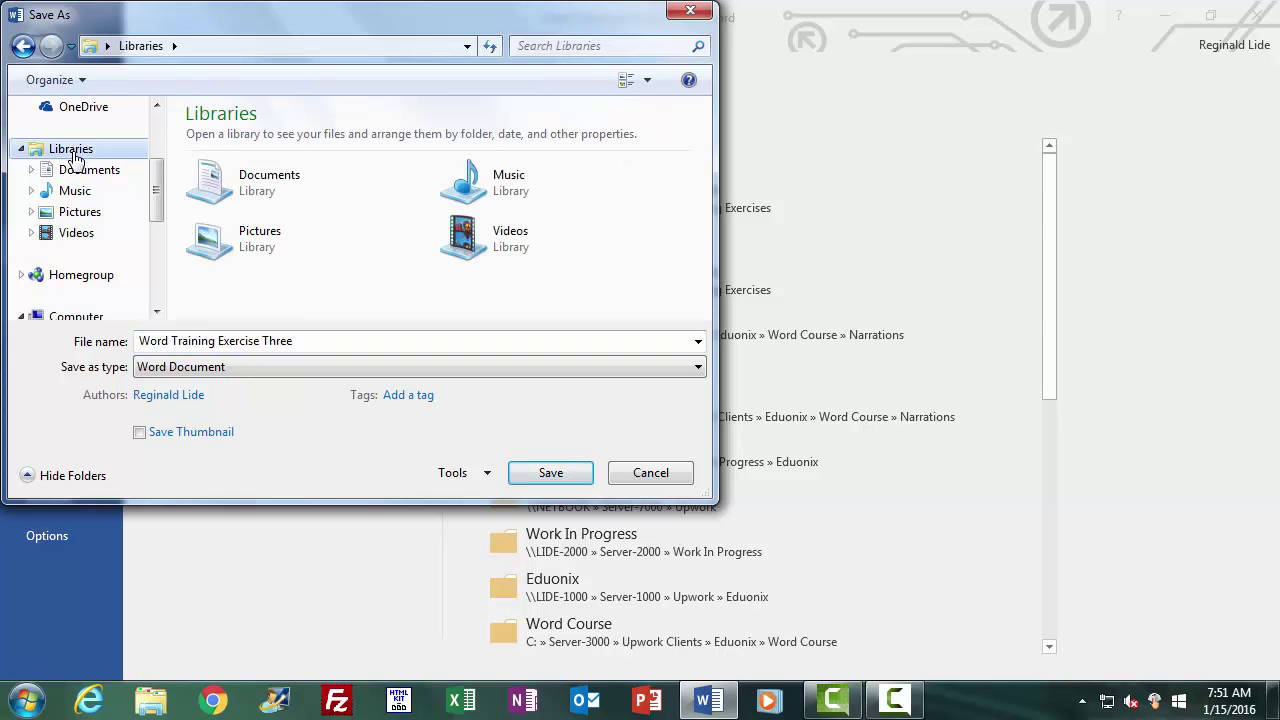
pyautogui.click(251, 195)
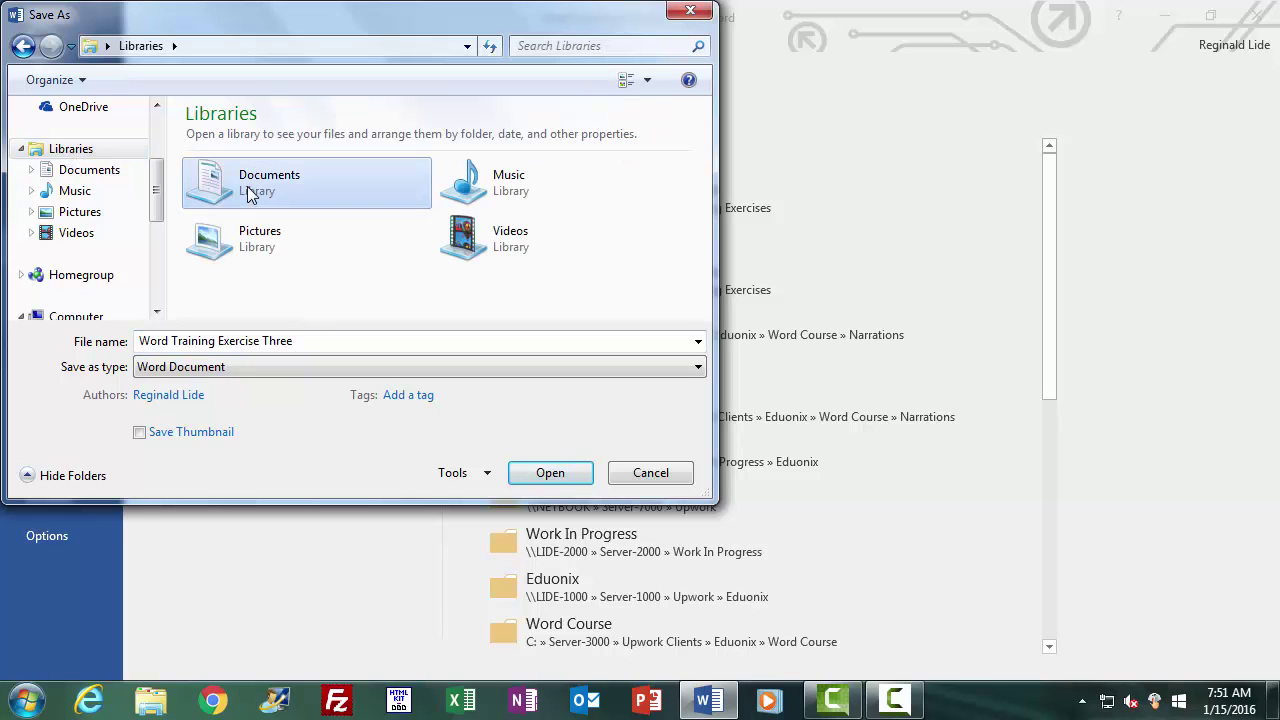
pyautogui.doubleClick(251, 195)
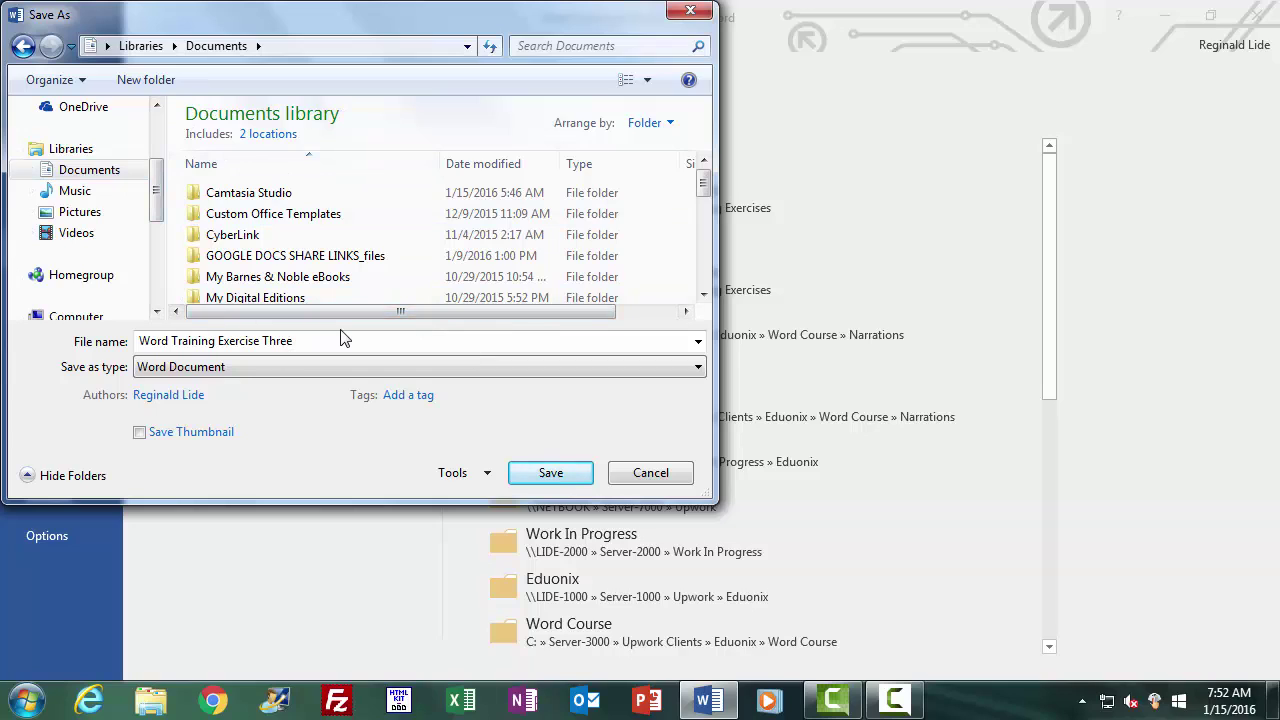
# Step: Change the copy's file name to Word Training Exercise Four (PDF)
pyautogui.doubleClick(274, 342)
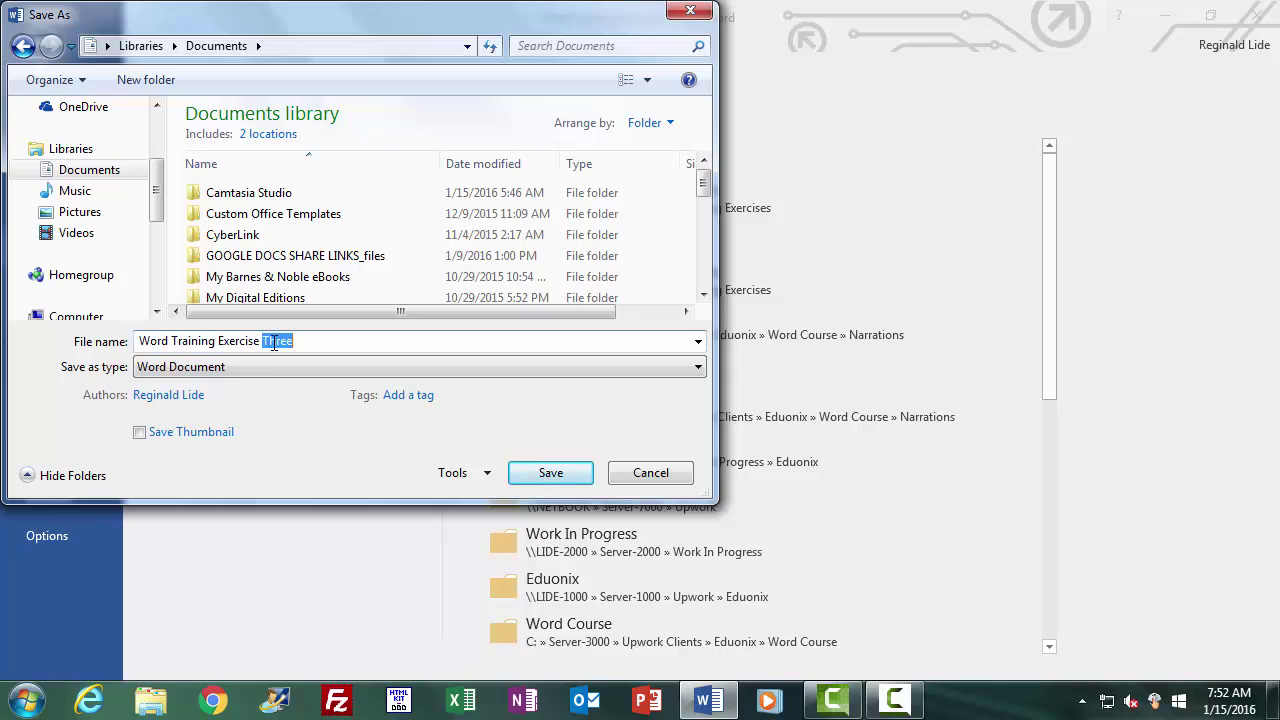
pyautogui.write('Four')
pyautogui.click(699, 368)
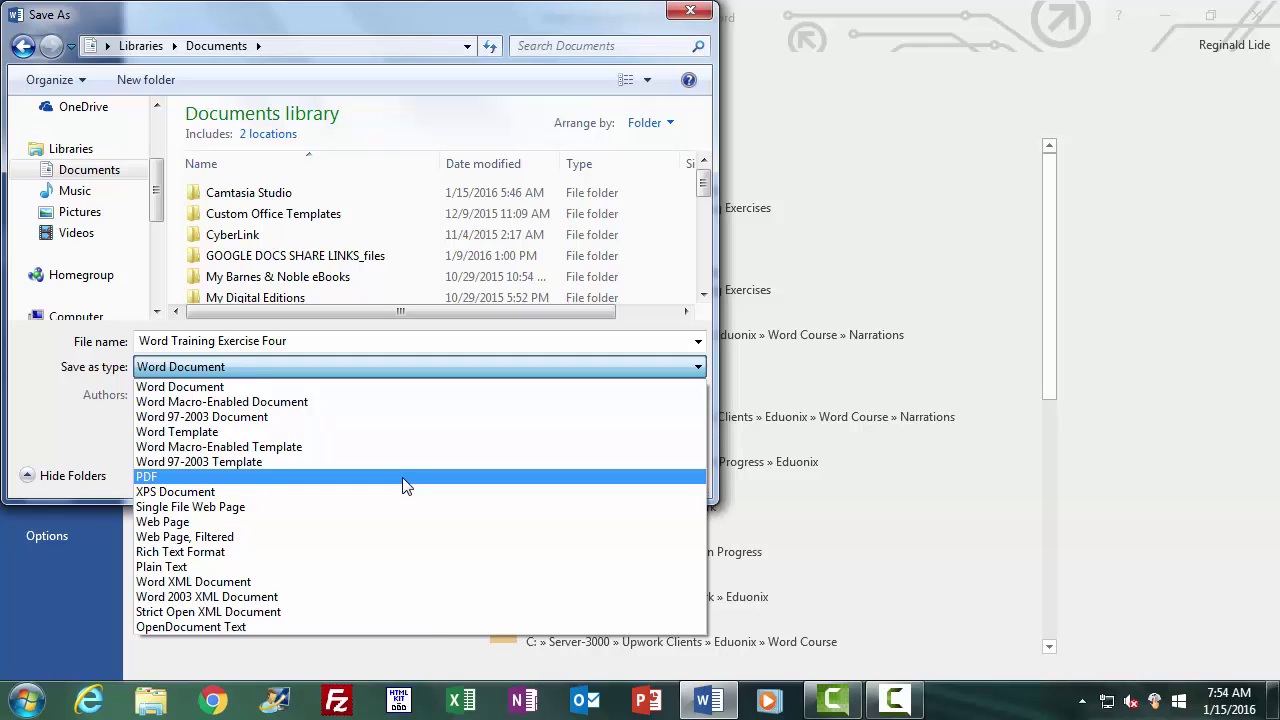
pyautogui.click(305, 345)
pyautogui.click(305, 342)
pyautogui.click(305, 342)
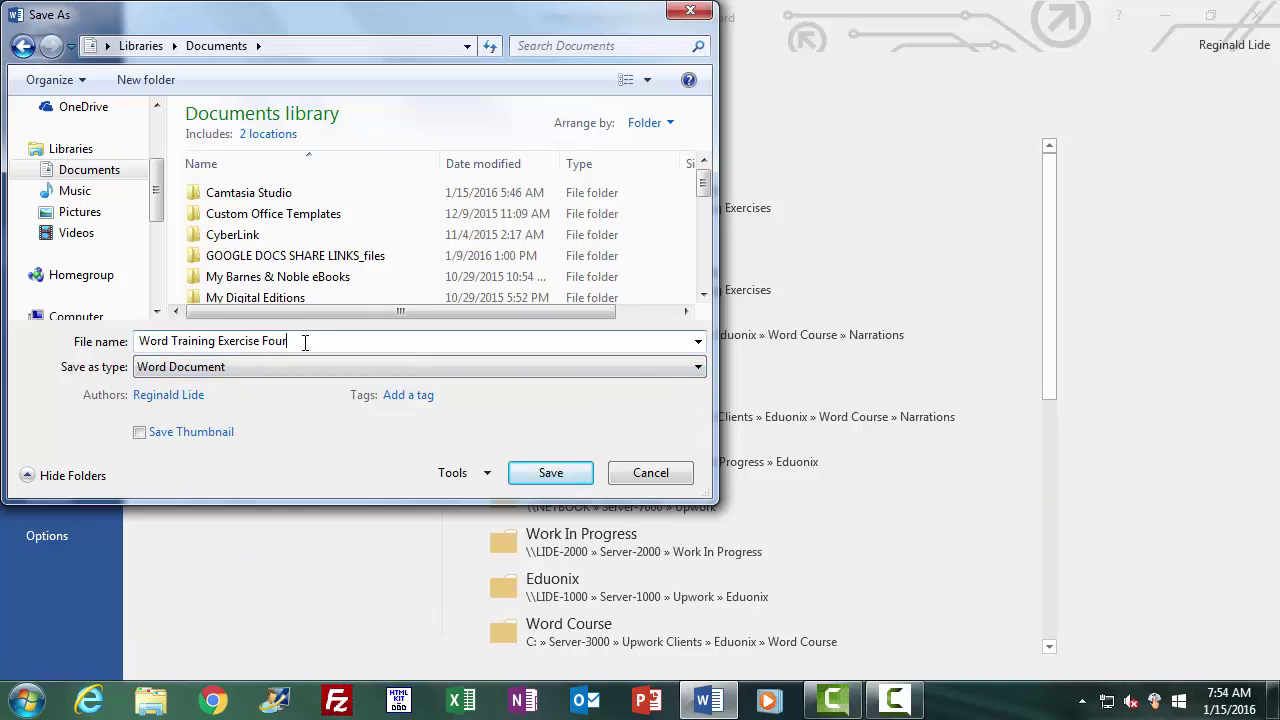
pyautogui.write('(P')
pyautogui.write('DF)')
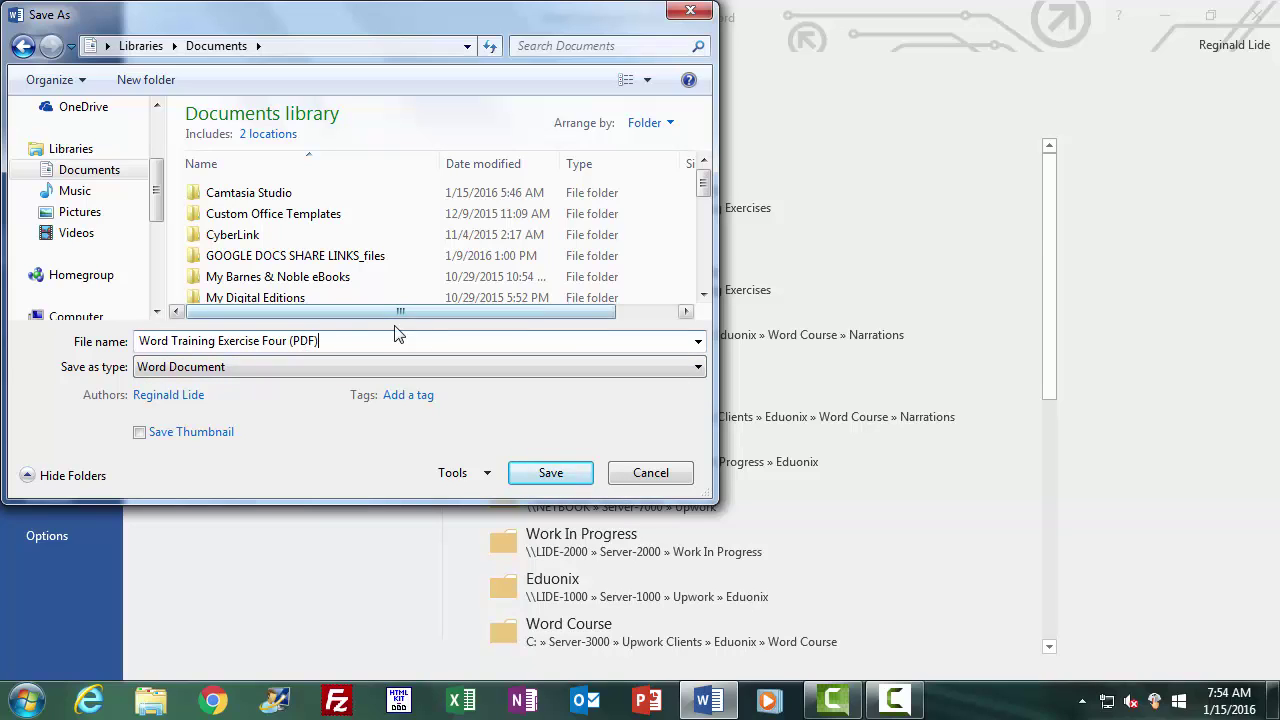
# Step: Set the file type to PDF and save the copy as Word Training Exercise Four (in PDF)
pyautogui.click(698, 368)
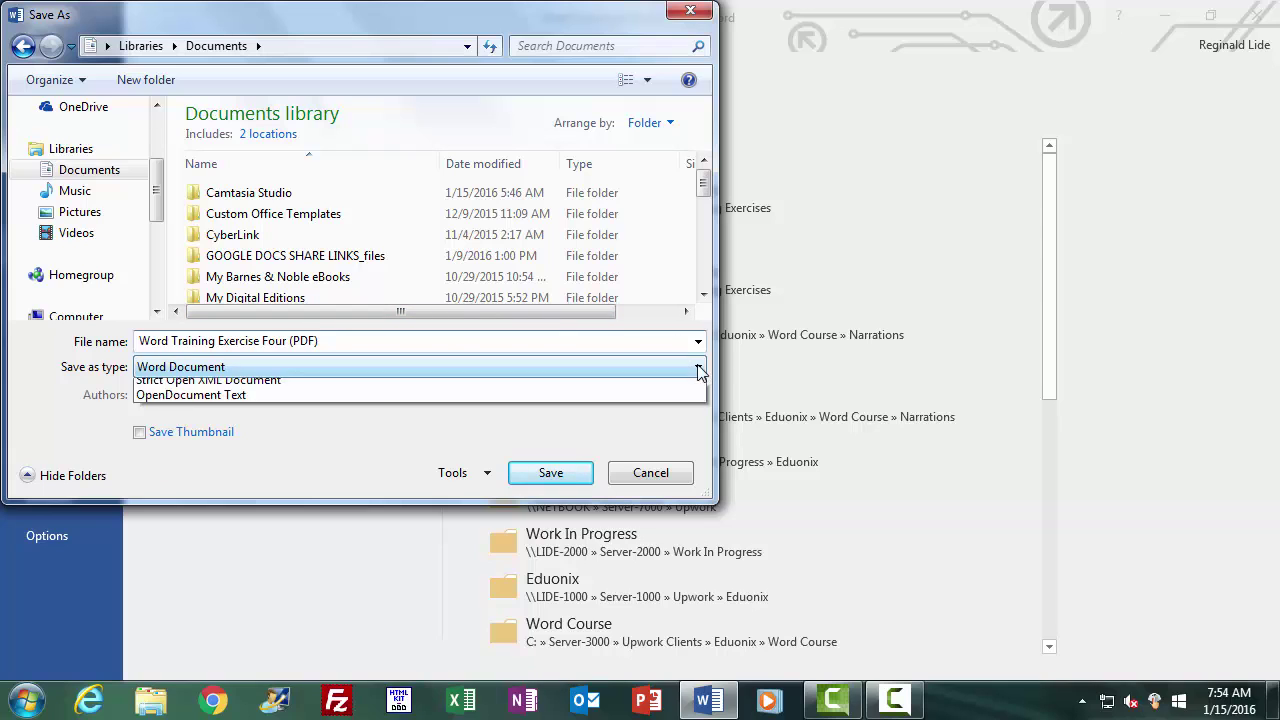
pyautogui.click(430, 479)
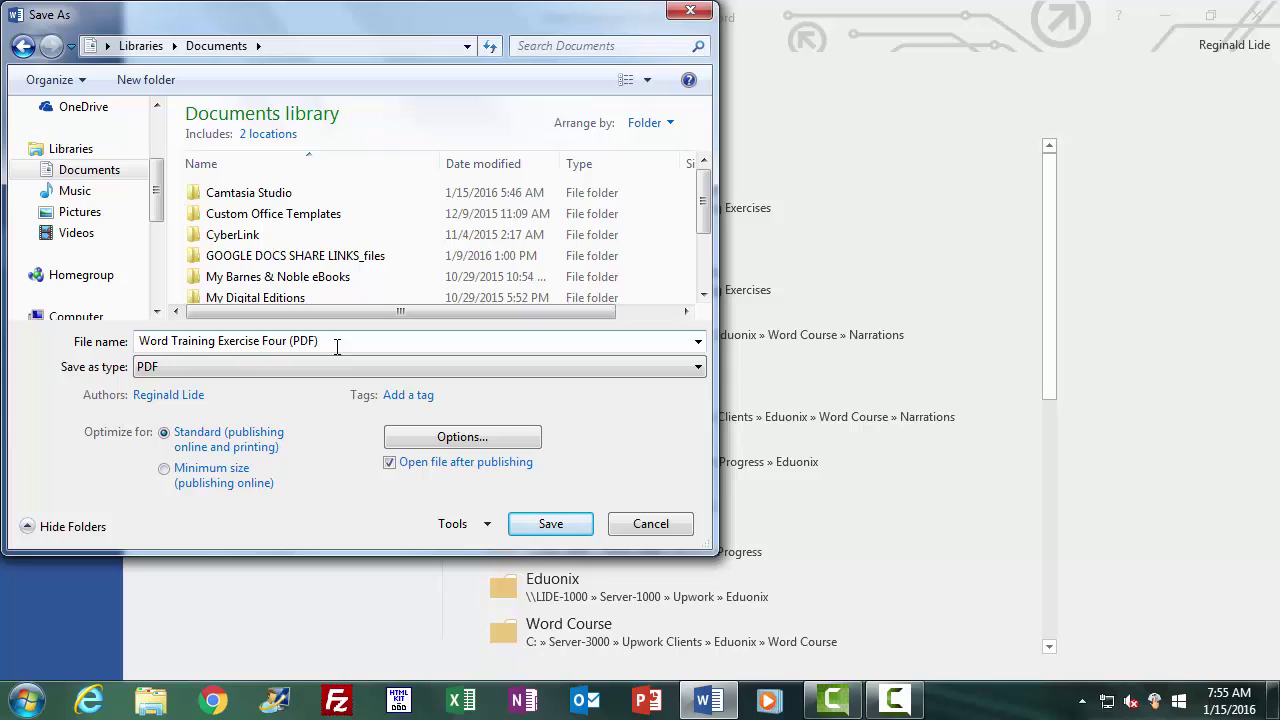
pyautogui.tripleClick(296, 341)
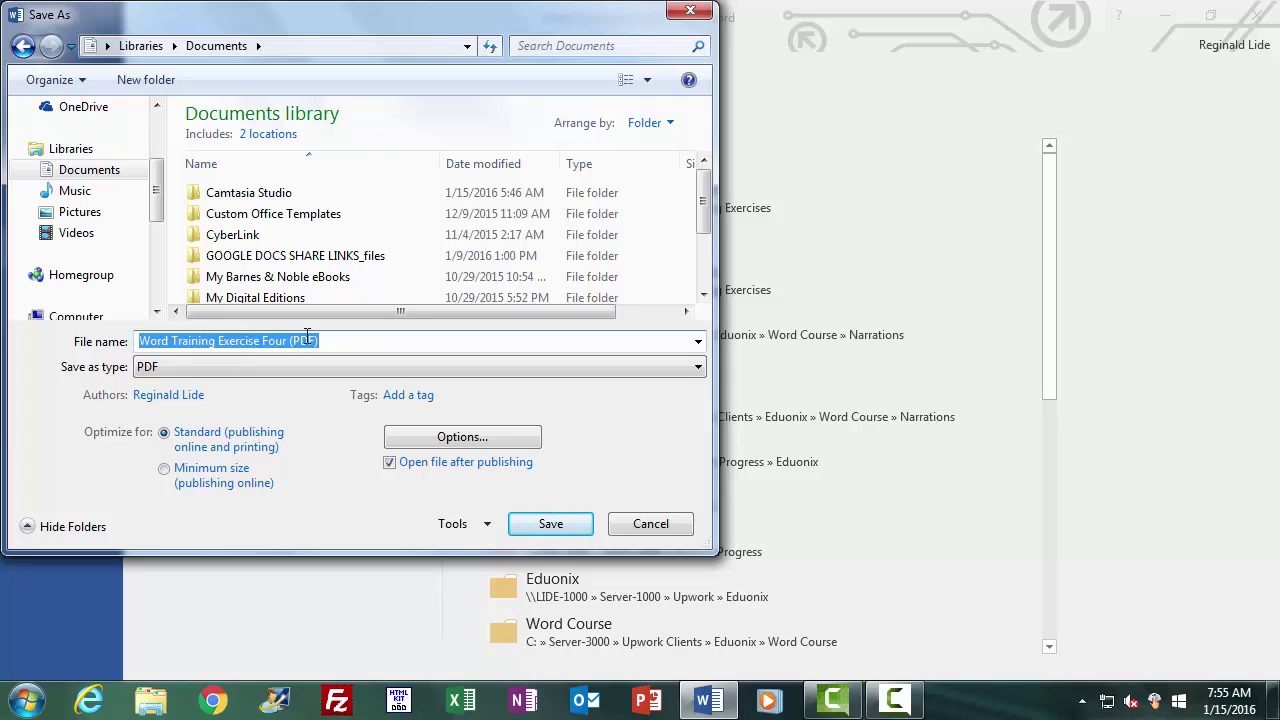
pyautogui.click(296, 341)
pyautogui.write('in')
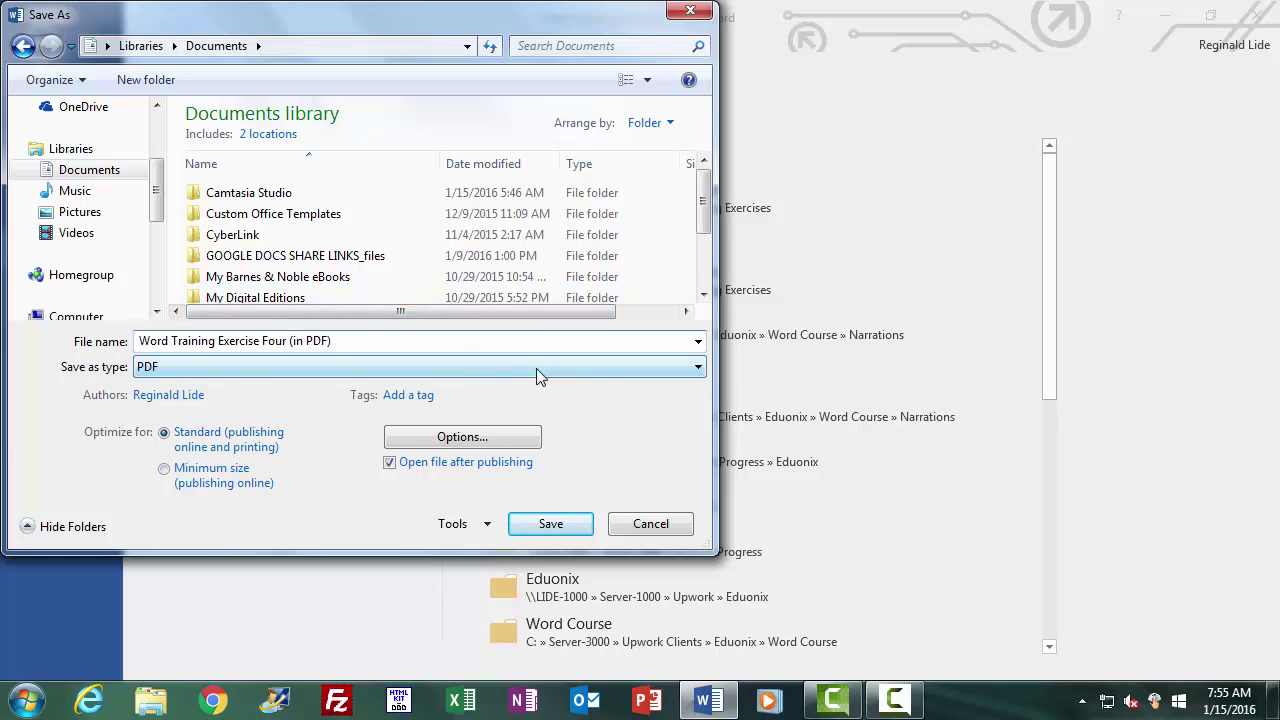
pyautogui.click(697, 369)
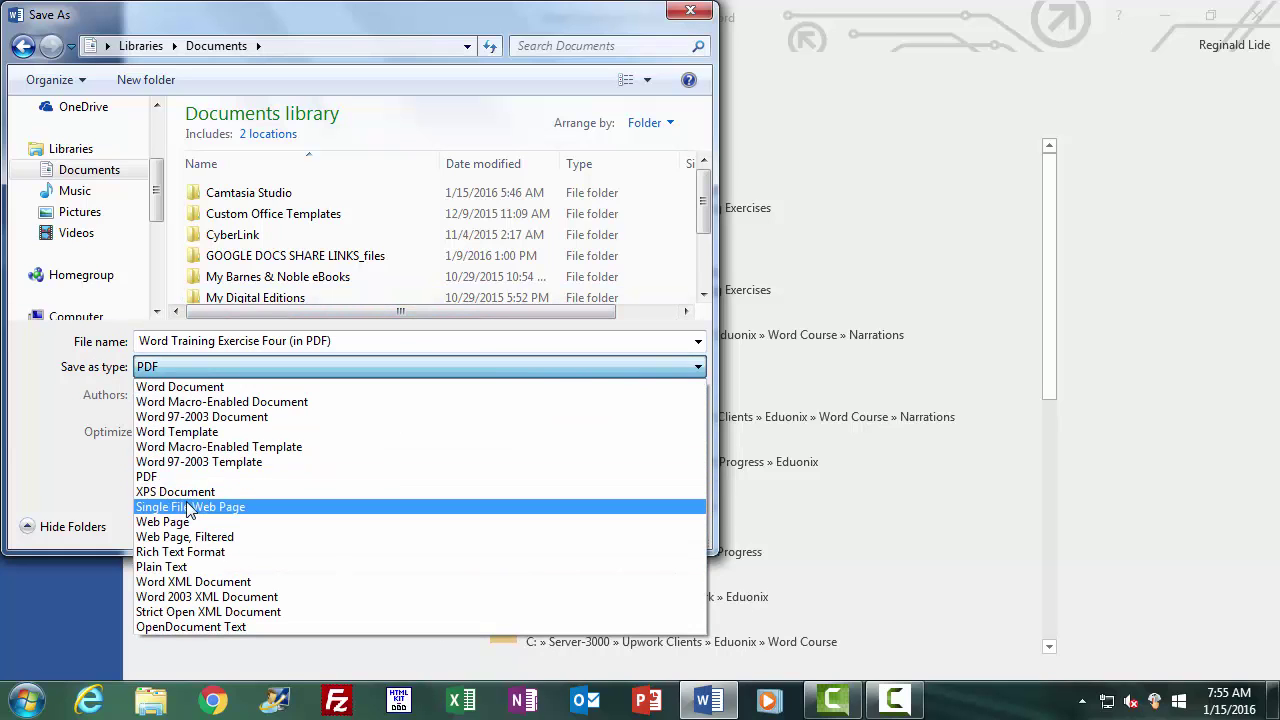
pyautogui.click(183, 478)
pyautogui.click(558, 525)
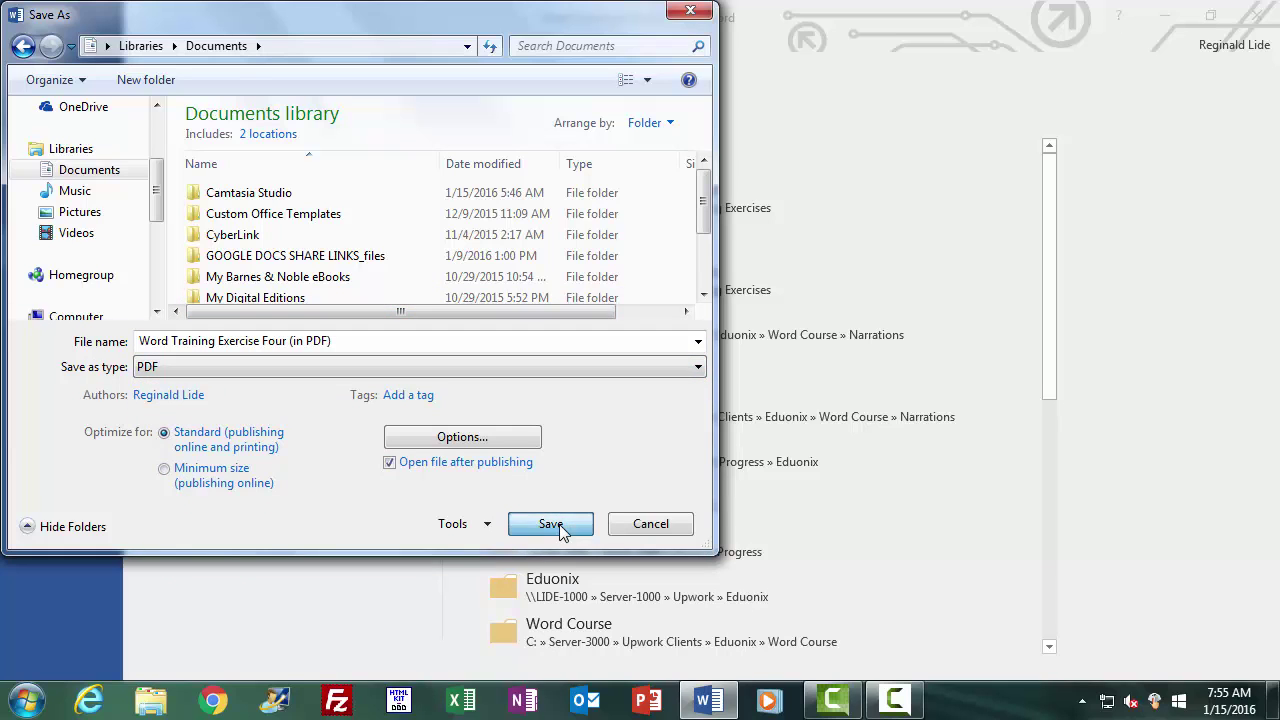
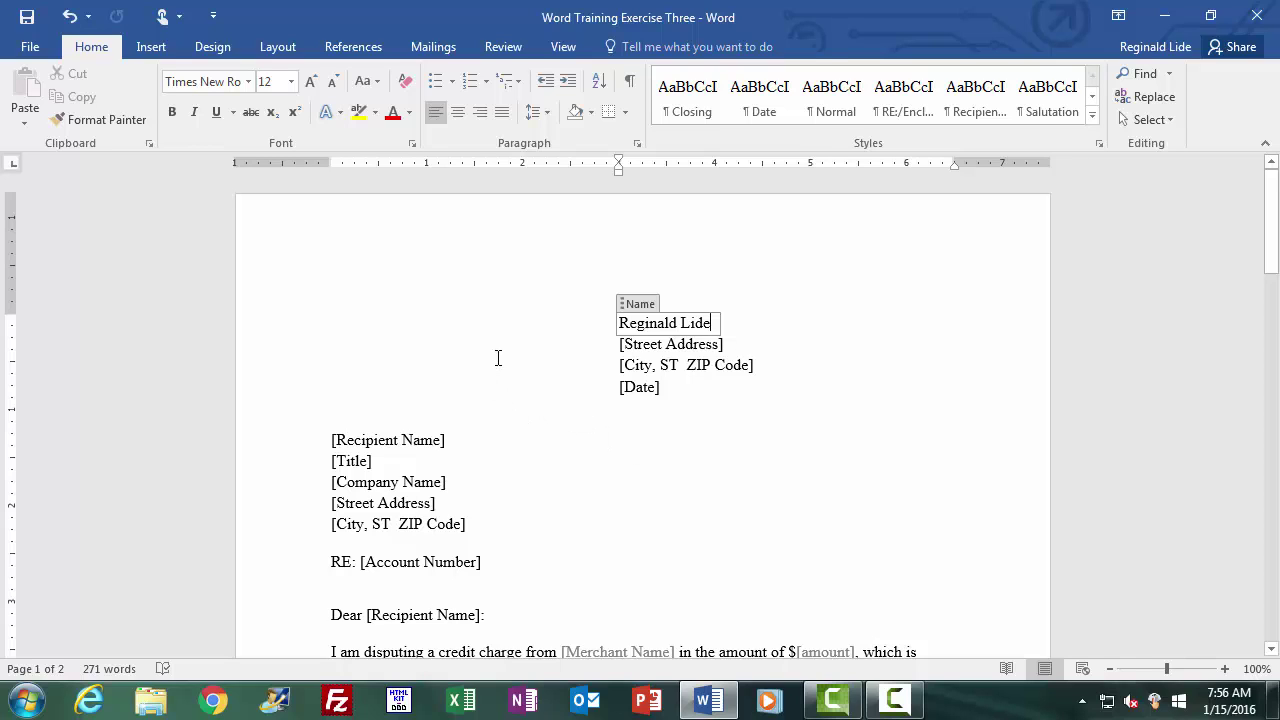
# Step: Open Word Training Exercise Four (in PDF) from the Documents library and accept its conversion to an editable Word document
pyautogui.click(30, 50)
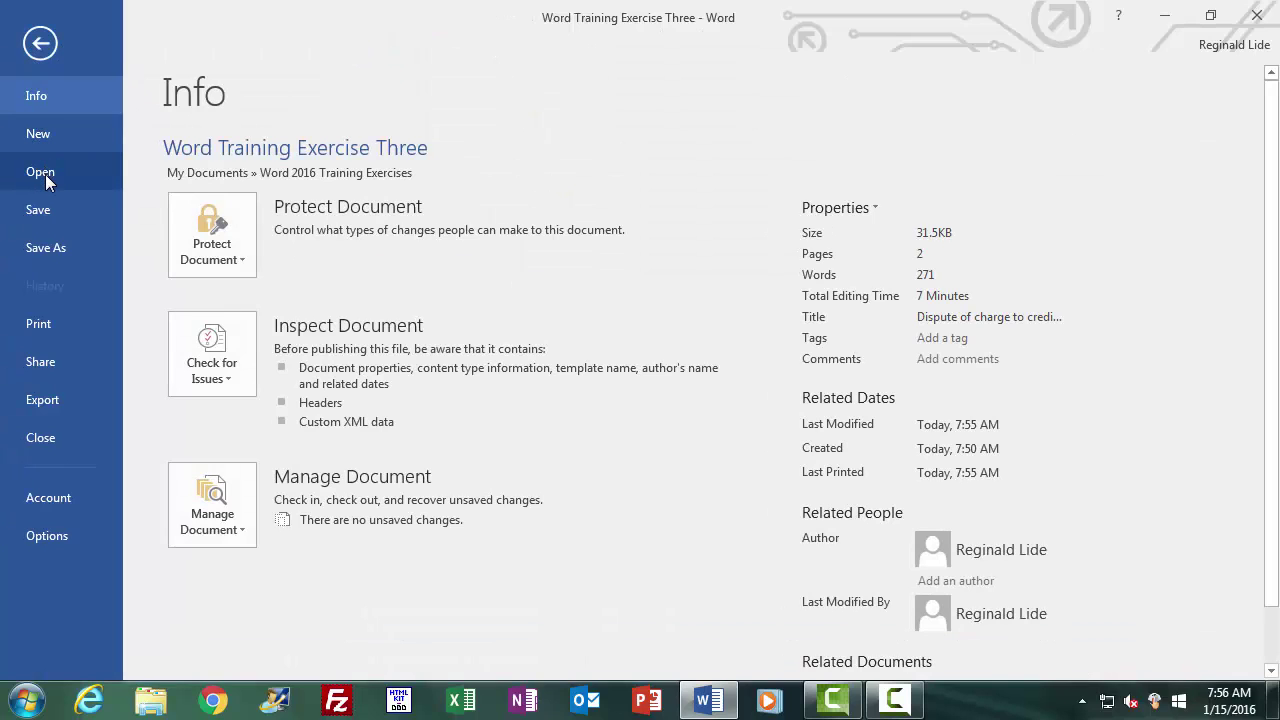
pyautogui.click(45, 174)
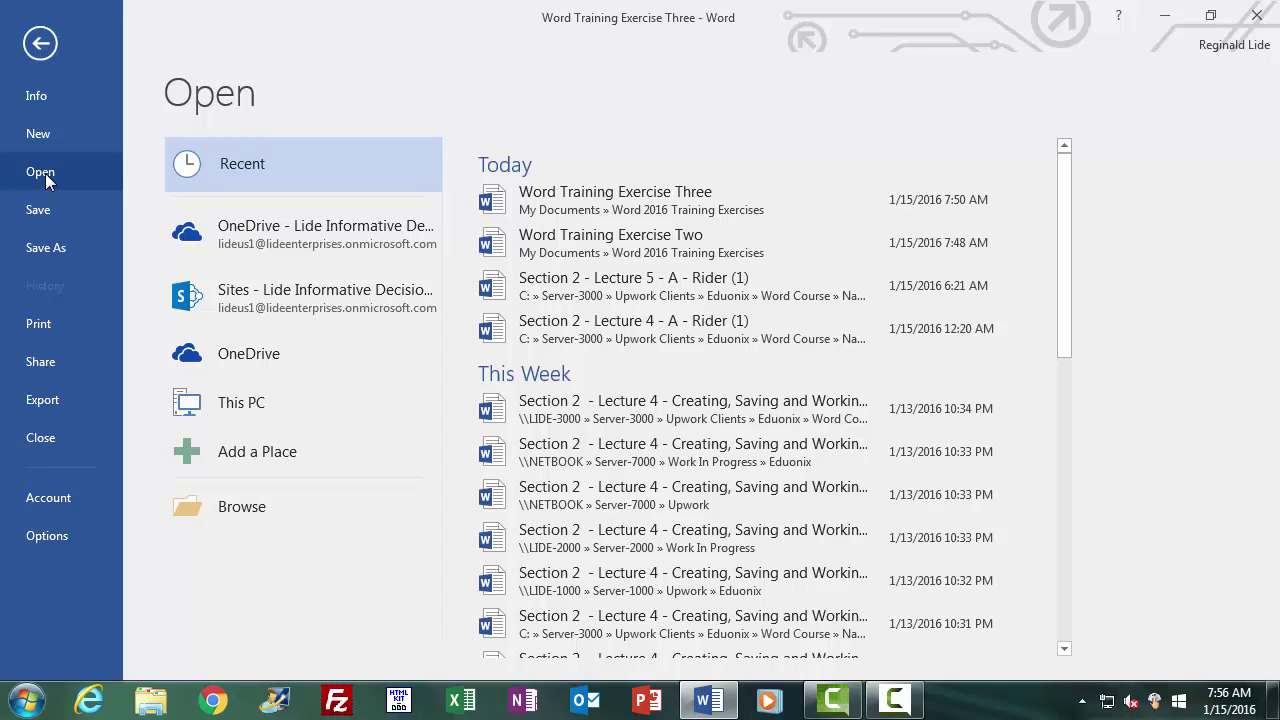
pyautogui.click(245, 509)
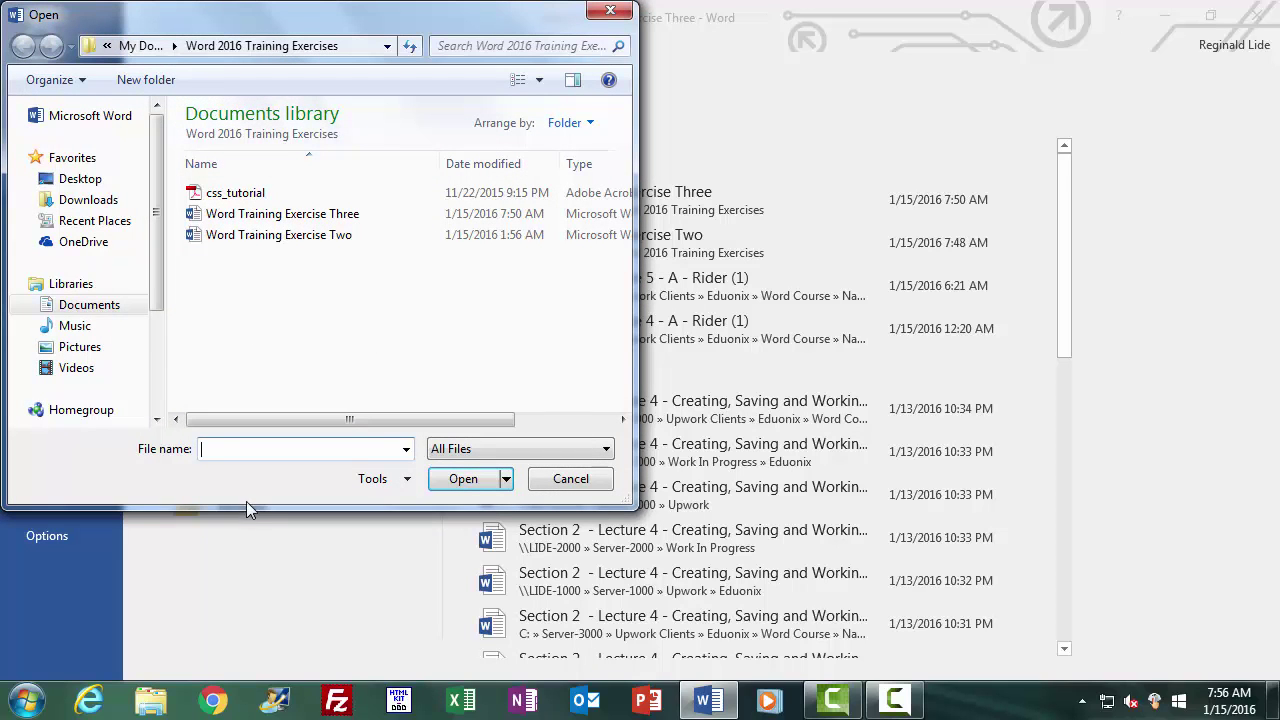
pyautogui.click(92, 305)
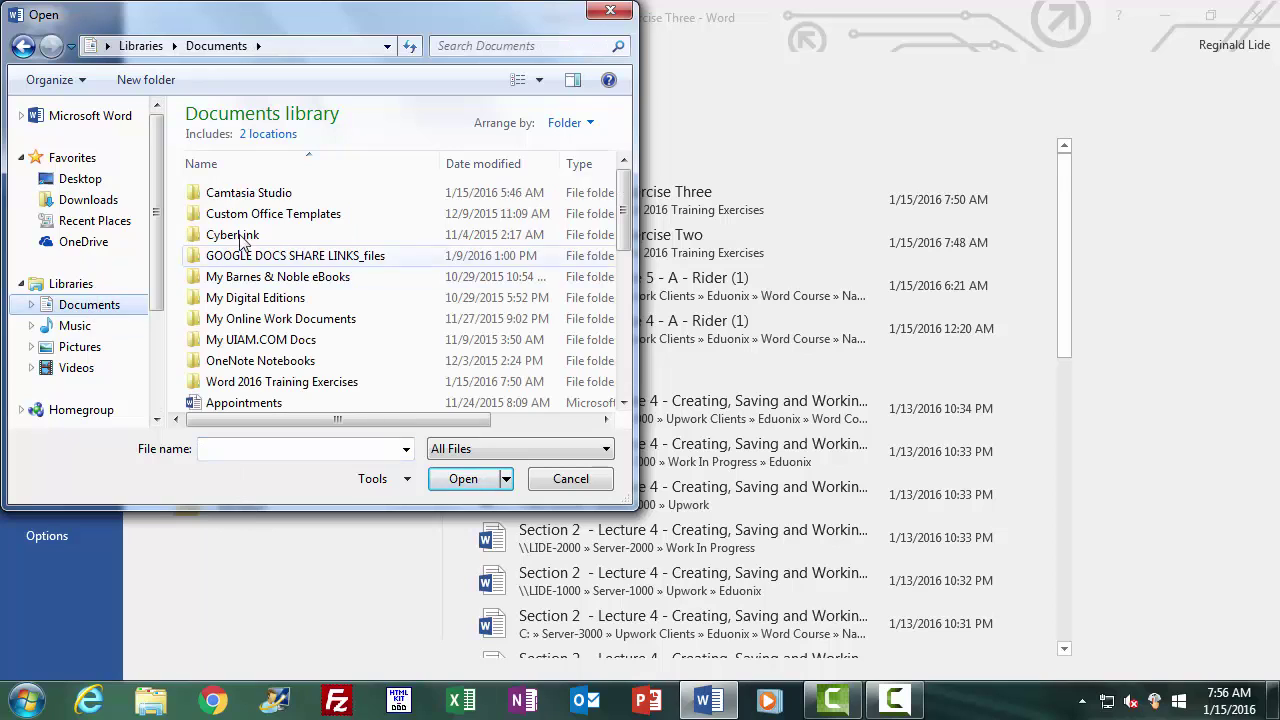
pyautogui.doubleClick(268, 384)
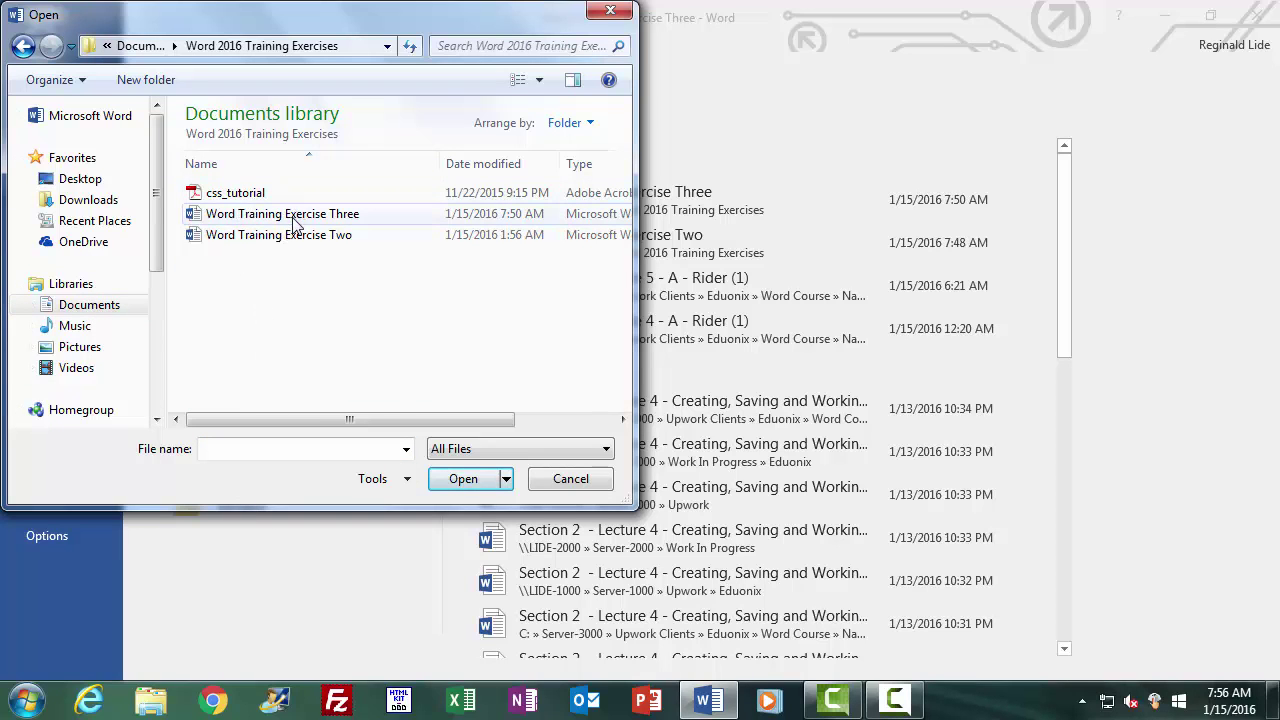
pyautogui.click(100, 305)
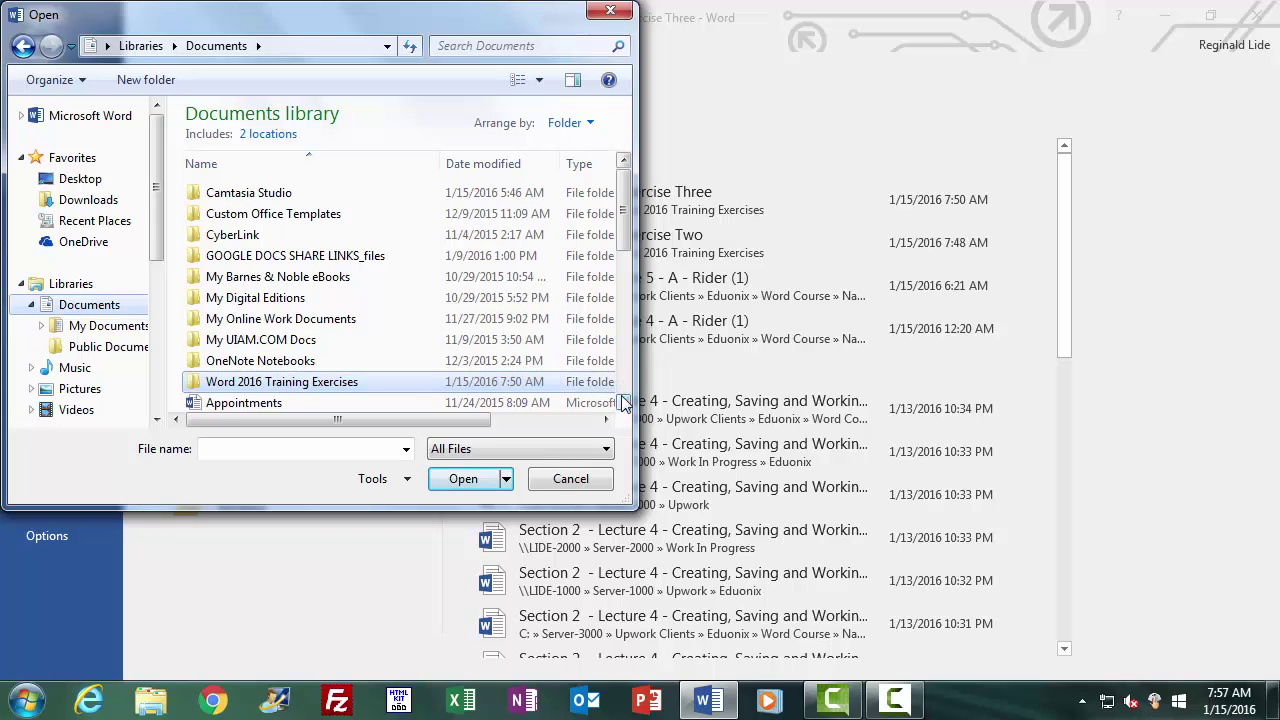
pyautogui.scroll(-4, 623, 402)
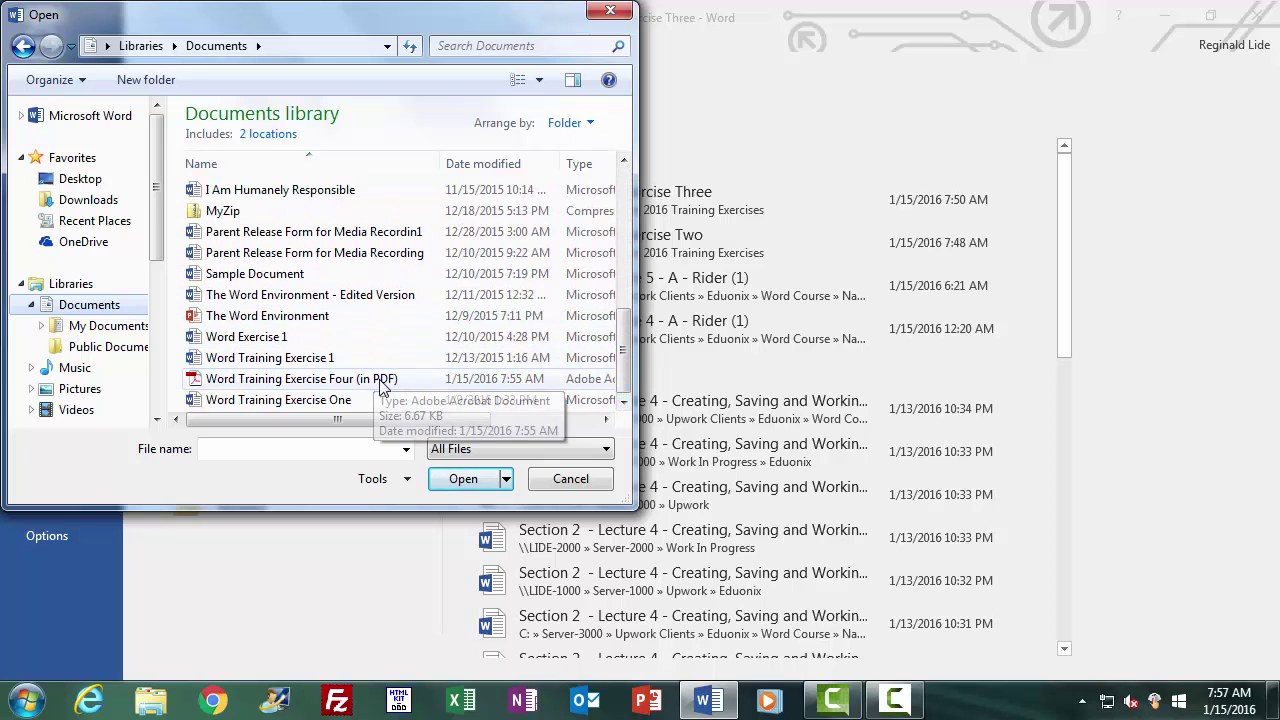
pyautogui.click(205, 389)
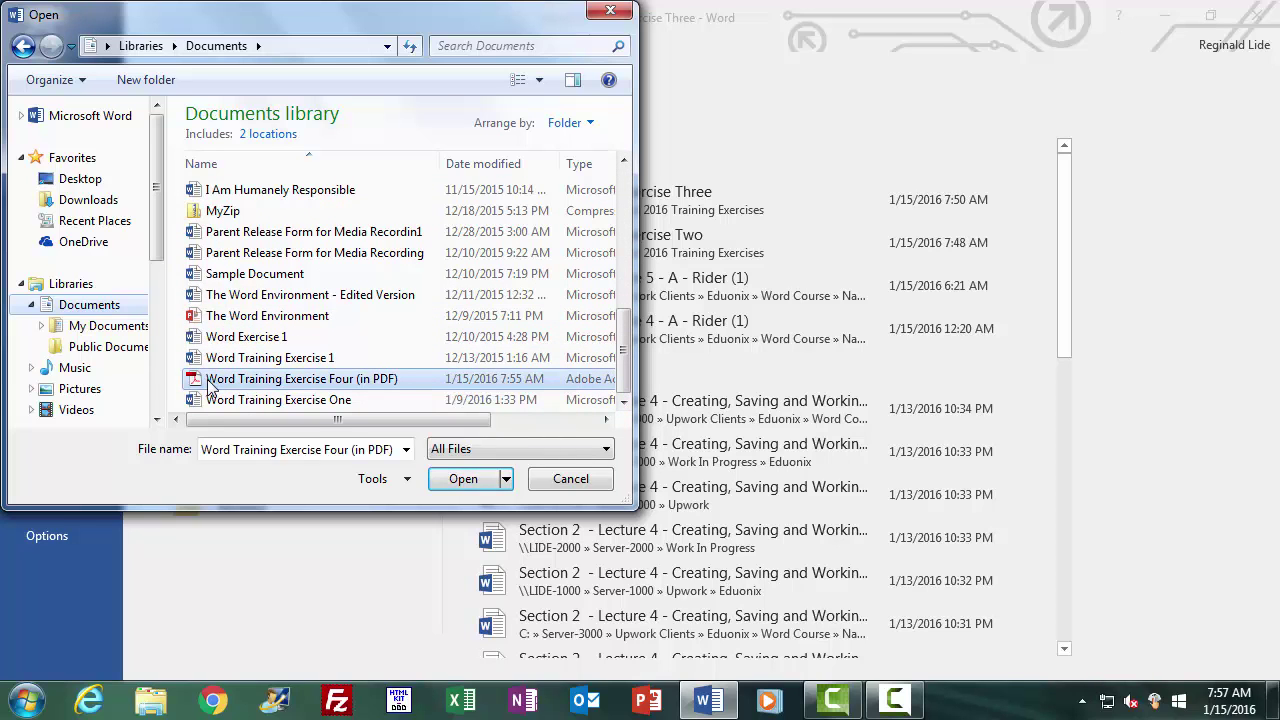
pyautogui.doubleClick(210, 385)
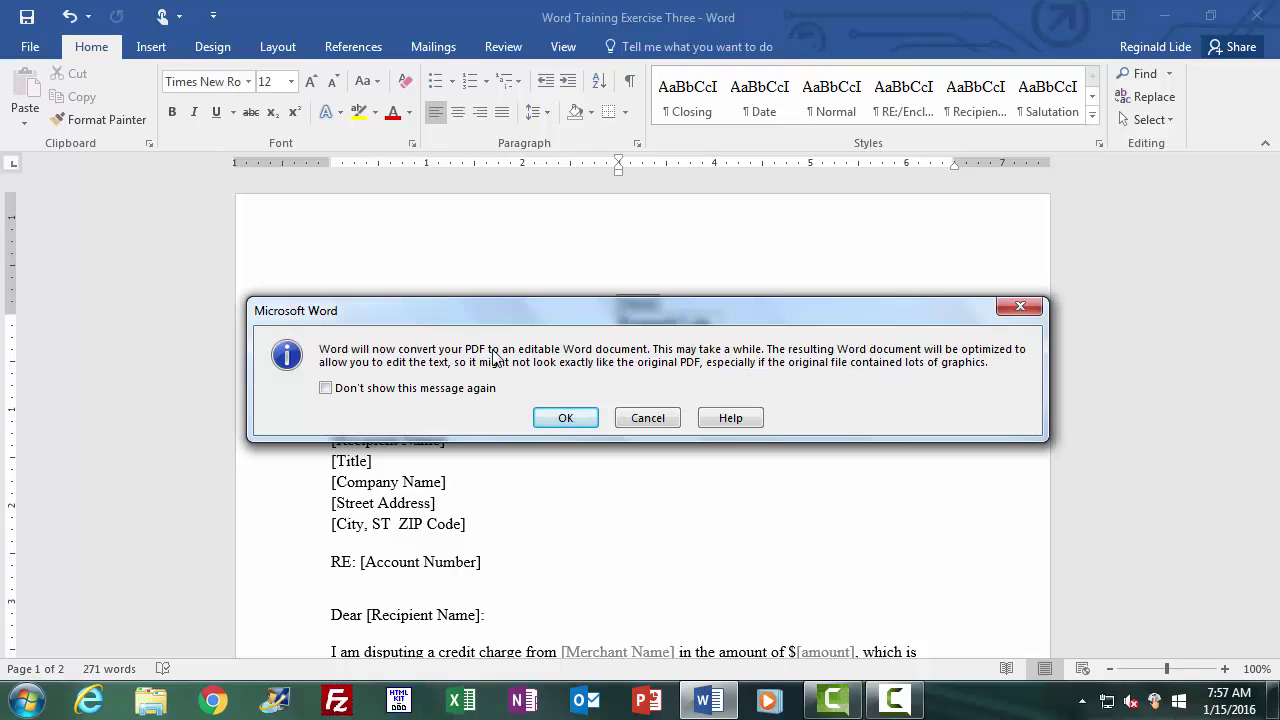
pyautogui.click(565, 418)
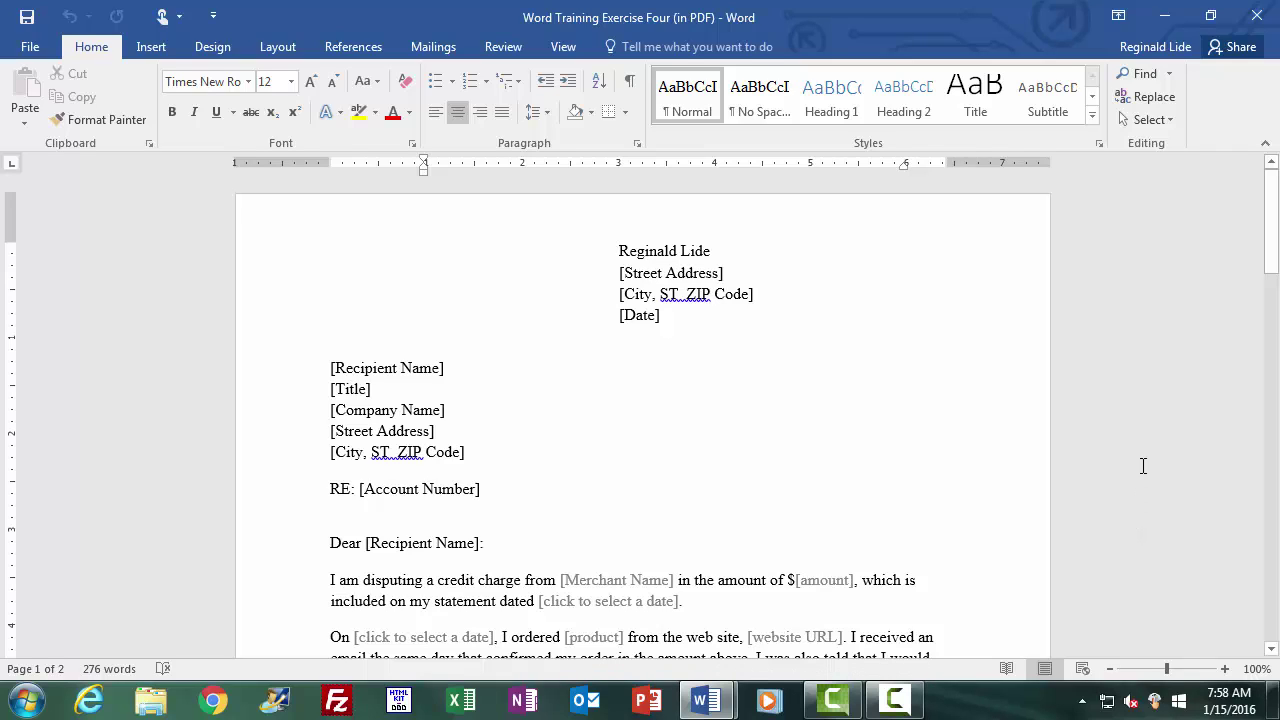
# Step: Create a new blank document
pyautogui.click(30, 49)
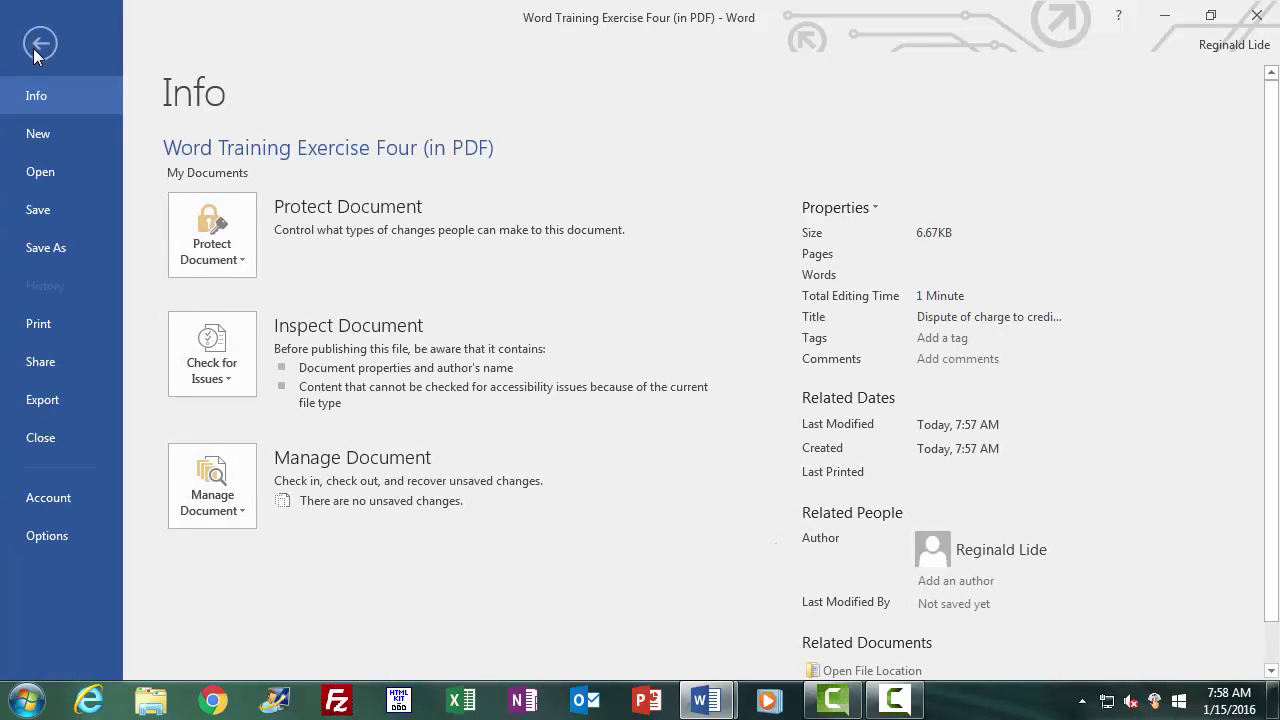
pyautogui.click(38, 137)
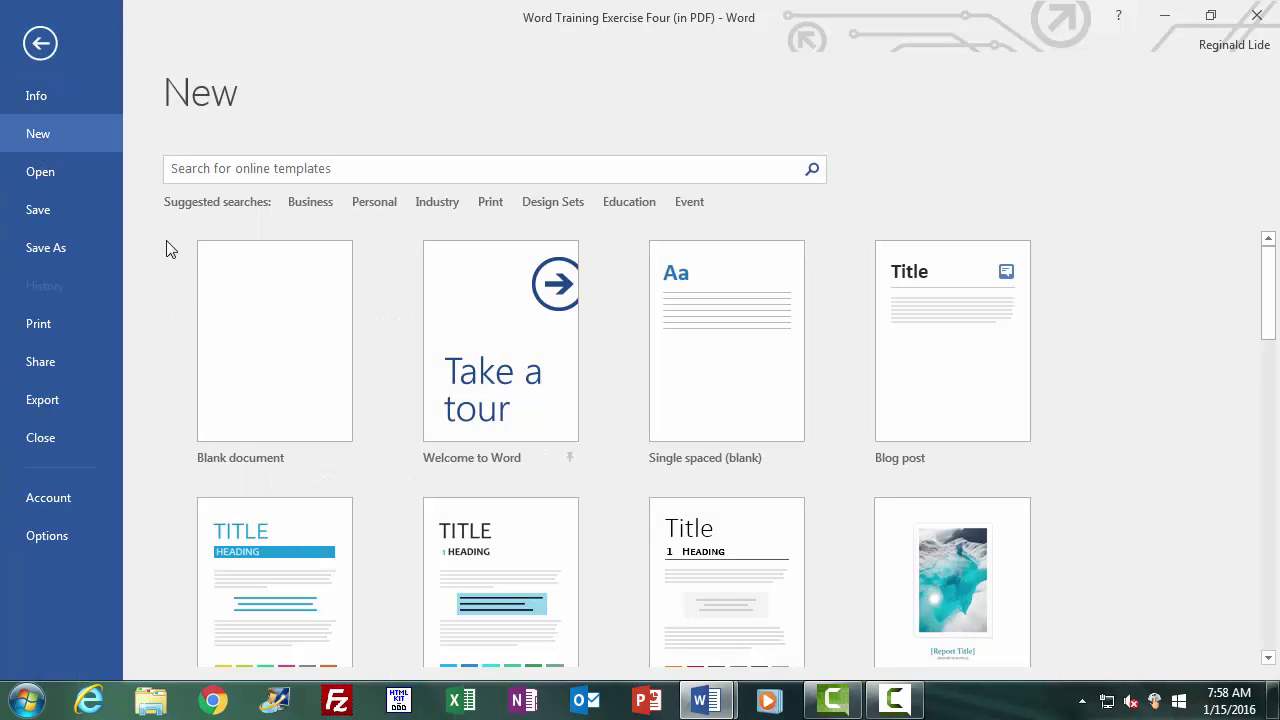
pyautogui.click(269, 354)
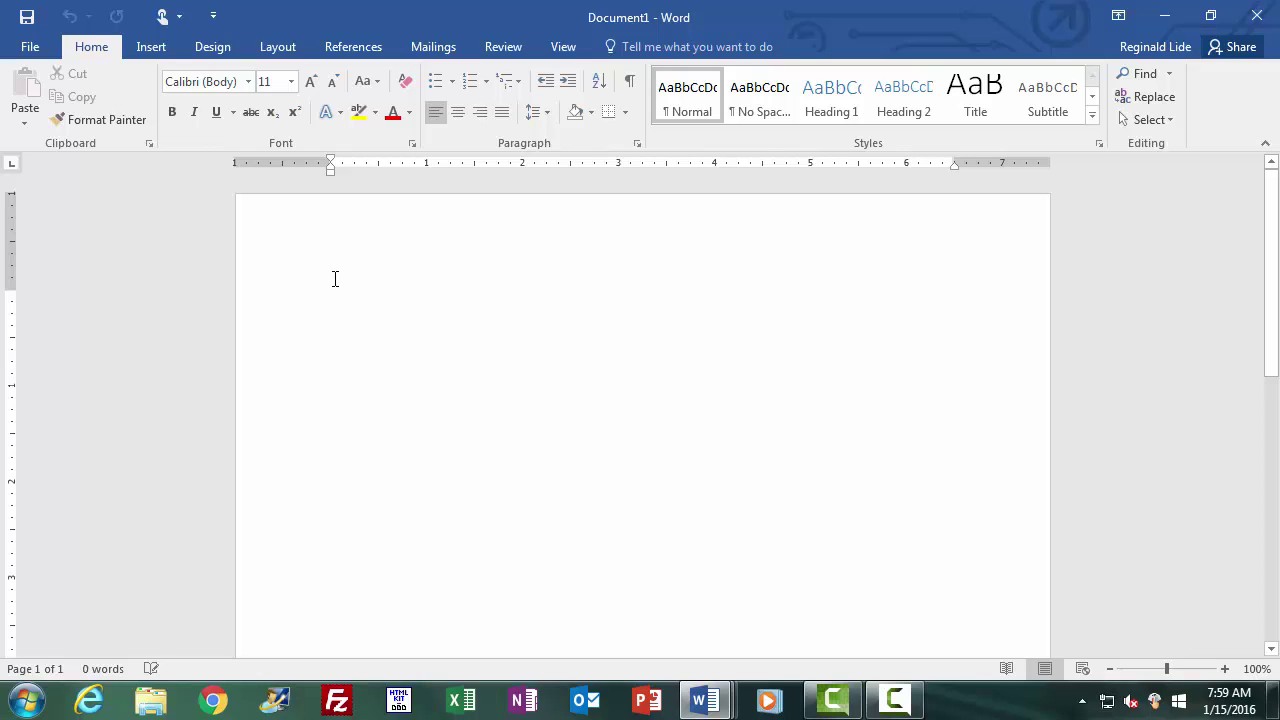
# Step: Start saving the blank document and choose the Word 2016 Training Exercises folder as its location
pyautogui.click(30, 50)
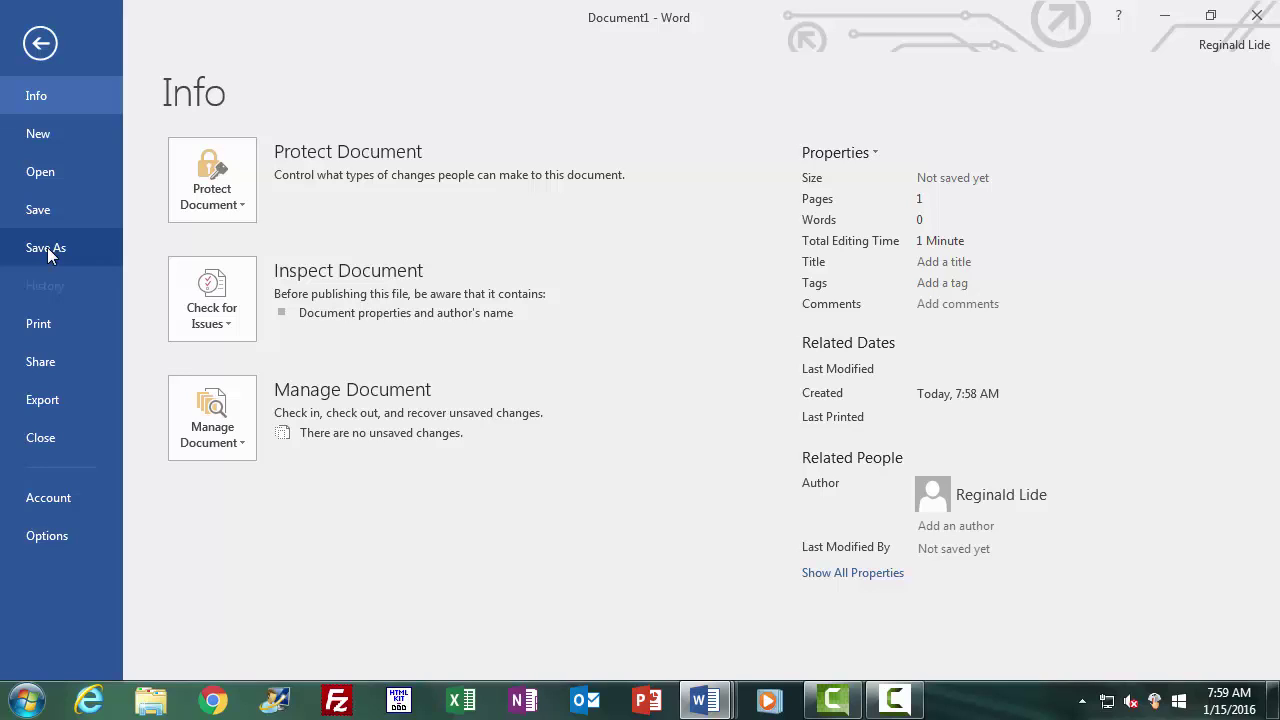
pyautogui.click(47, 247)
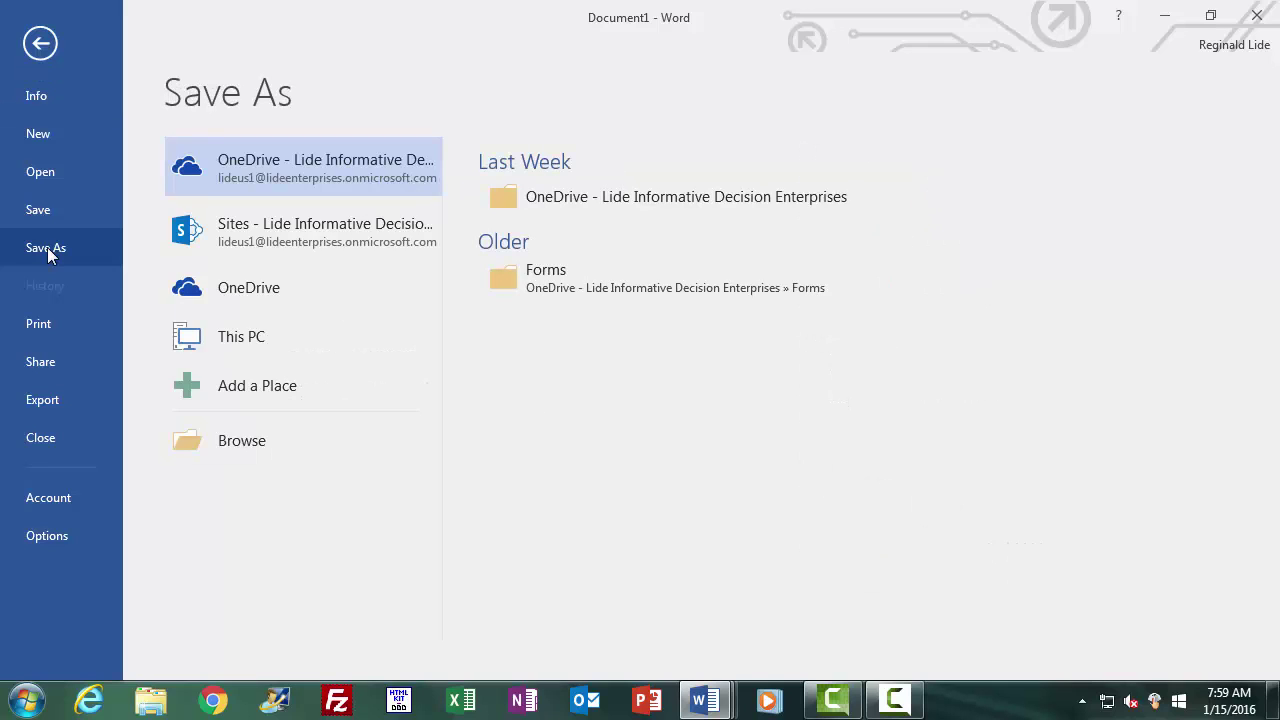
pyautogui.click(222, 444)
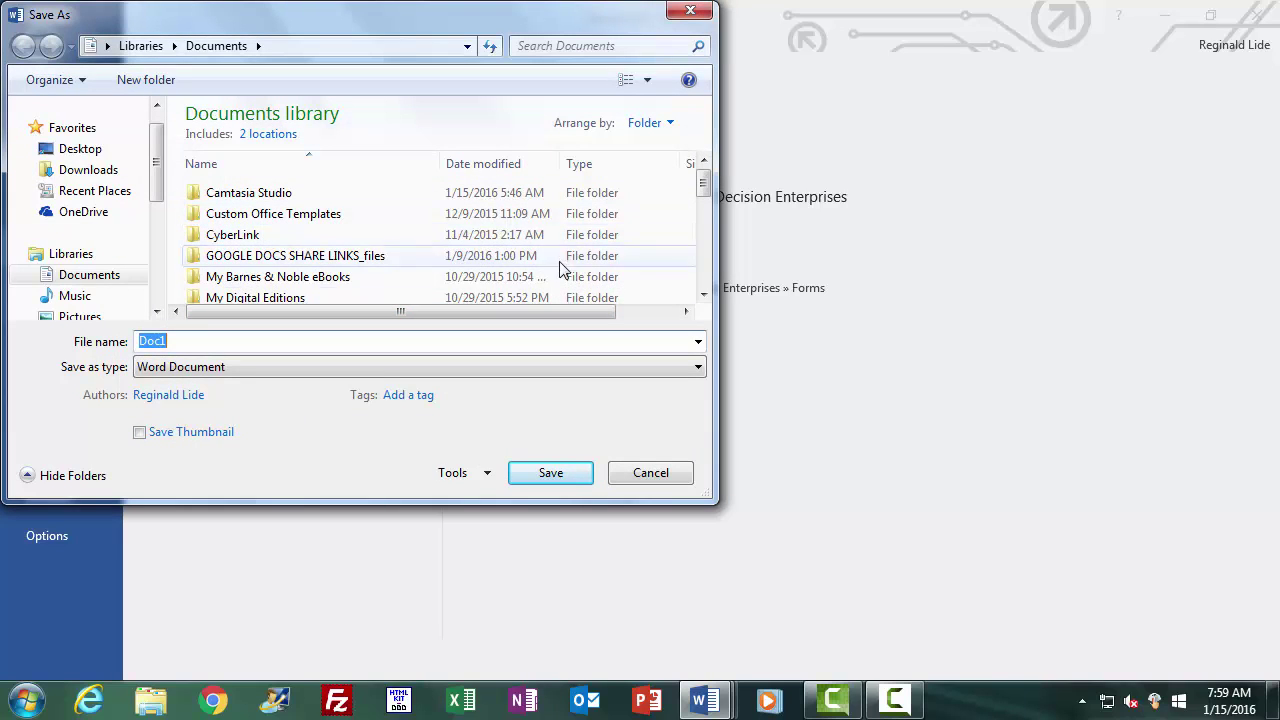
pyautogui.moveTo(703, 297); pyautogui.dragTo(703, 183)
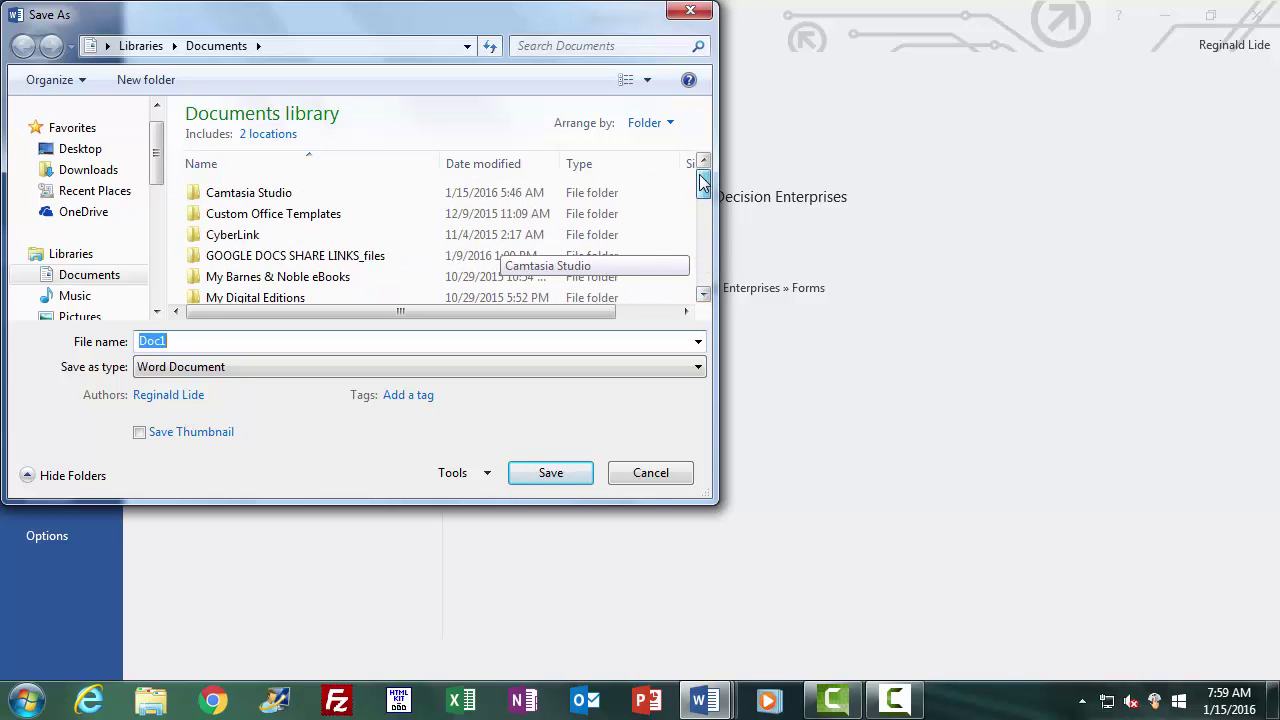
pyautogui.click(703, 294)
pyautogui.click(703, 294)
pyautogui.click(703, 294)
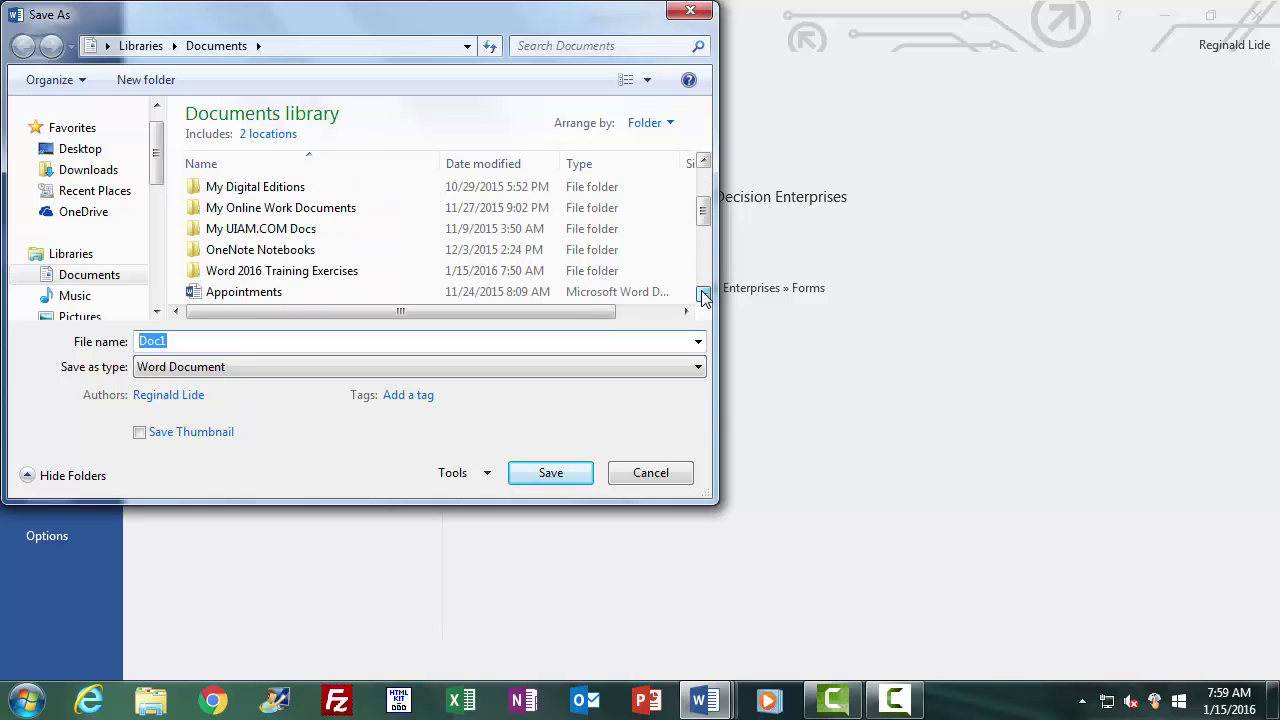
pyautogui.click(330, 272)
pyautogui.doubleClick(330, 272)
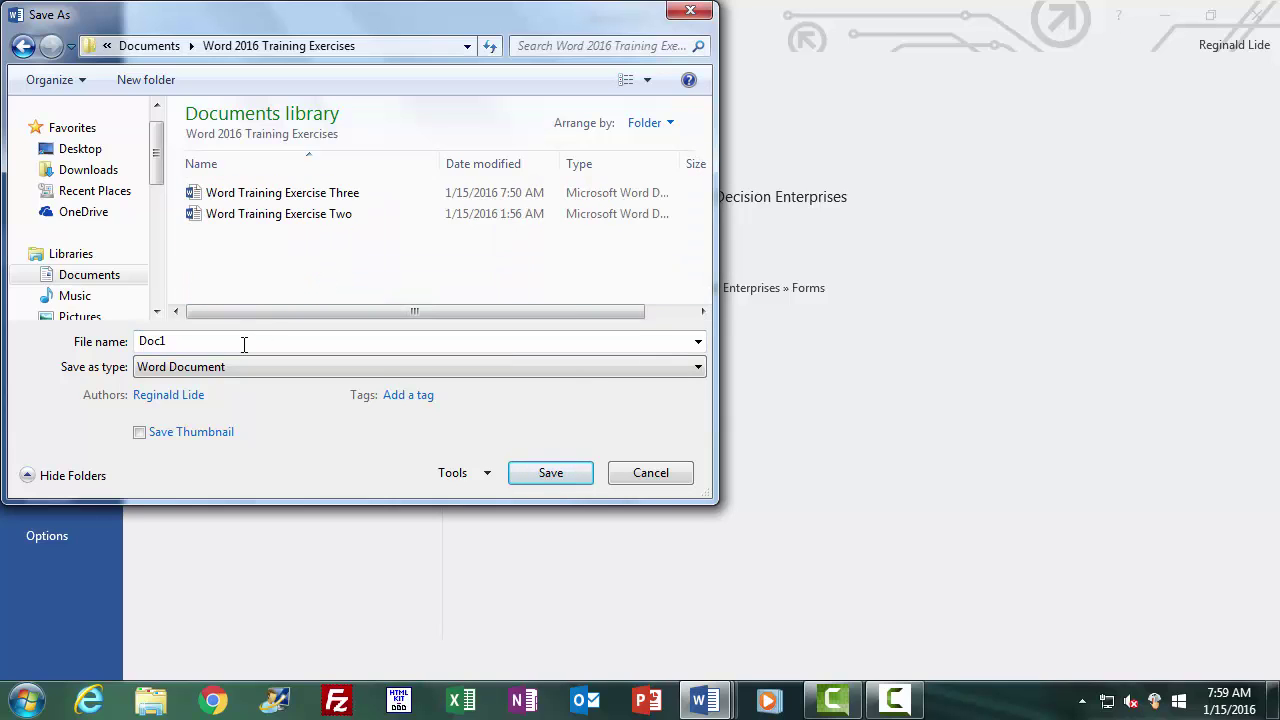
# Step: Try to save the blank document under the existing file name Word Training Exercise Two
pyautogui.click(244, 347)
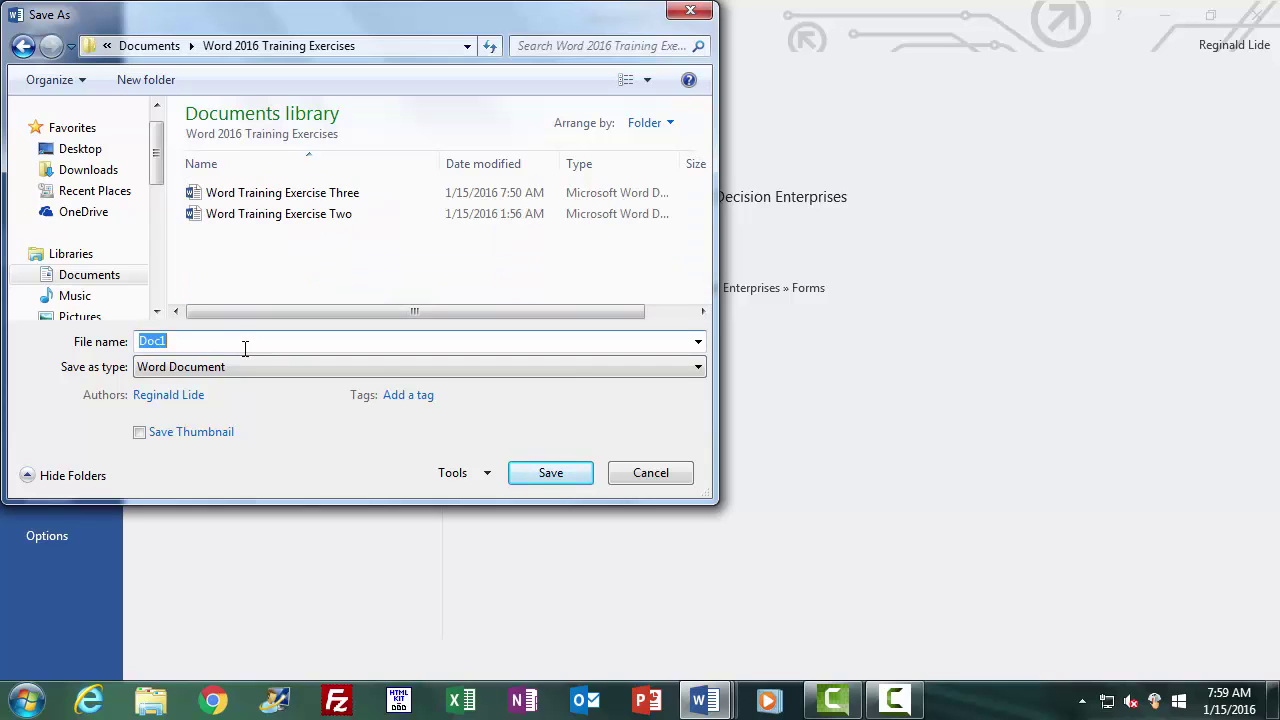
pyautogui.write('Word T')
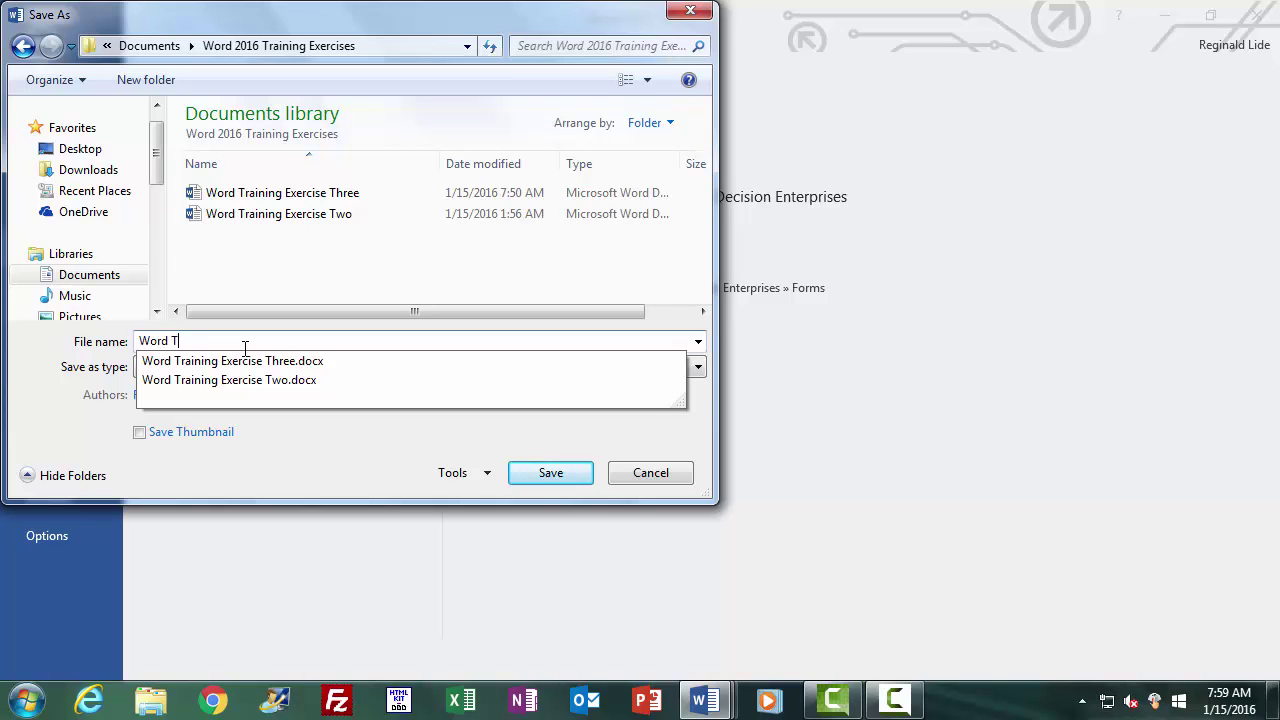
pyautogui.write('raining Exercise Two')
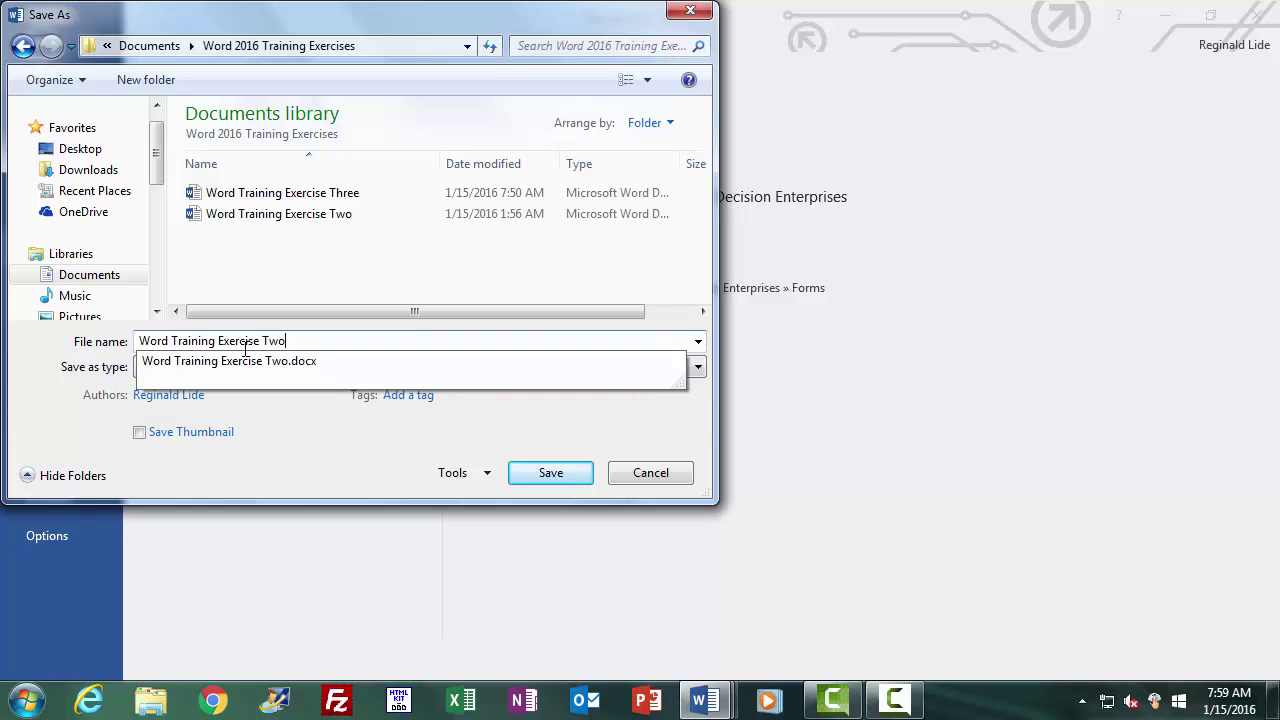
pyautogui.click(549, 474)
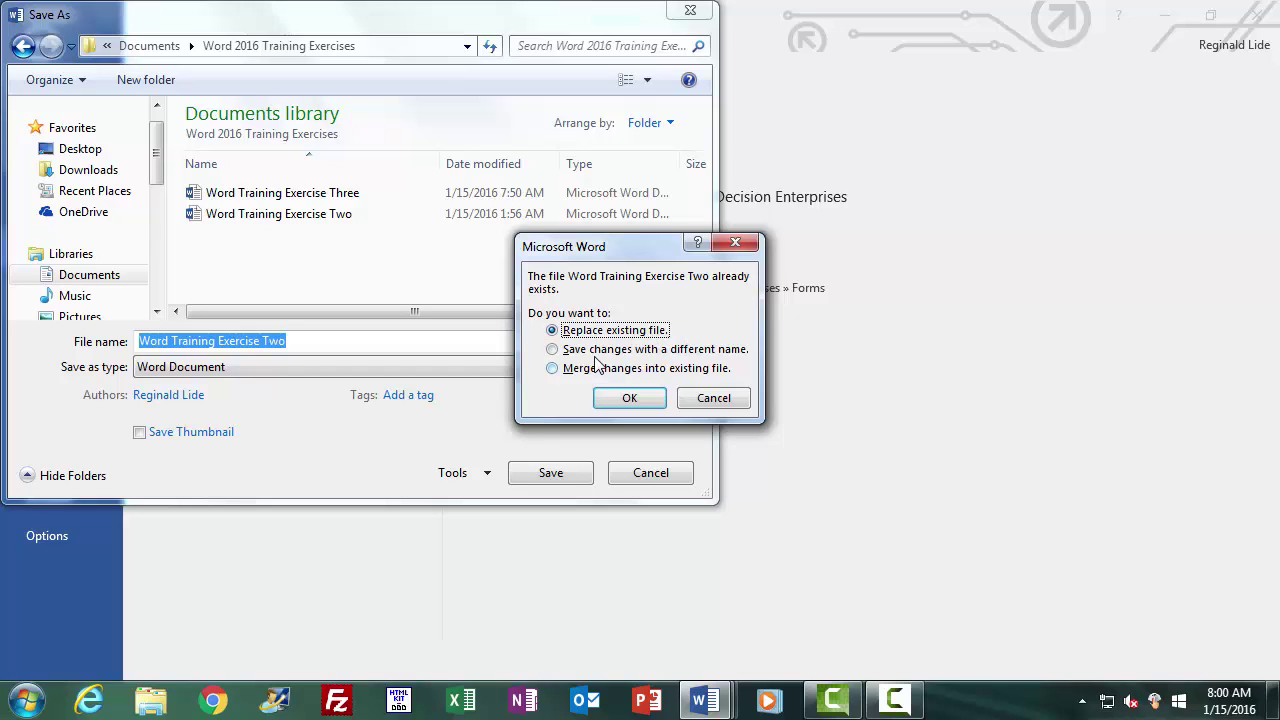
# Step: Try the options to save with a different name and to merge into the existing file, and cancel the save
pyautogui.click(559, 351)
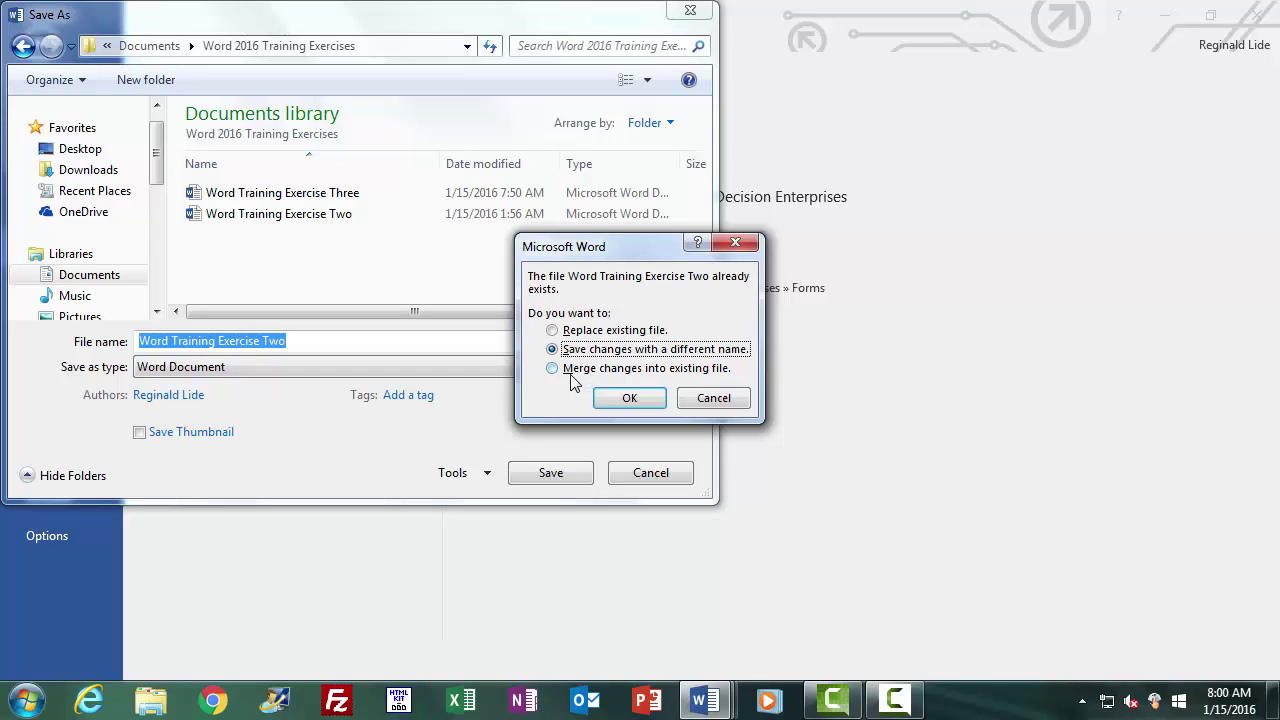
pyautogui.moveTo(656, 370); pyautogui.dragTo(718, 378)
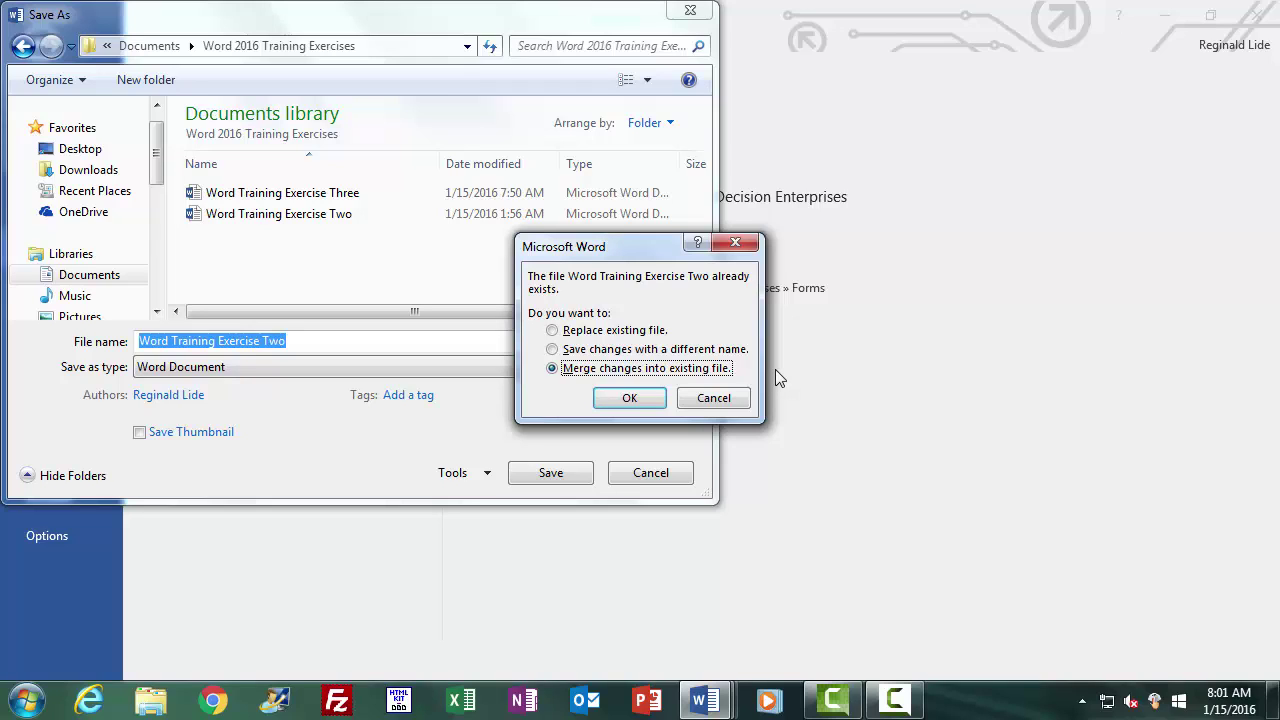
pyautogui.click(714, 398)
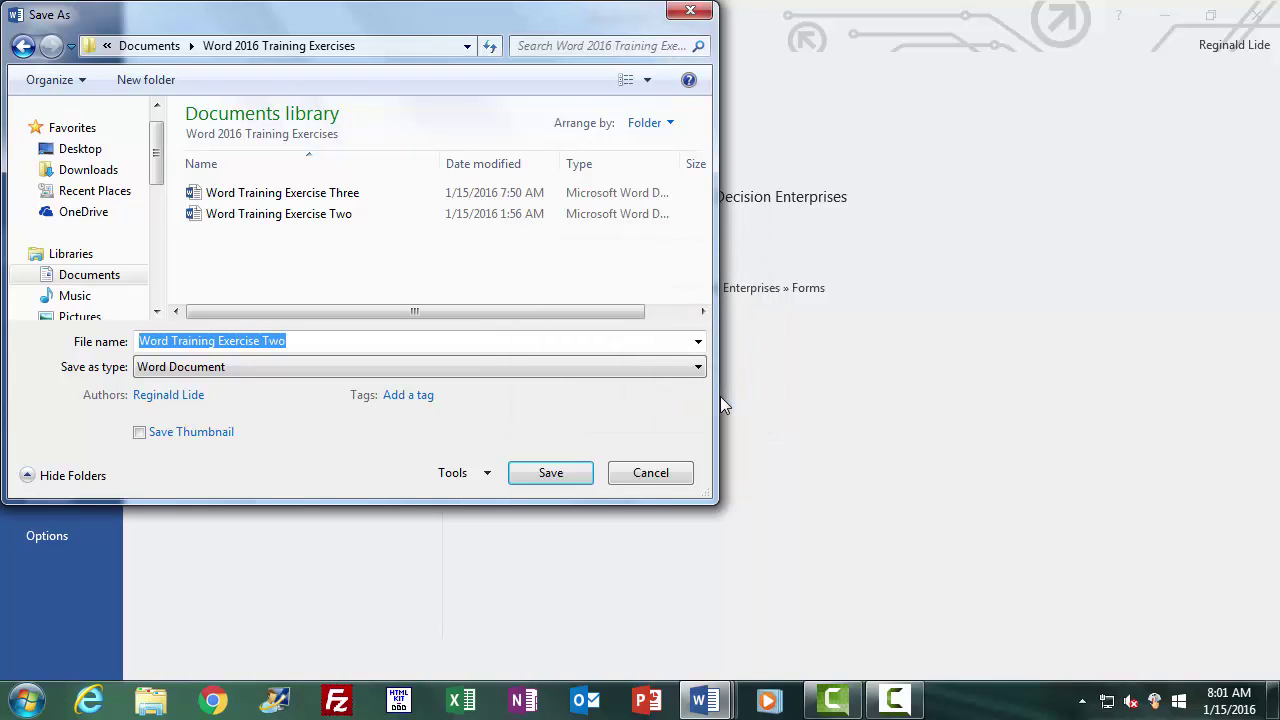
pyautogui.click(658, 476)
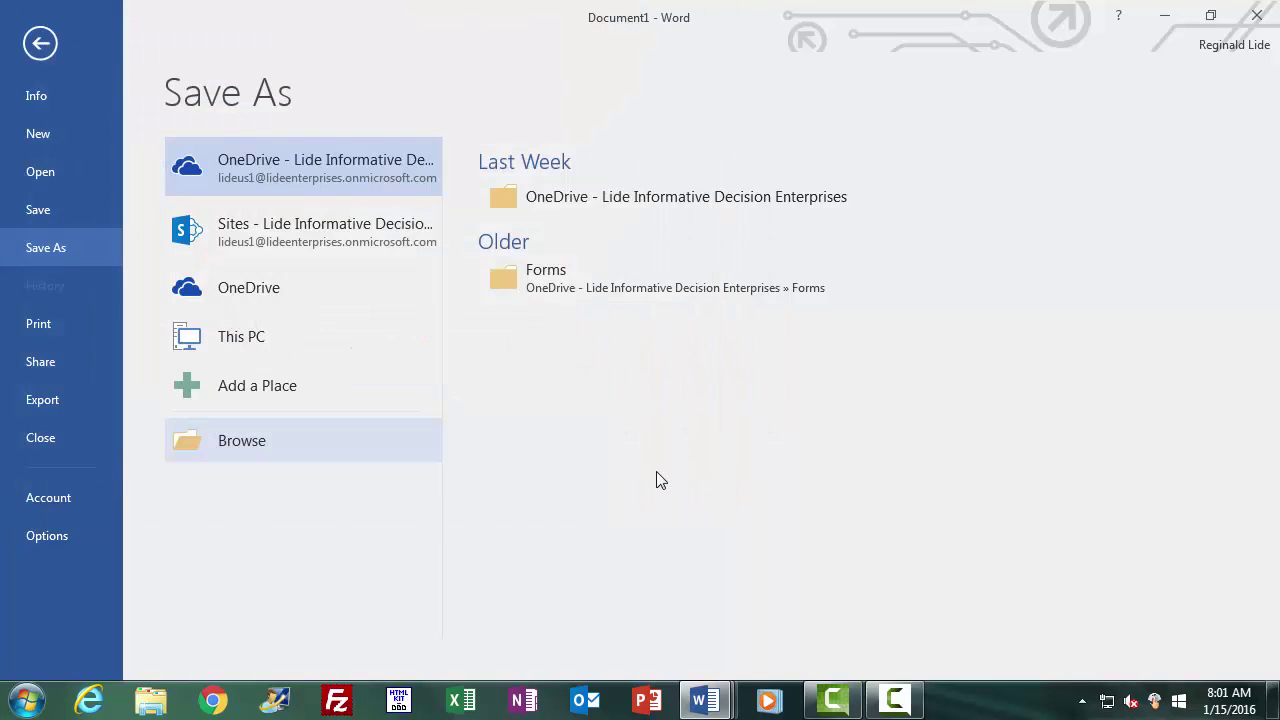
pyautogui.click(40, 43)
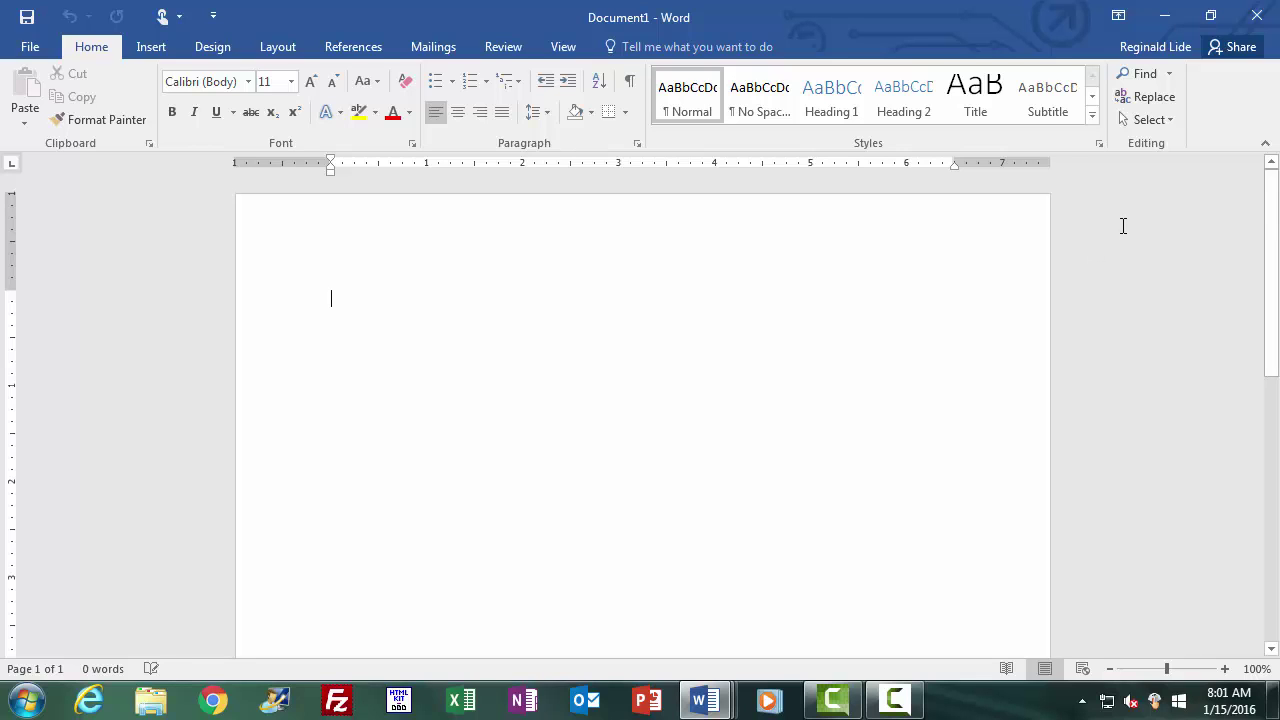
# Step: Open the css_tutorial PDF from the Word 2016 Training Exercises folder and accept its conversion to an editable Word document
pyautogui.click(33, 47)
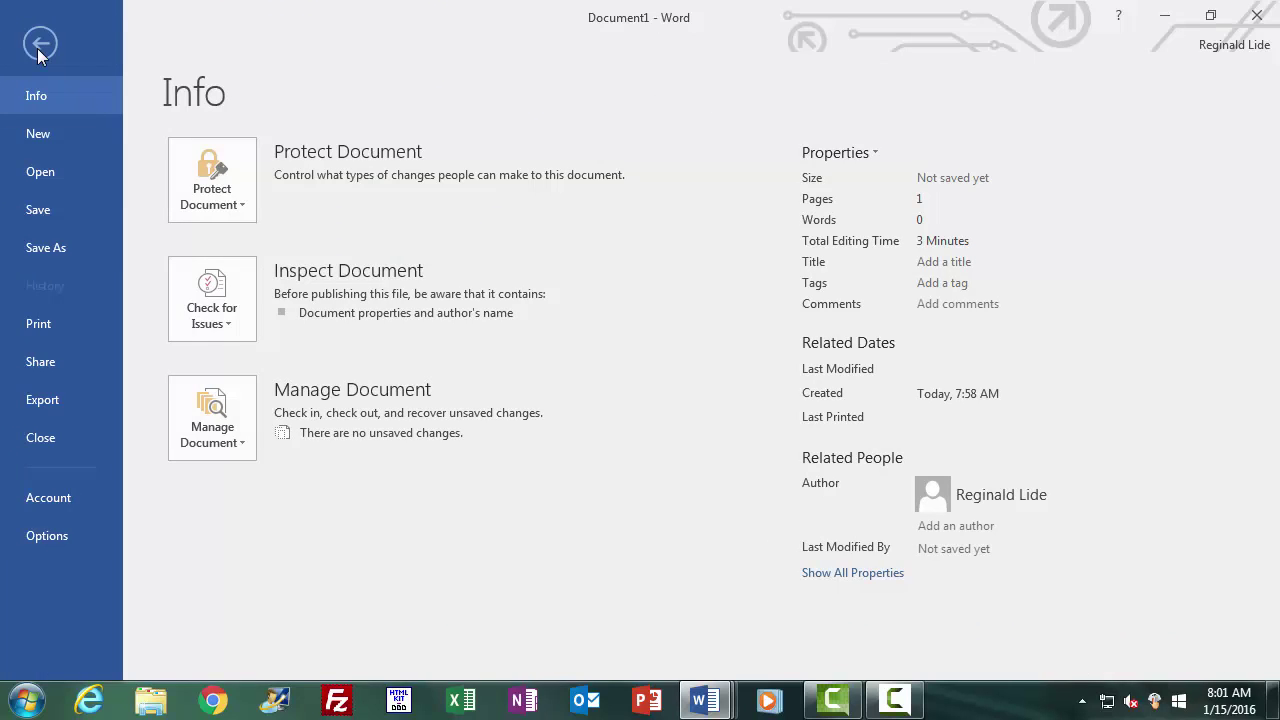
pyautogui.click(51, 175)
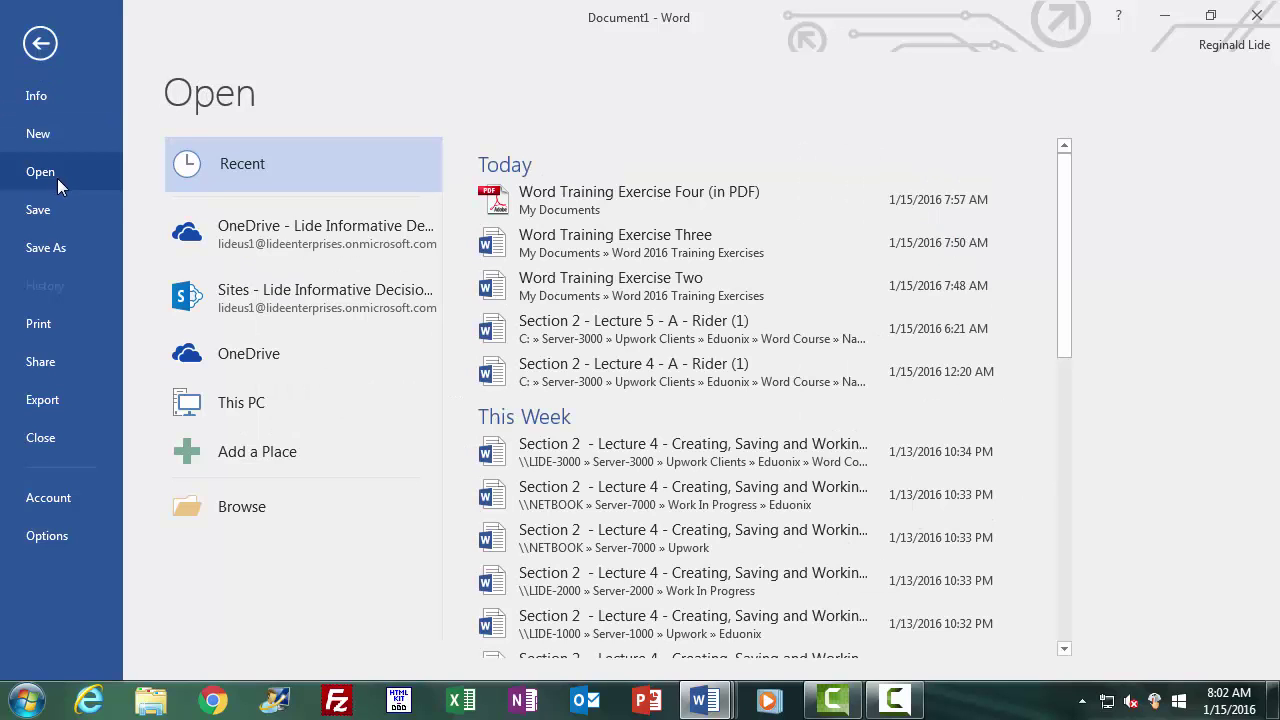
pyautogui.click(240, 507)
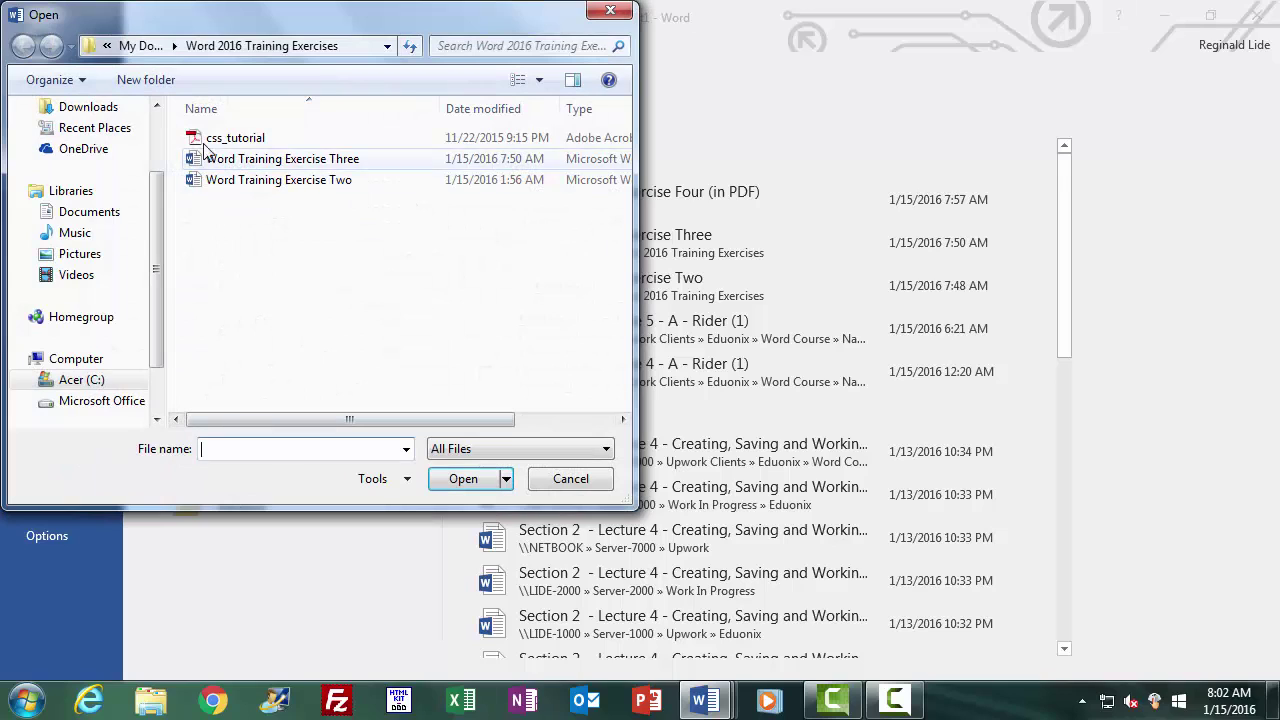
pyautogui.click(248, 143)
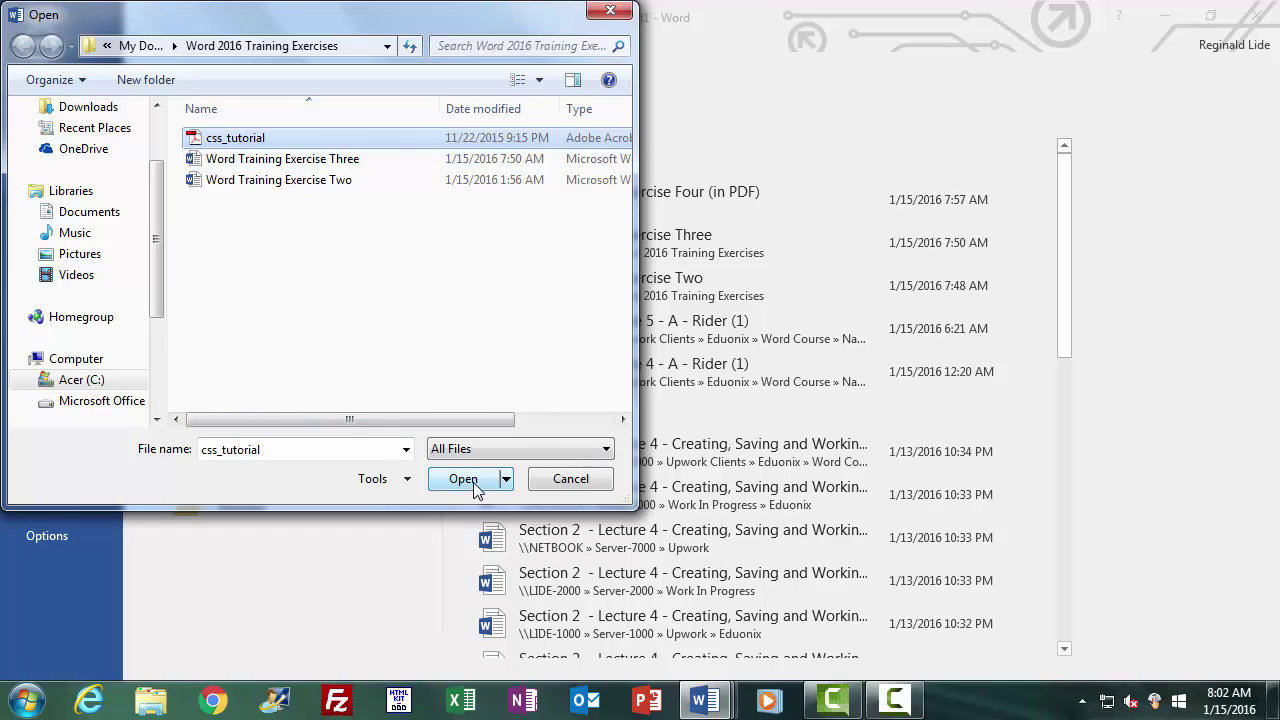
pyautogui.doubleClick(224, 137)
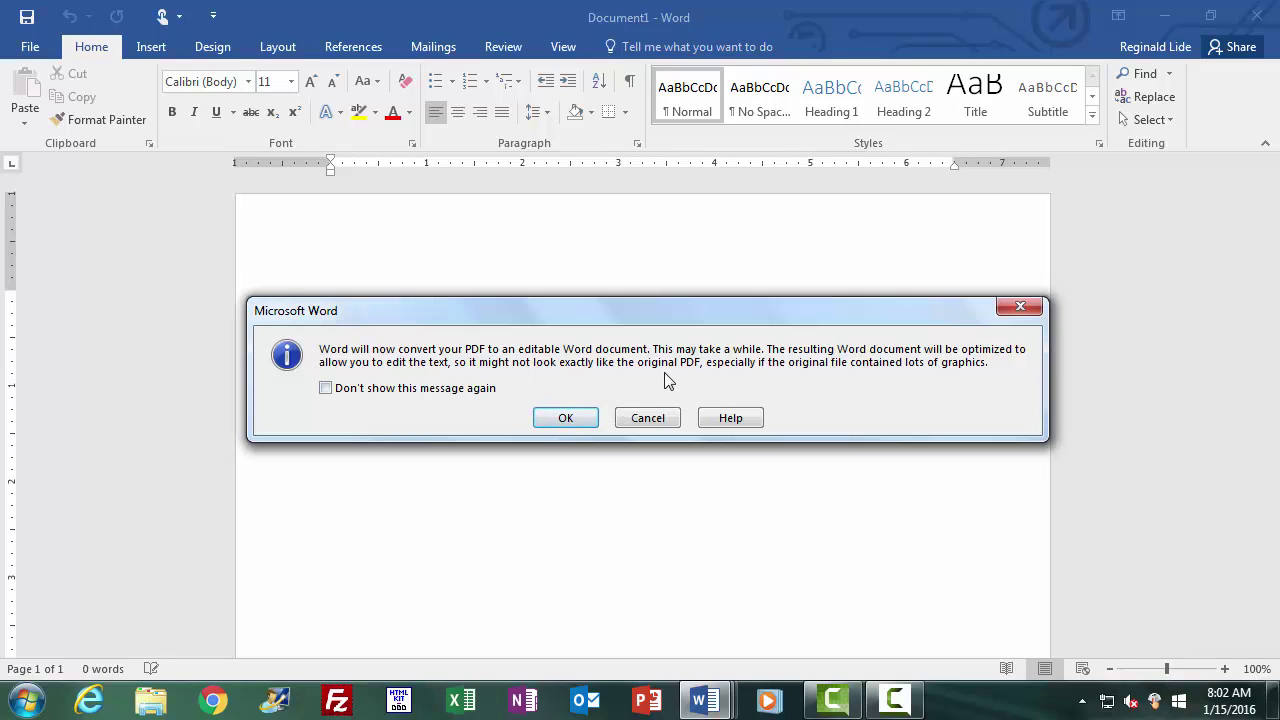
pyautogui.click(566, 418)
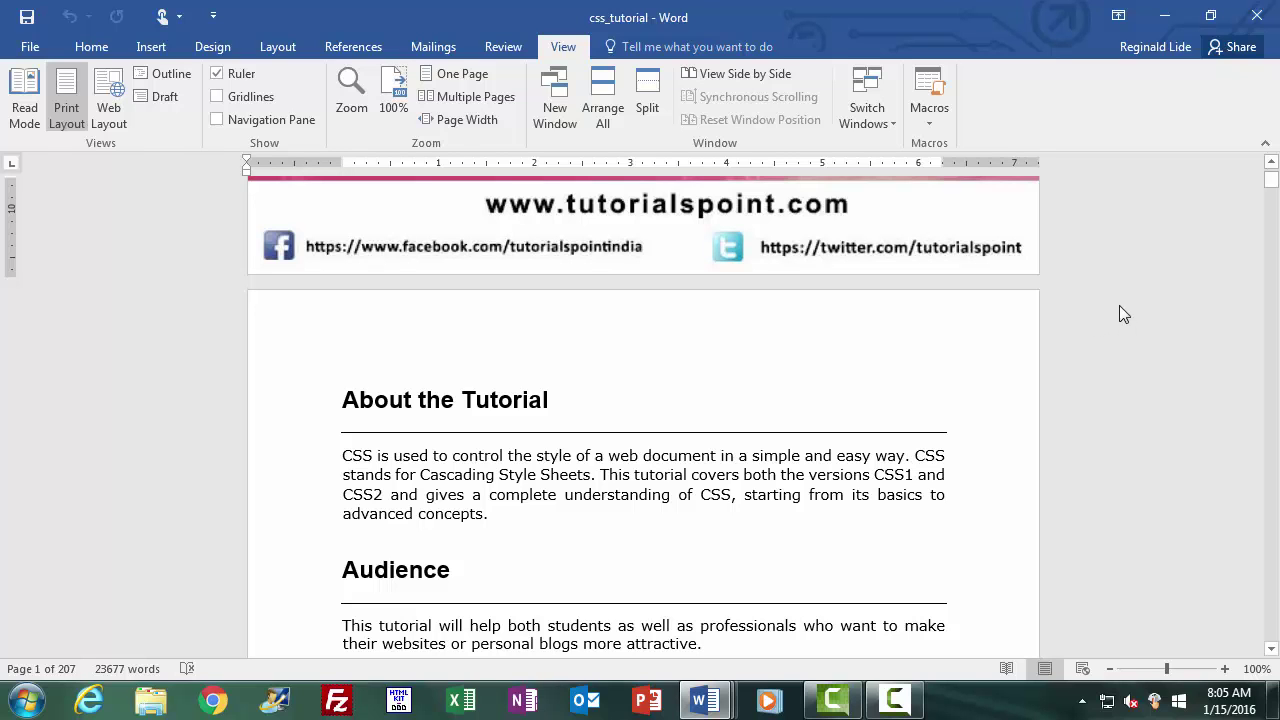
# Step: Move down through the converted tutorial to examine the About the Tutorial page
pyautogui.press('Down')
pyautogui.press('Down')
pyautogui.press('Down')
pyautogui.press('Down')
pyautogui.press('Down')
pyautogui.press('Down')
pyautogui.press('Down')
pyautogui.press('Down')
pyautogui.press('Down')
pyautogui.press('Down')
pyautogui.press('Down')
pyautogui.press('Down')
pyautogui.press('Down')
pyautogui.press('Down')
pyautogui.press('Down')
pyautogui.press('Down')
pyautogui.press('Down')
pyautogui.press('Down')
pyautogui.press('Down')
pyautogui.press('Down')
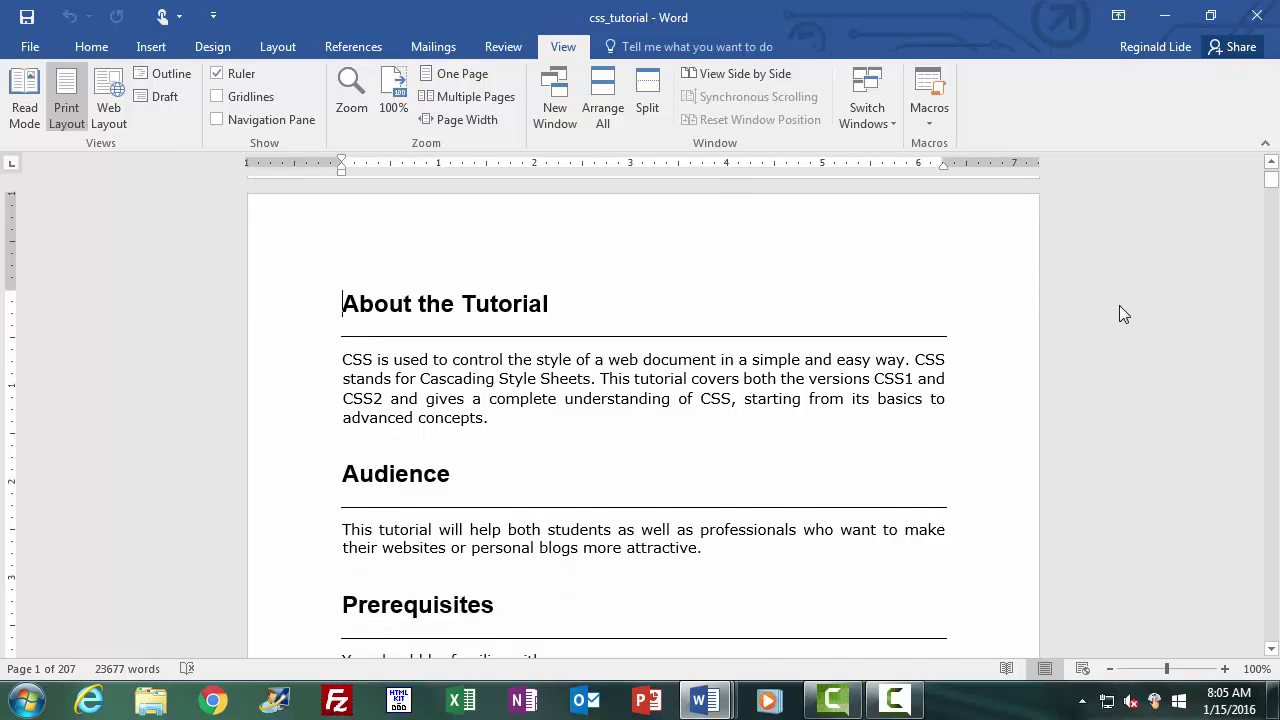
# Step: Move down through the converted tutorial's table of contents to examine how its entries were converted
pyautogui.press('Down')
pyautogui.press('Down')
pyautogui.press('Down')
pyautogui.press('Down')
pyautogui.press('Down')
pyautogui.press('Down')
pyautogui.press('Down')
pyautogui.press('Down')
pyautogui.press('Down')
pyautogui.press('Down')
pyautogui.press('Down')
pyautogui.press('Down')
pyautogui.press('Down')
pyautogui.press('Down')
pyautogui.press('Down')
pyautogui.press('Down')
pyautogui.press('Down')
pyautogui.press('Down')
pyautogui.press('Down')
pyautogui.press('Down')
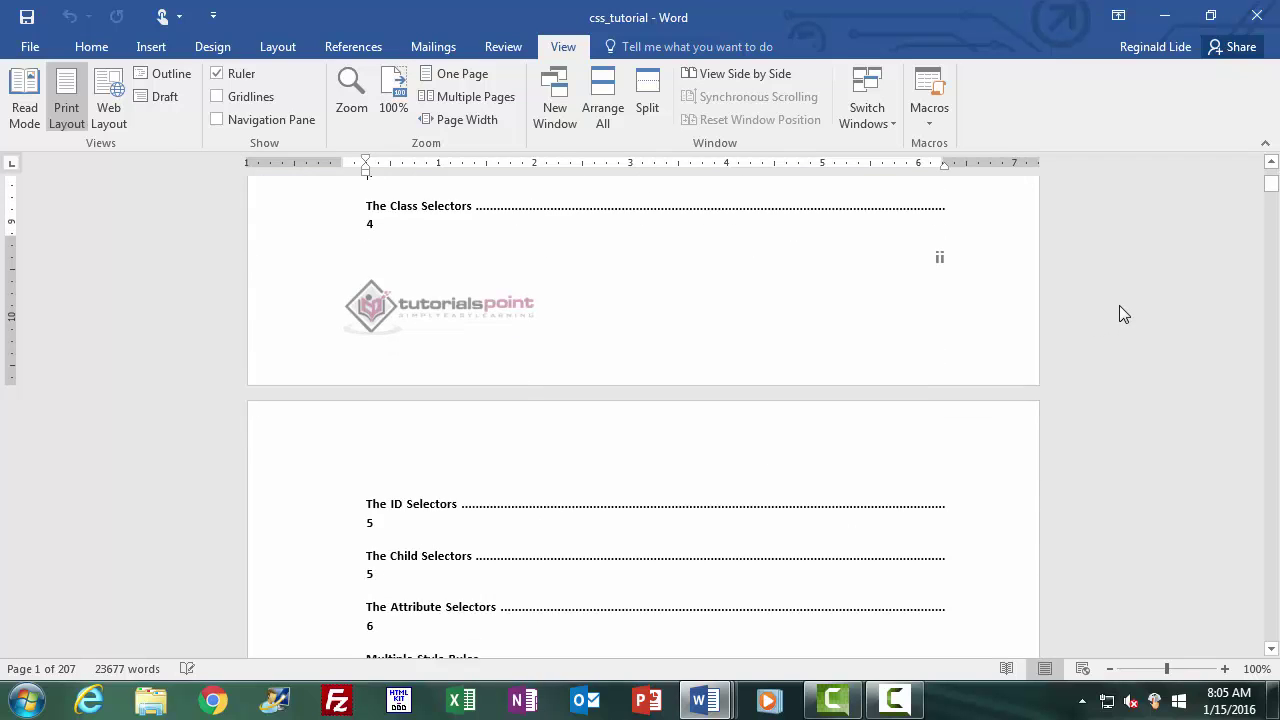
pyautogui.press('pagedown')
pyautogui.press('pagedown')
pyautogui.press('pagedown')
pyautogui.press('pagedown')
pyautogui.press('pagedown')
pyautogui.press('pagedown')
pyautogui.press('pagedown')
pyautogui.press('pagedown')
pyautogui.press('pagedown')
pyautogui.press('pagedown')
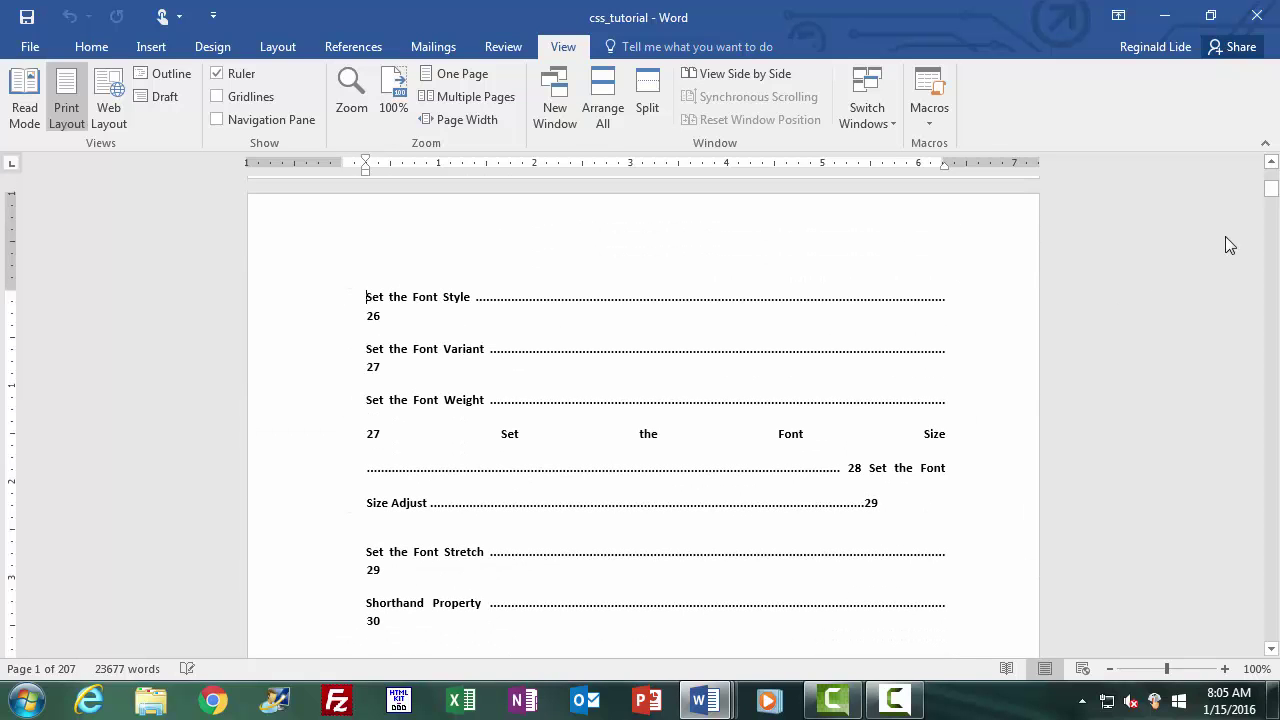
# Step: Examine the converted tutorial's ordered list values table and its Filters chapter
pyautogui.moveTo(1270, 188); pyautogui.dragTo(1272, 369)
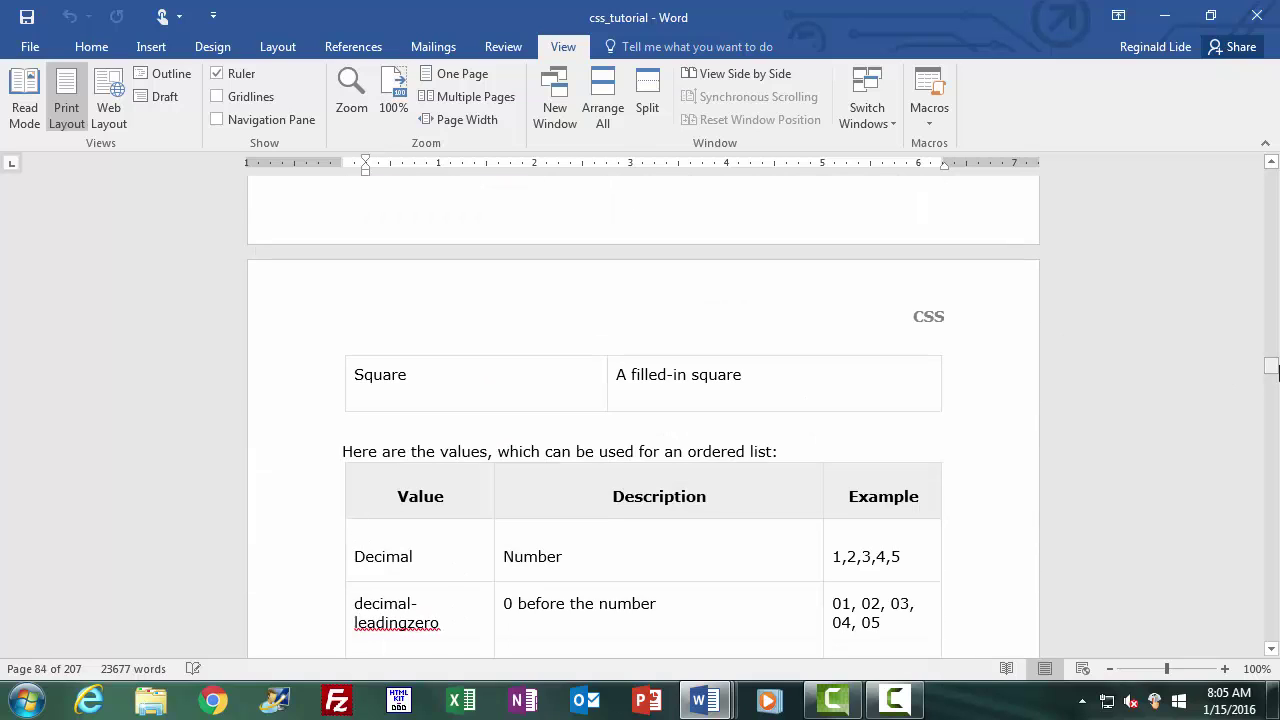
pyautogui.click(1271, 648)
pyautogui.scroll(-8, 1272, 652)
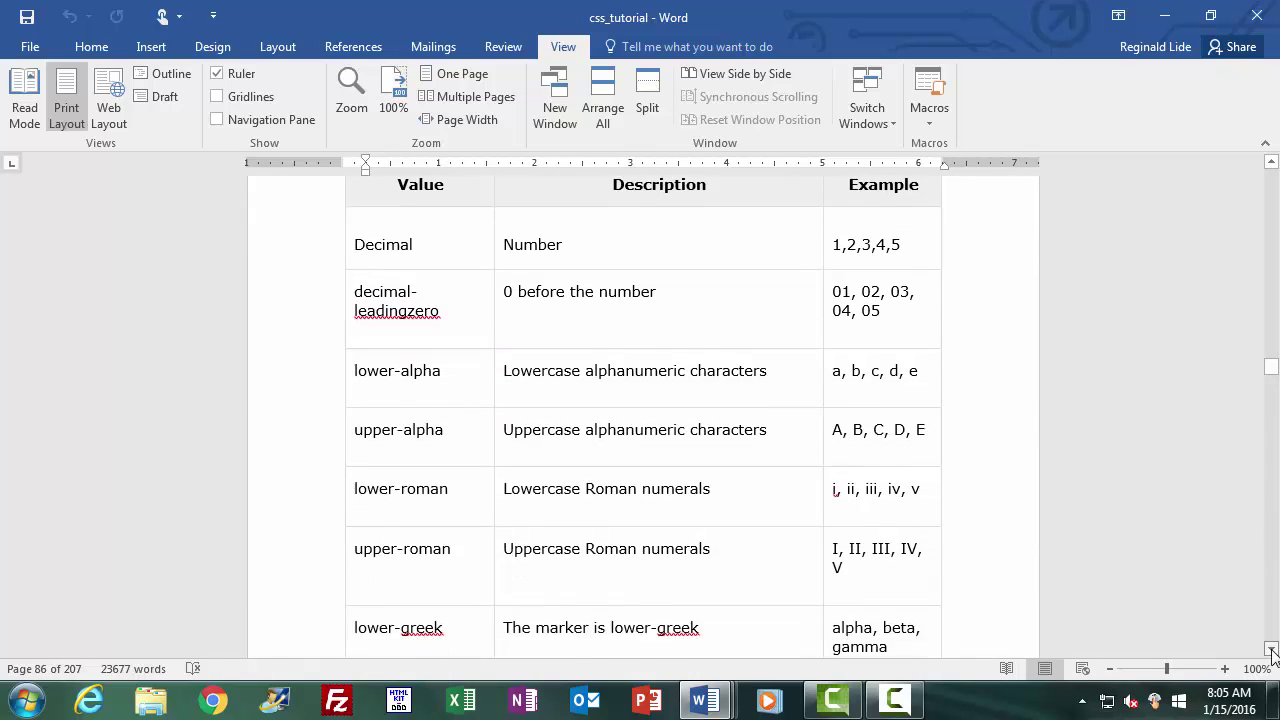
pyautogui.moveTo(1272, 368); pyautogui.dragTo(1272, 481)
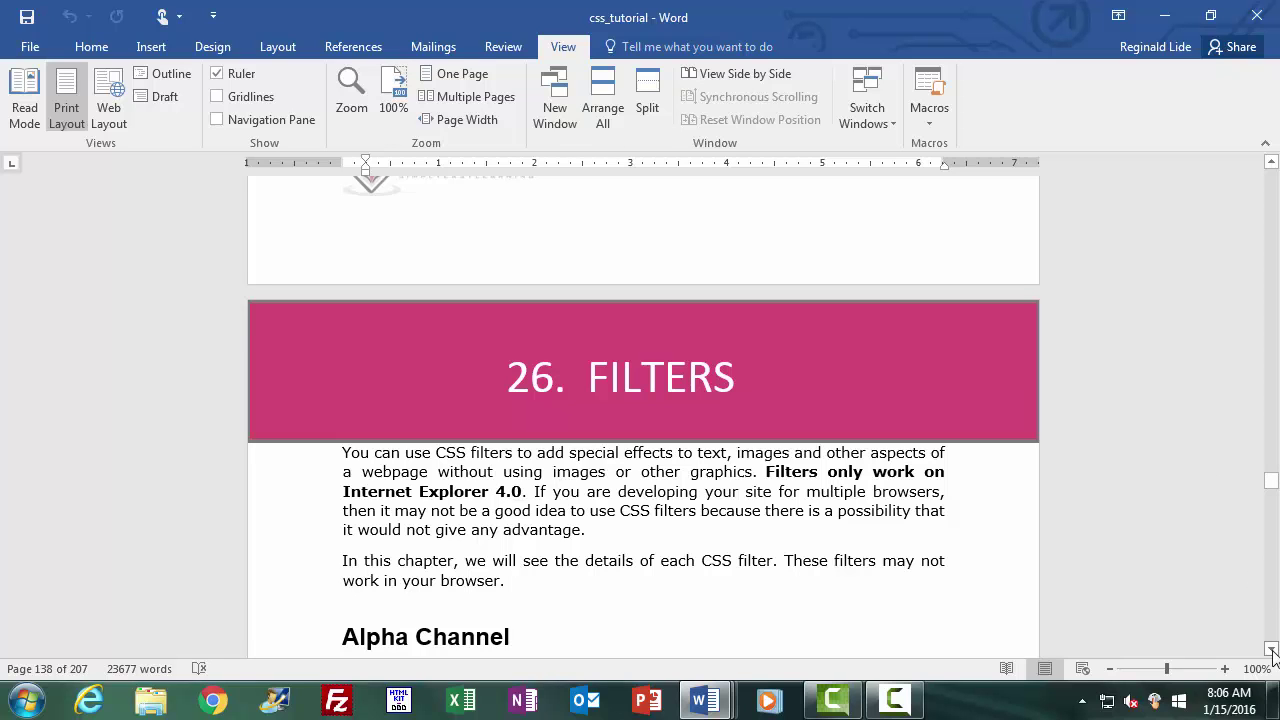
pyautogui.moveTo(1272, 651); pyautogui.dragTo(1272, 651)
# Step: Start saving a copy of the converted tutorial in the Word 2016 Training Exercises folder of the Documents library
pyautogui.click(30, 46)
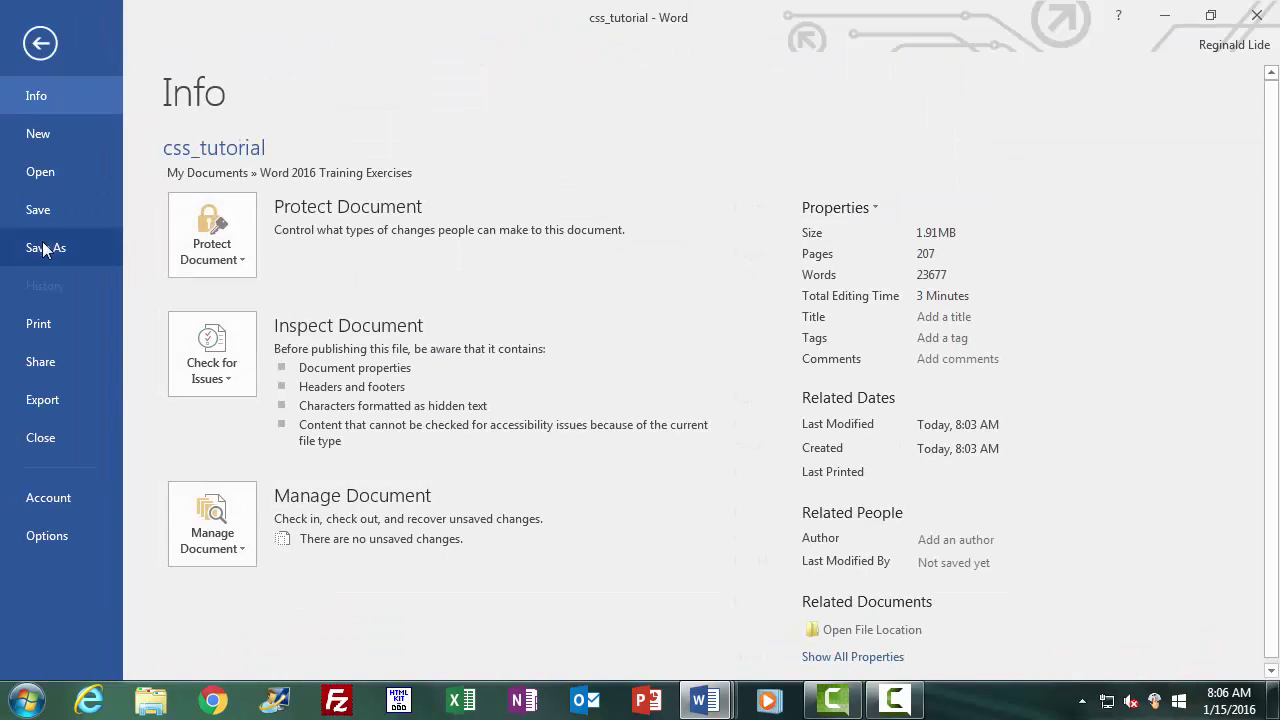
pyautogui.click(45, 250)
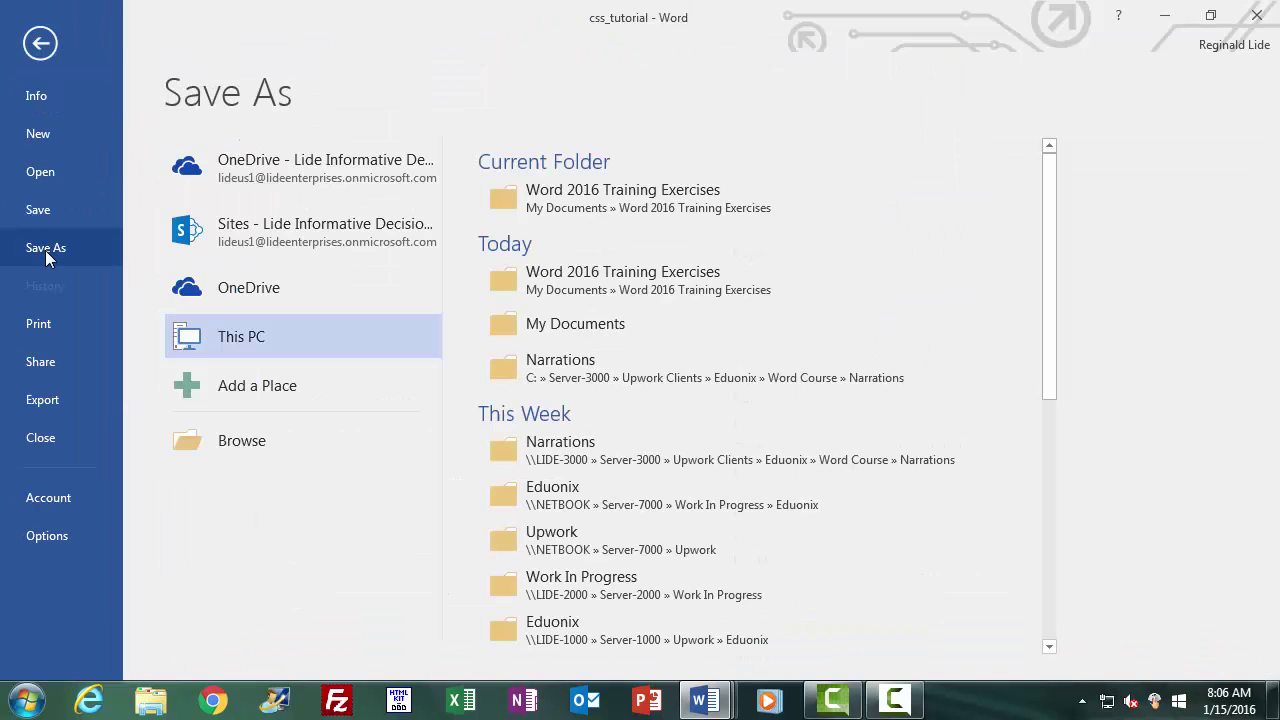
pyautogui.click(240, 442)
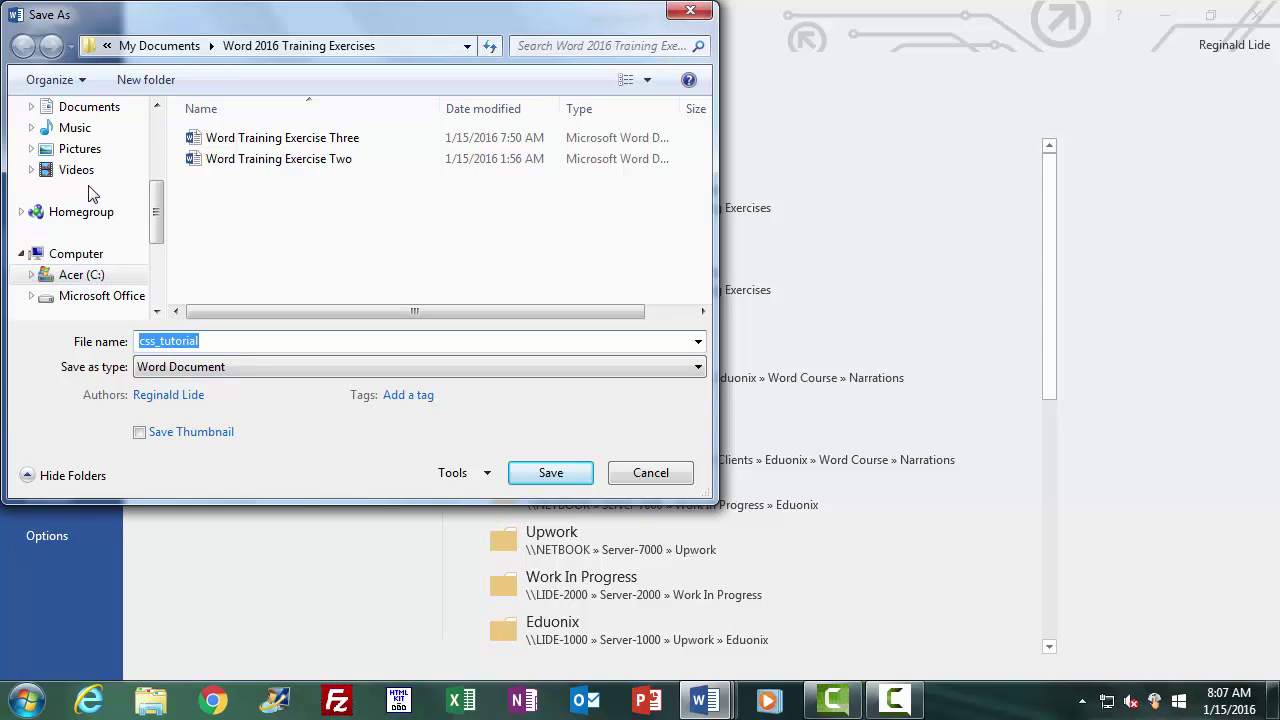
pyautogui.click(157, 312)
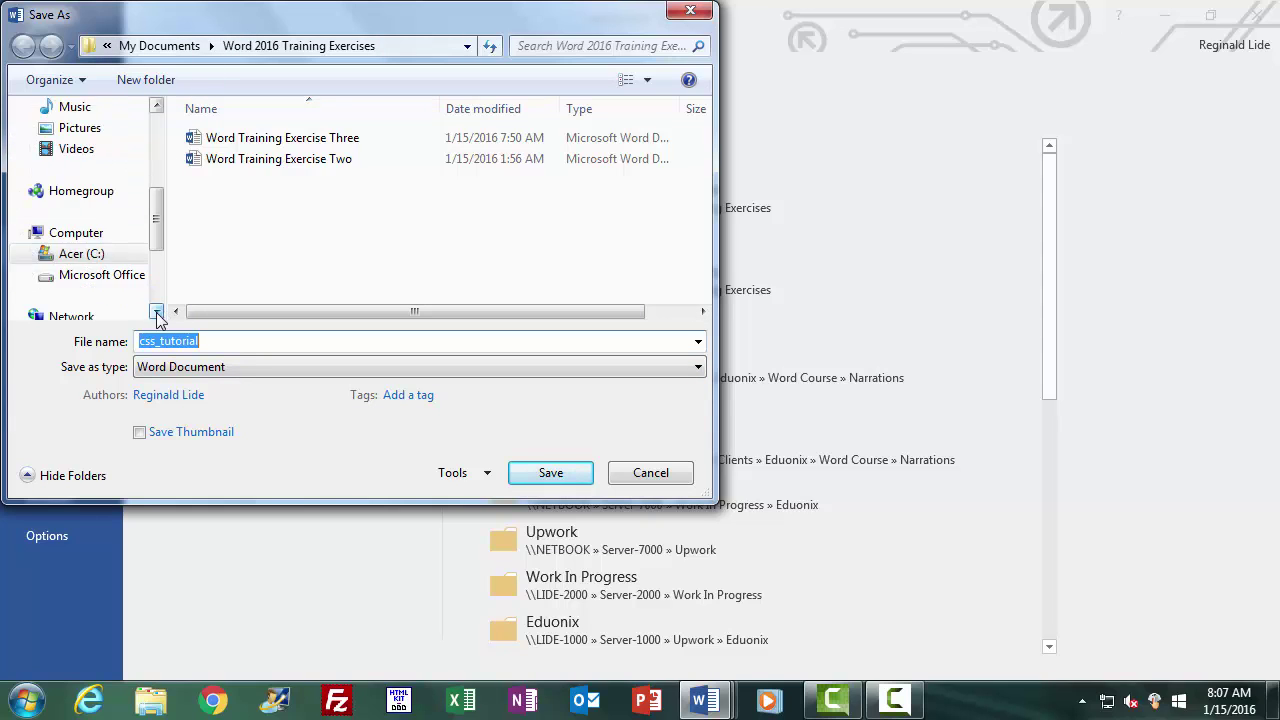
pyautogui.click(157, 312)
pyautogui.click(157, 312)
pyautogui.click(156, 108)
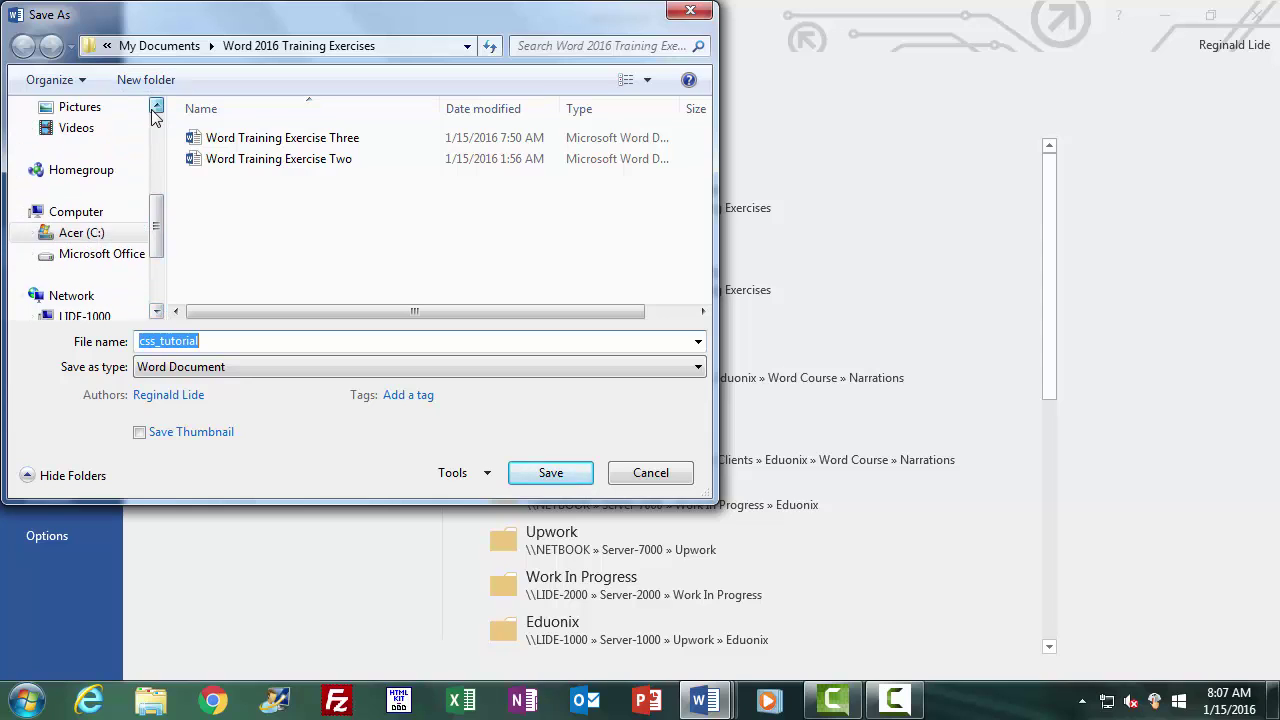
pyautogui.click(156, 108)
pyautogui.click(156, 108)
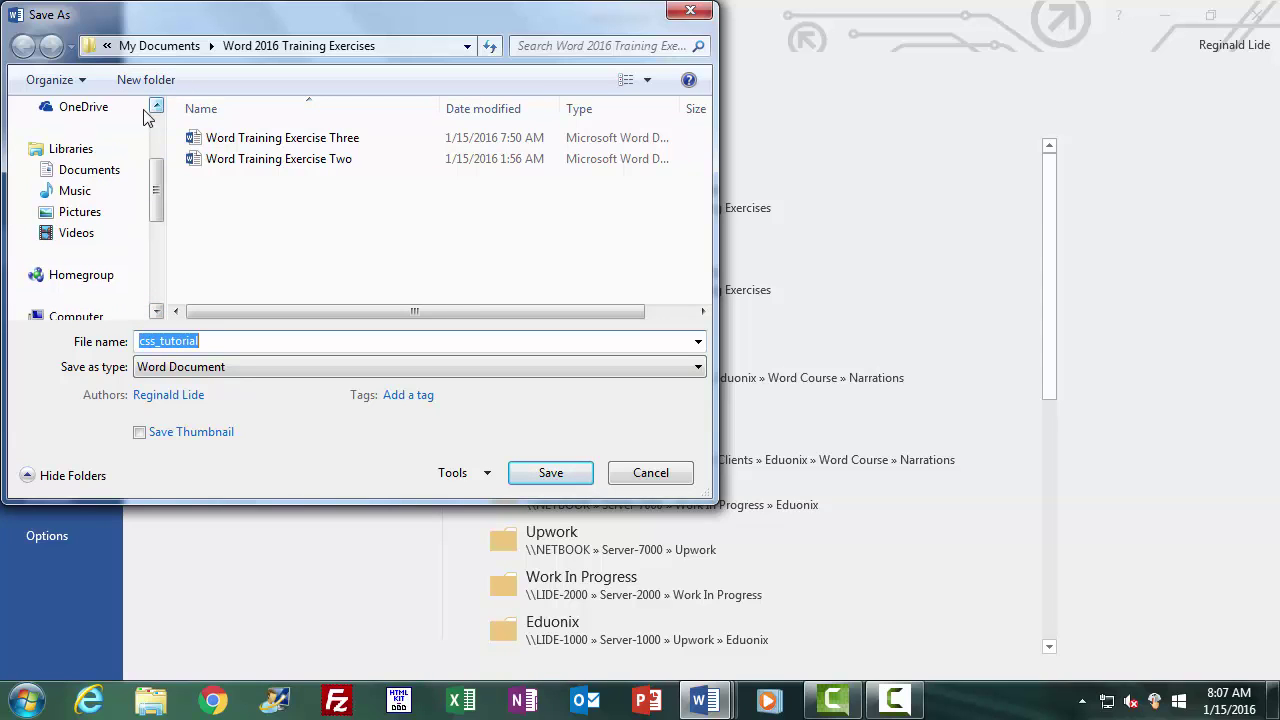
pyautogui.click(89, 171)
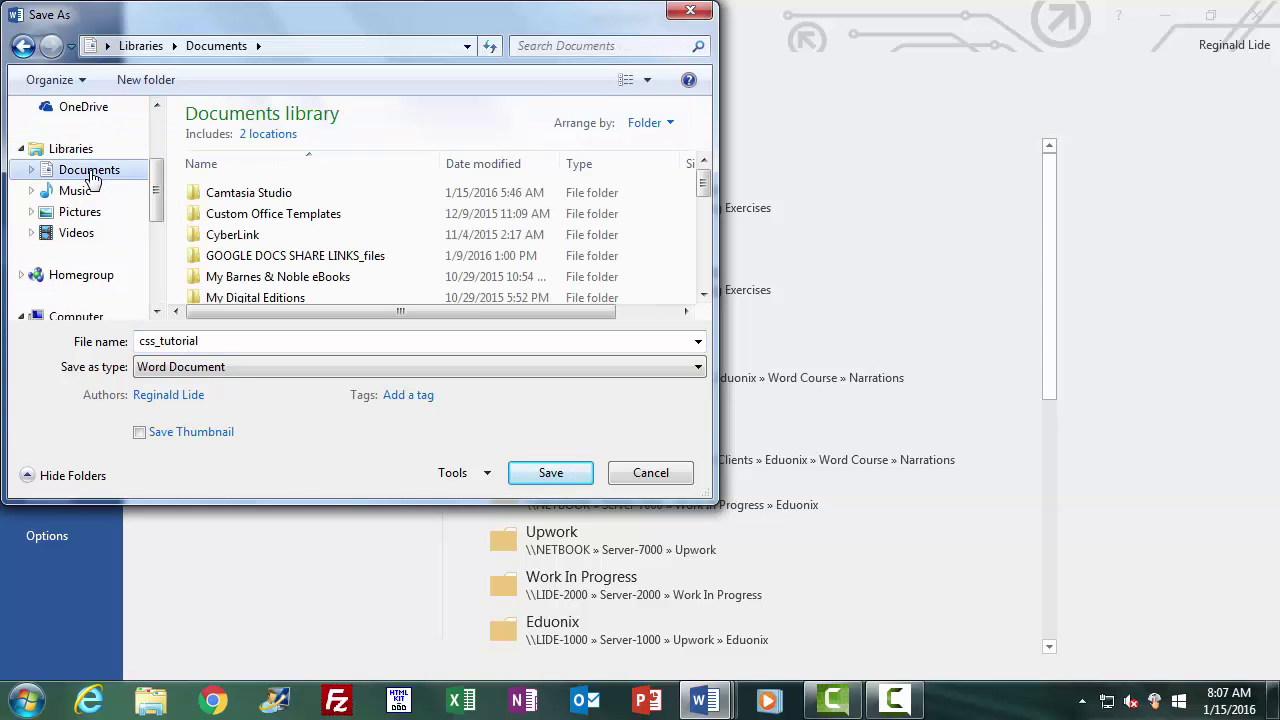
pyautogui.click(704, 297)
pyautogui.click(704, 297)
pyautogui.click(704, 297)
pyautogui.click(704, 297)
pyautogui.click(704, 297)
pyautogui.click(366, 280)
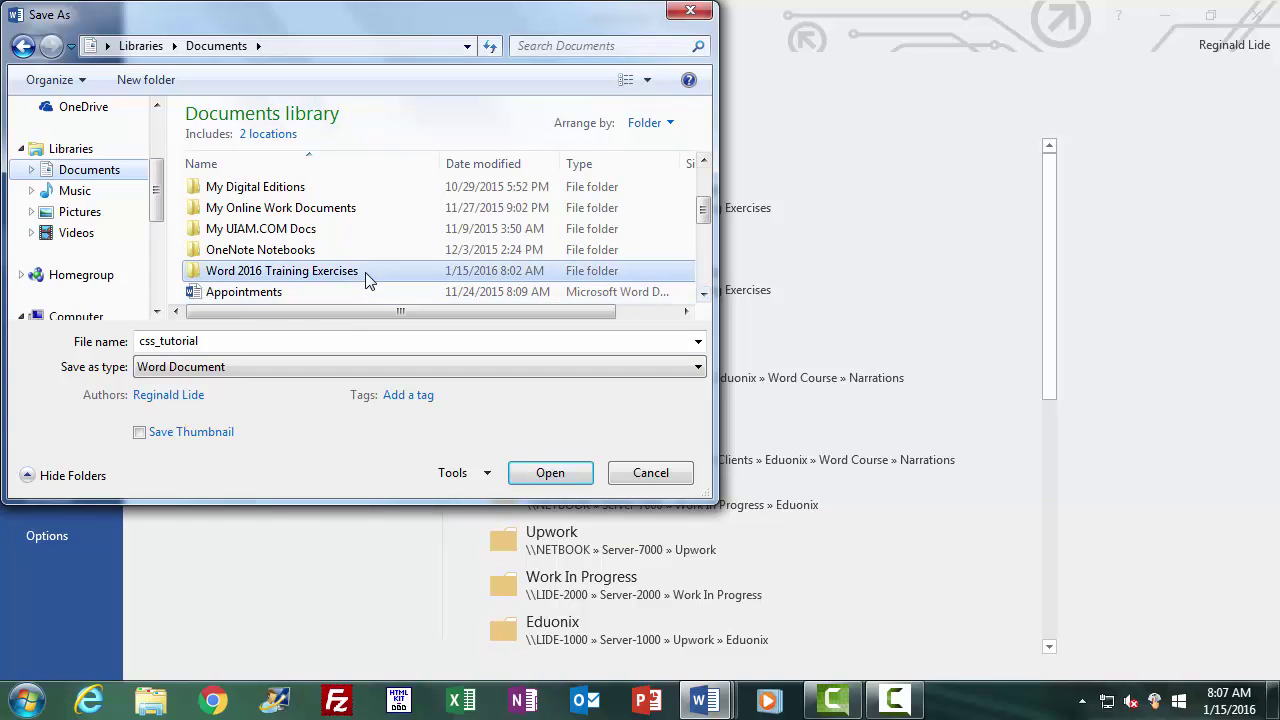
pyautogui.doubleClick(366, 280)
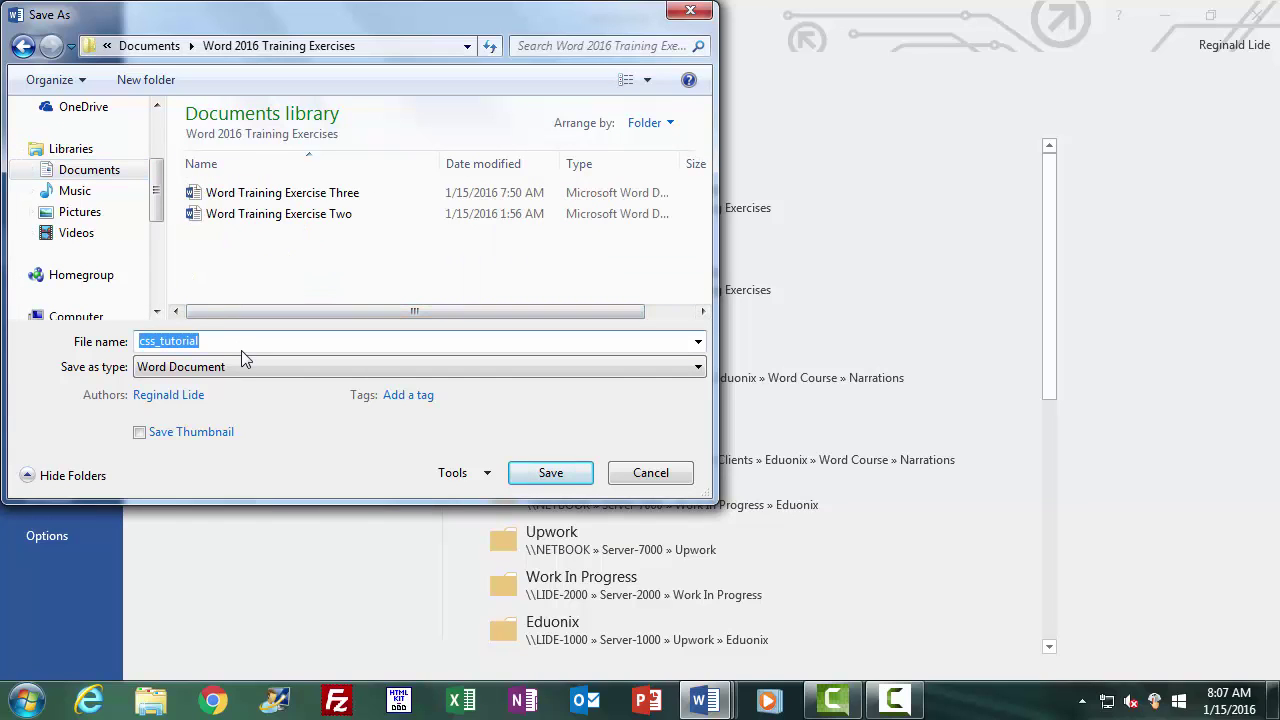
# Step: Save the document as Plain Text named Word Training Exercise Five (Plain Text) with Windows (Default) encoding, accepting the loss of content
pyautogui.write('Word Training Exercise')
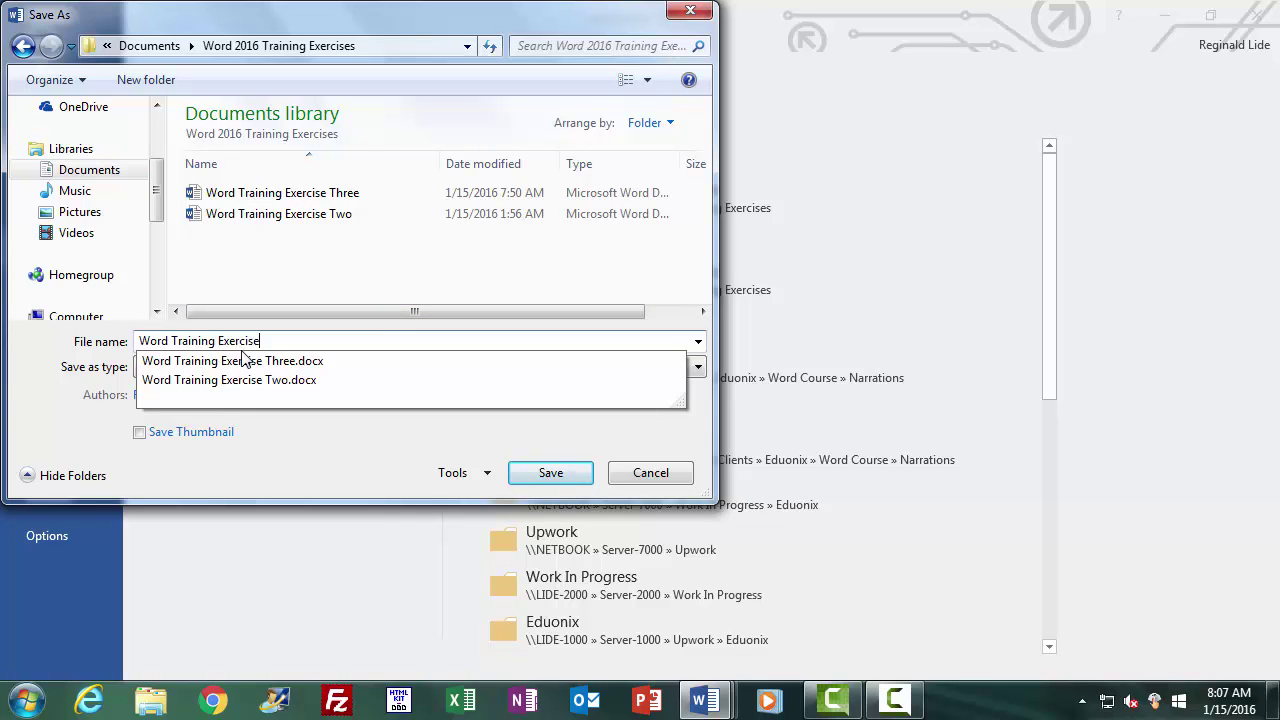
pyautogui.write('Five (Plain Text')
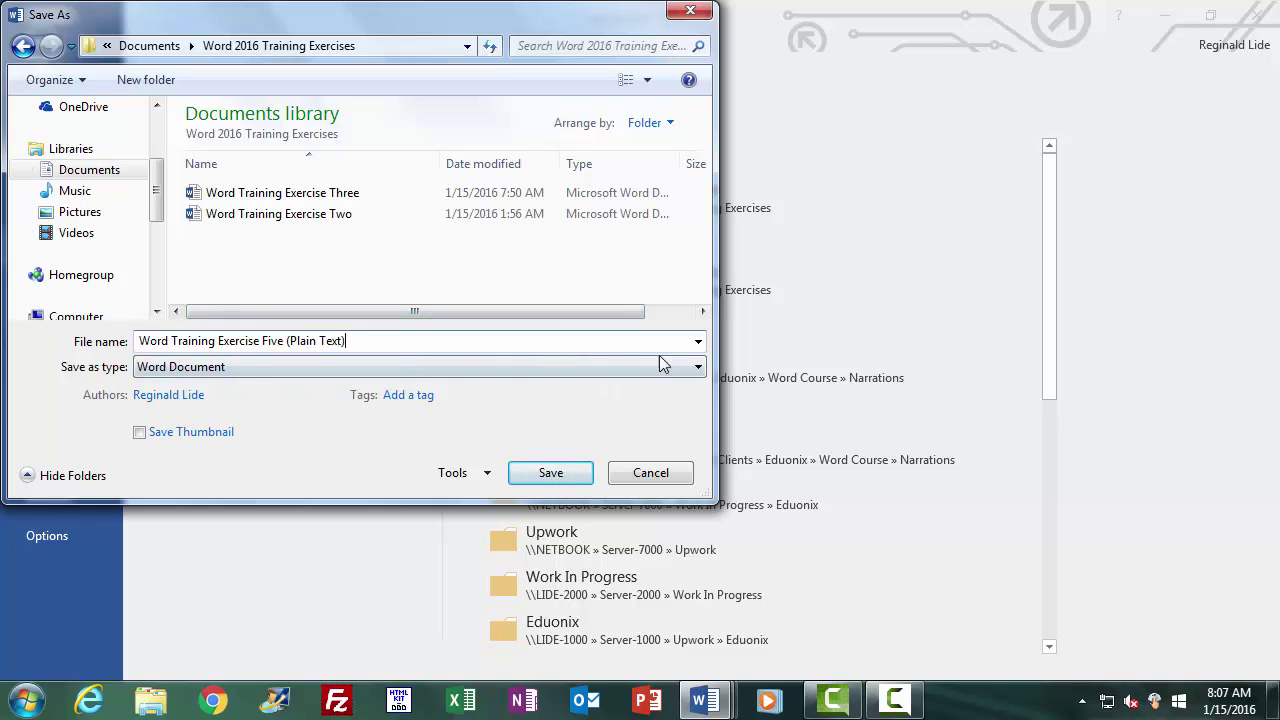
pyautogui.click(699, 370)
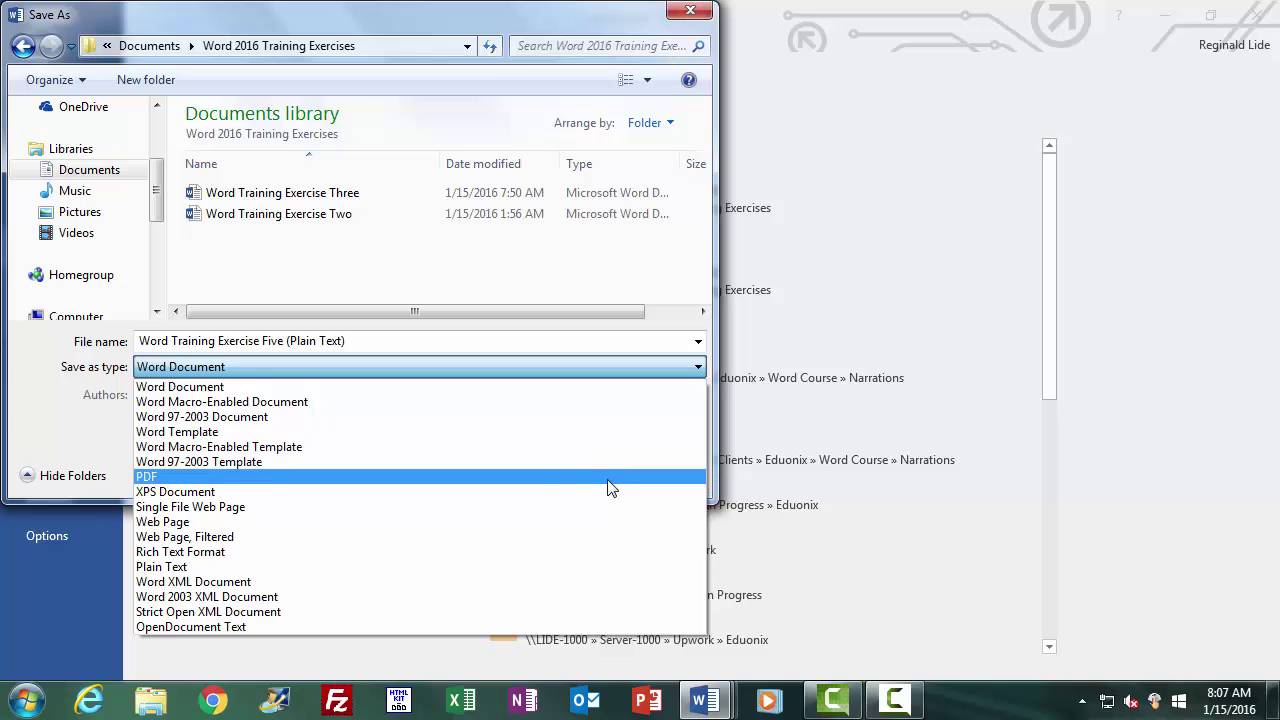
pyautogui.click(578, 567)
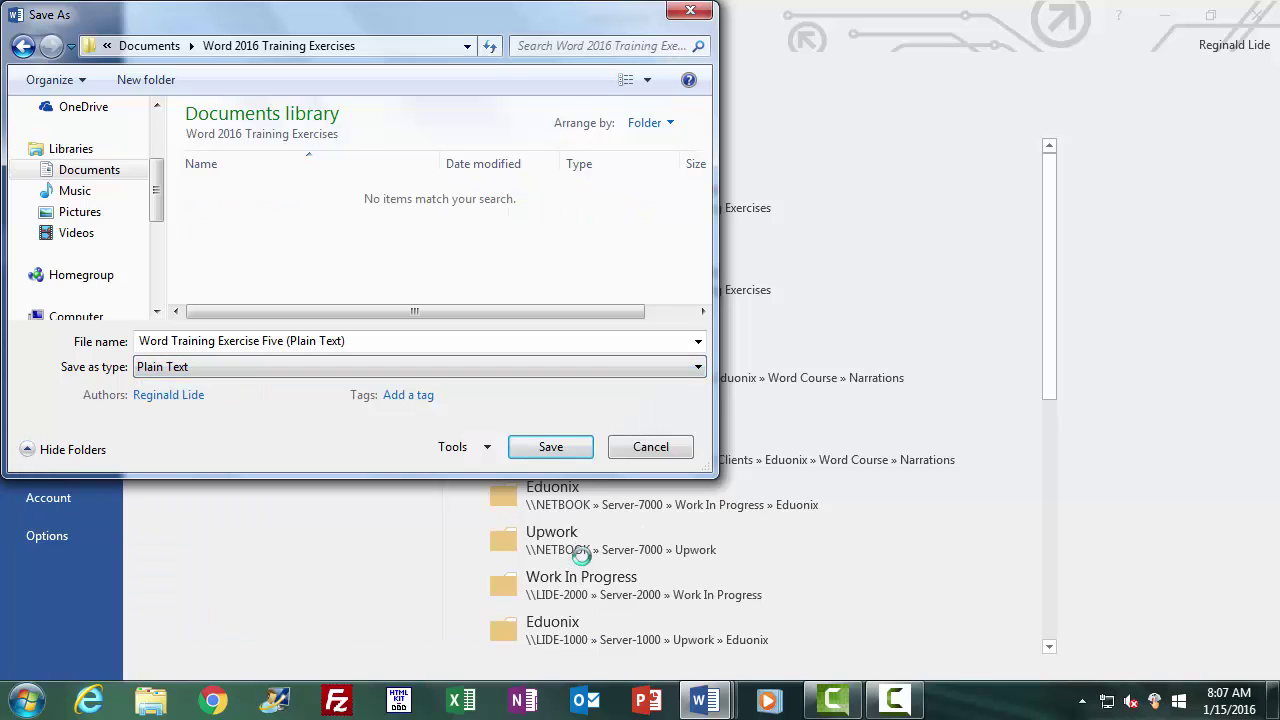
pyautogui.click(550, 450)
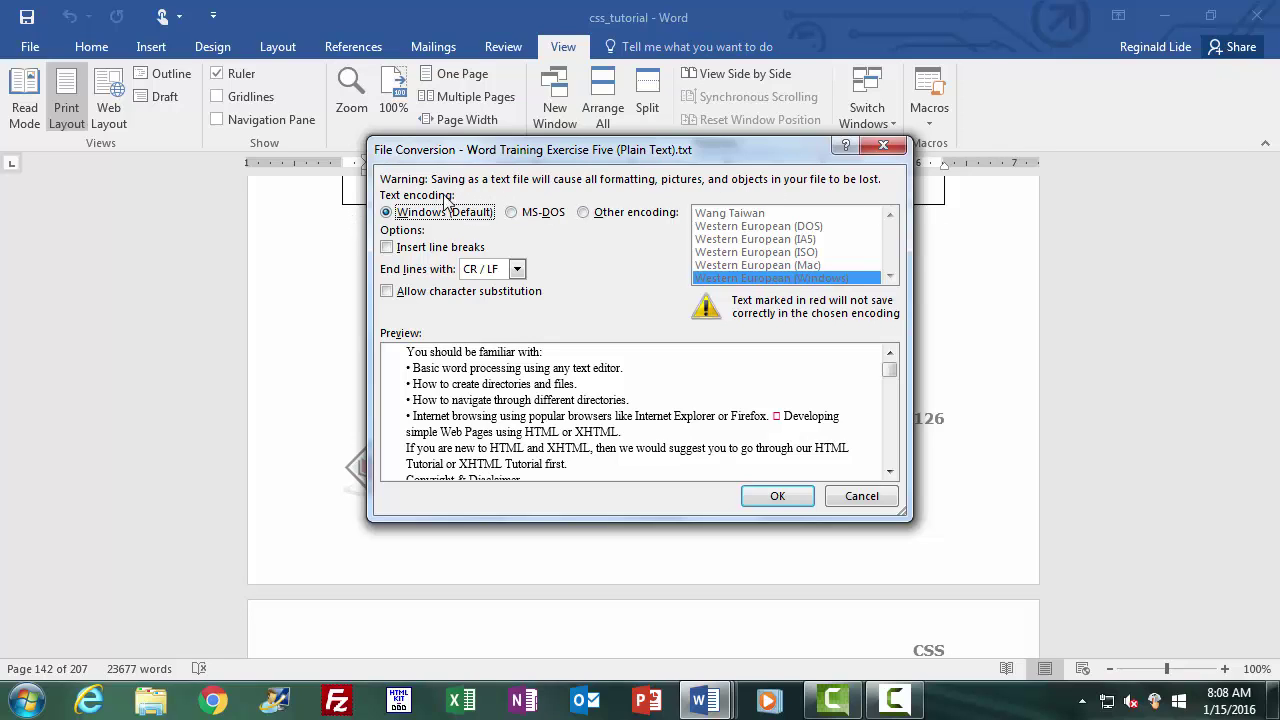
pyautogui.click(774, 498)
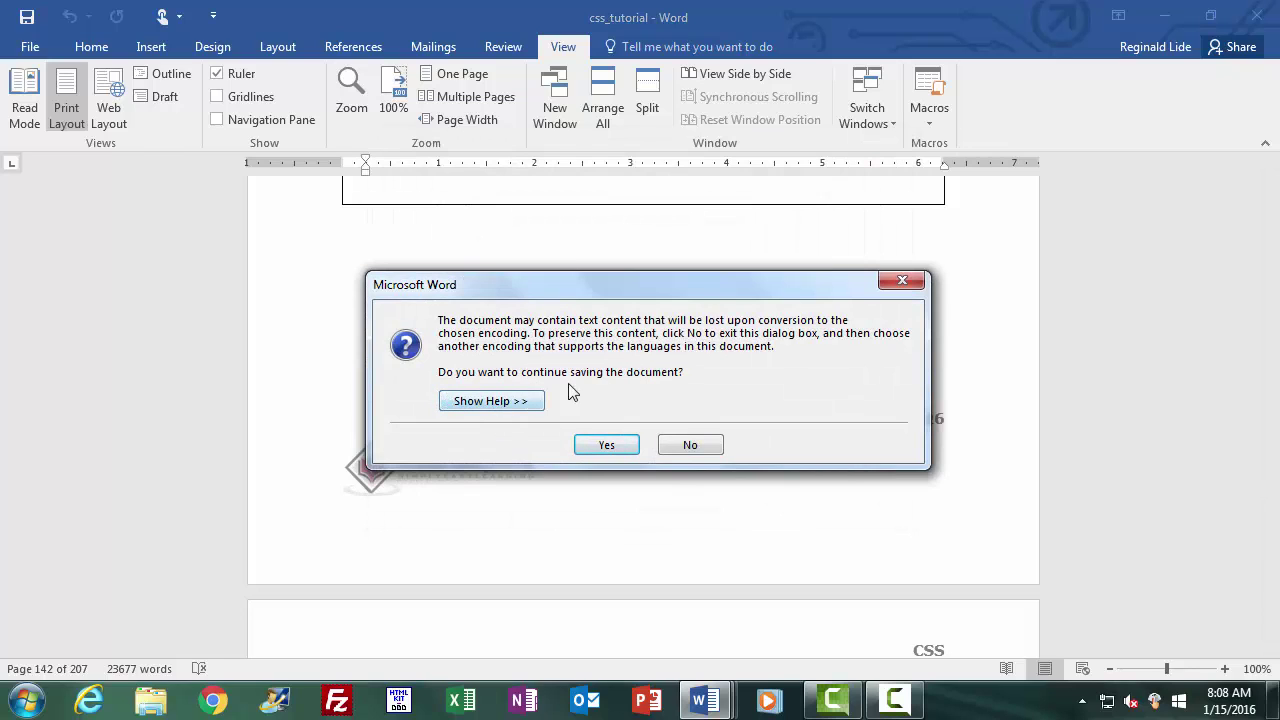
pyautogui.click(607, 446)
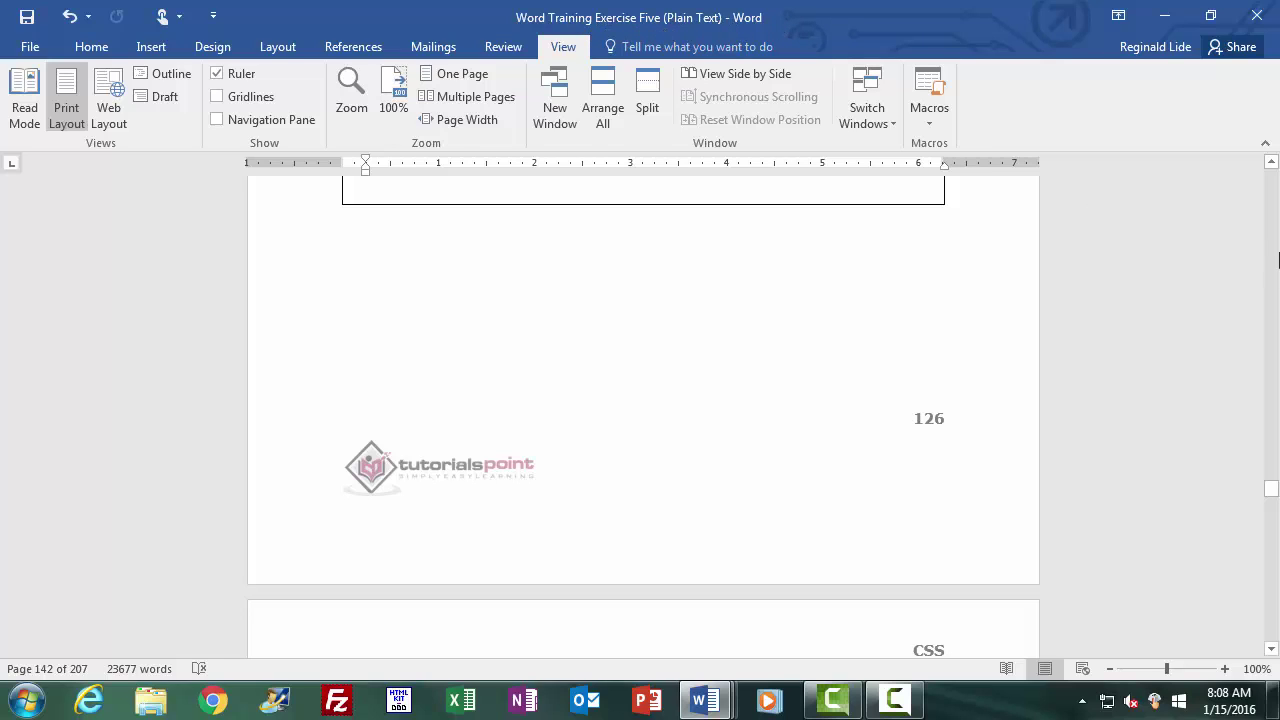
# Step: Look back over the saved document's Filters chapter and close the document
pyautogui.click(1271, 162)
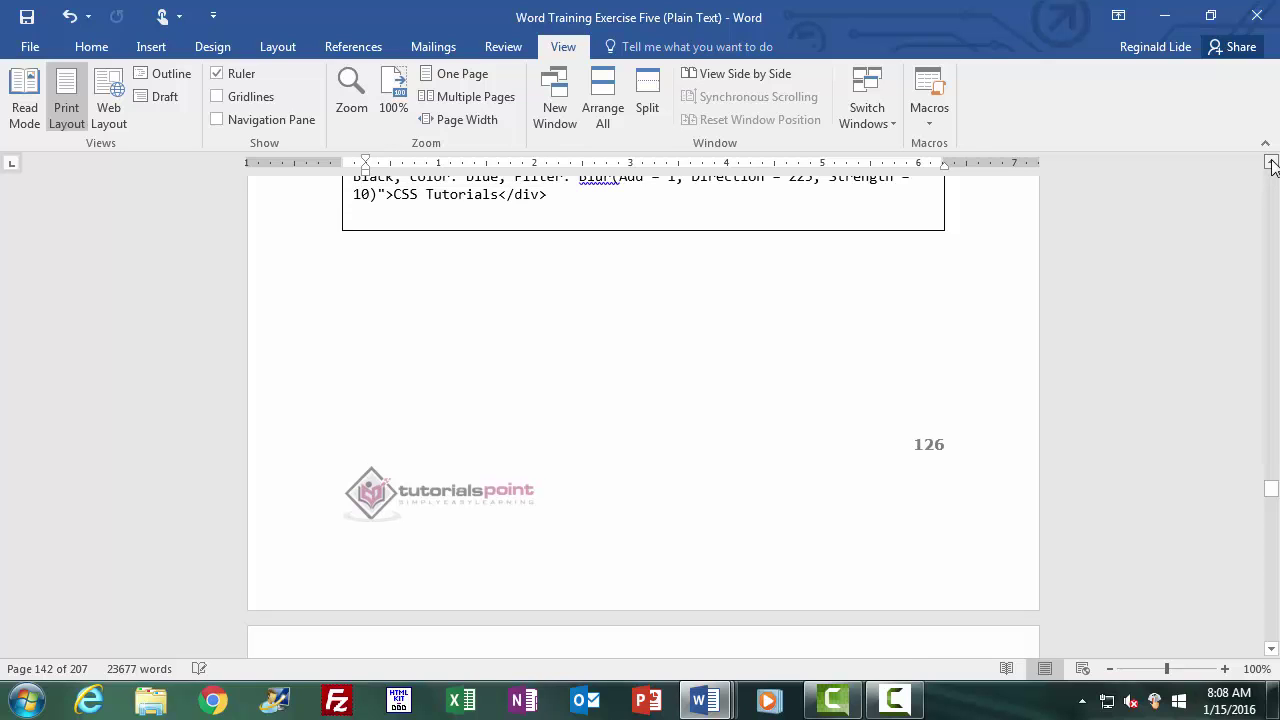
pyautogui.moveTo(1272, 163); pyautogui.dragTo(1272, 163)
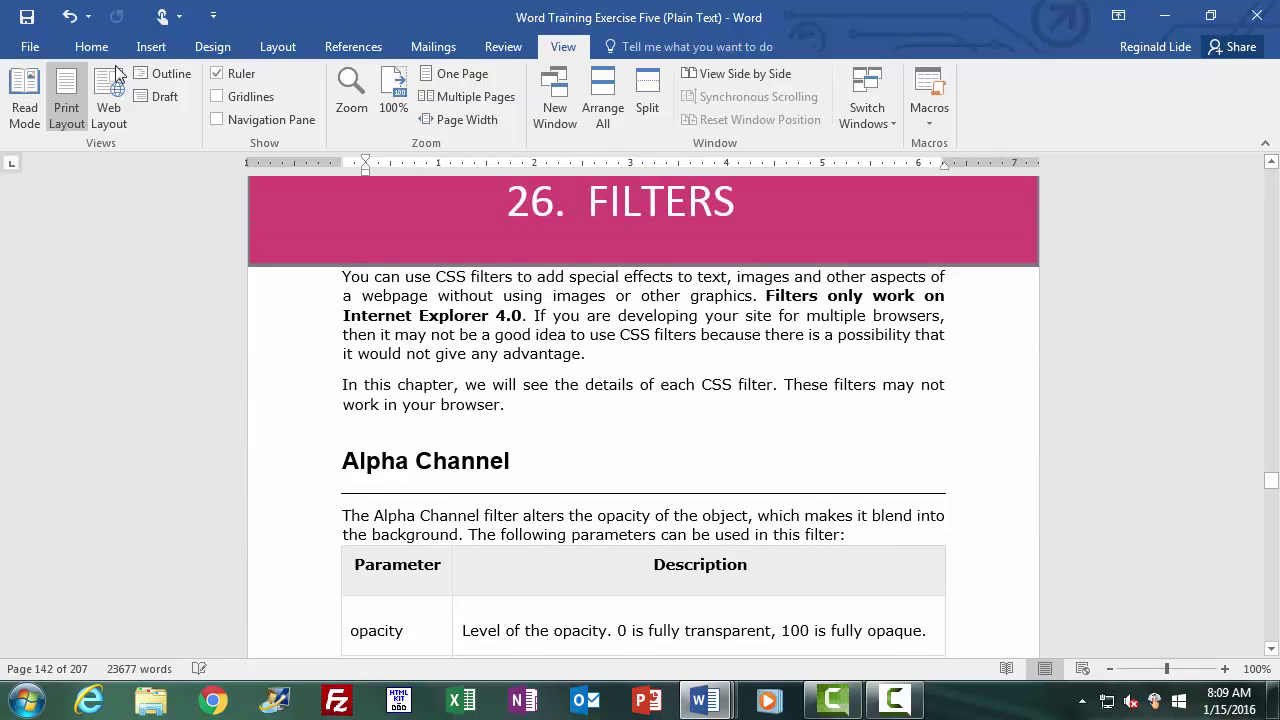
pyautogui.click(28, 50)
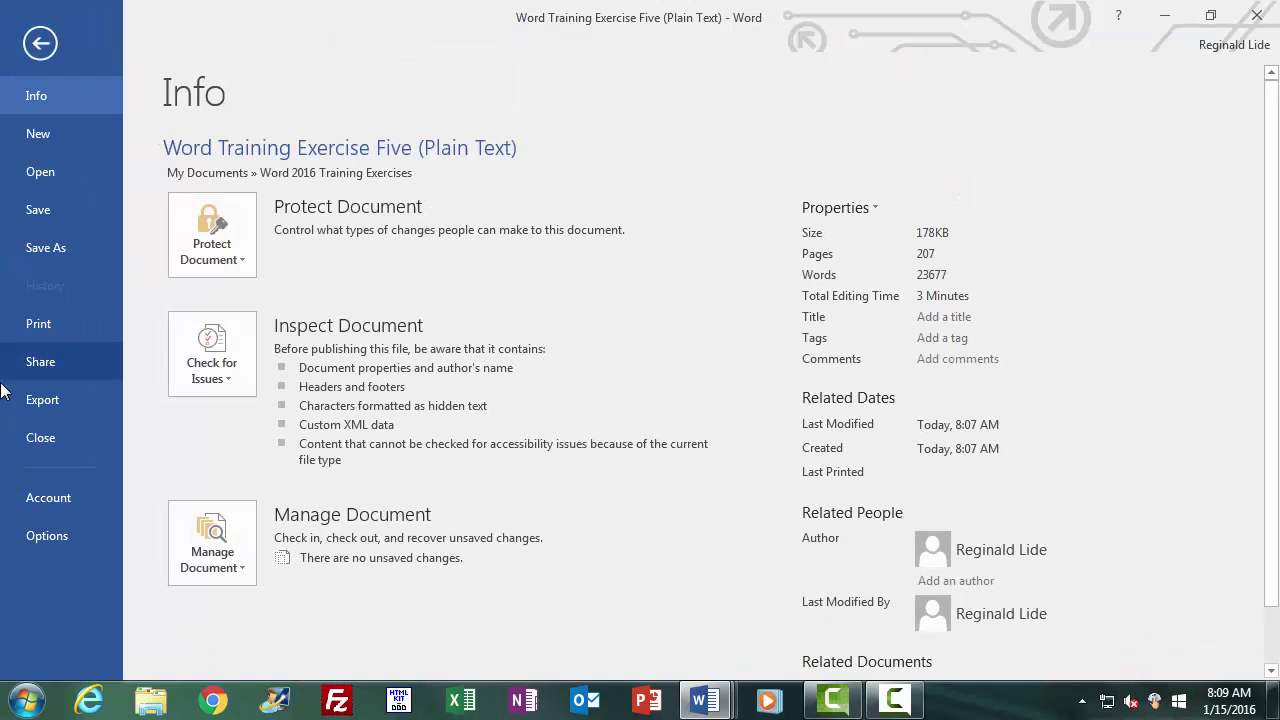
pyautogui.click(55, 438)
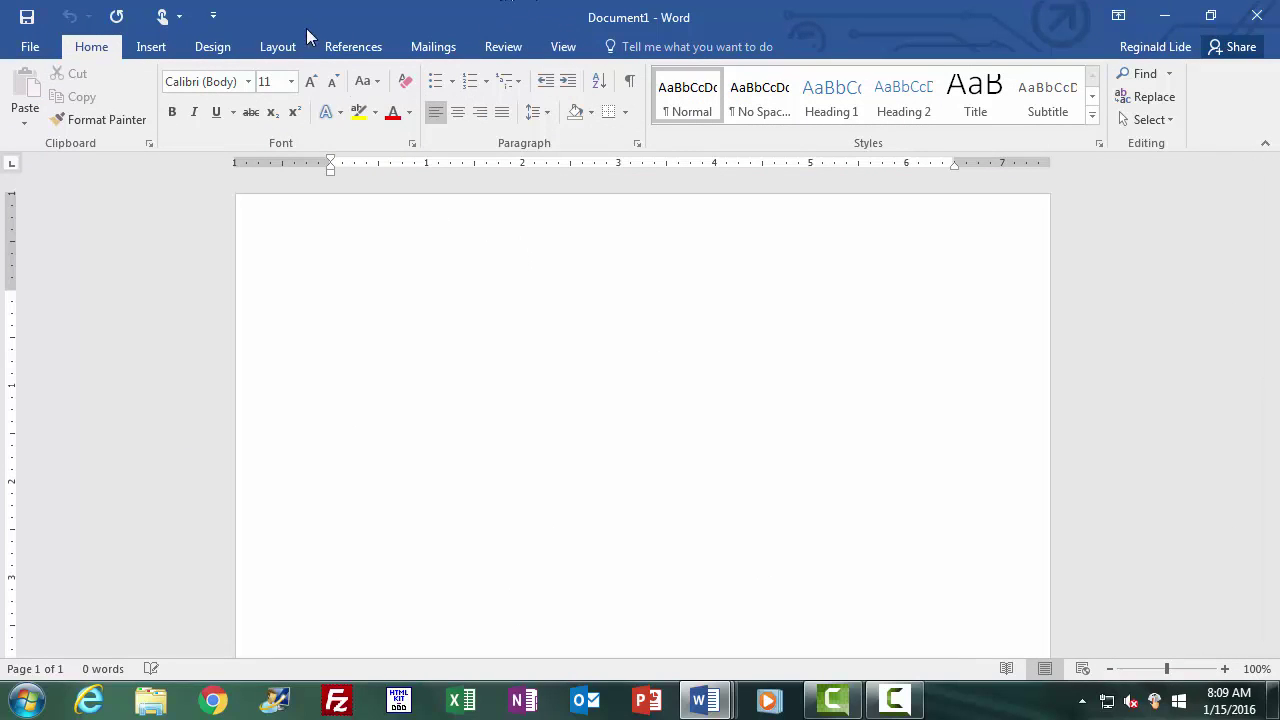
# Step: Reopen the recent file Word Training Exercise Five (Plain Text) using the Windows (Default) text encoding
pyautogui.click(30, 52)
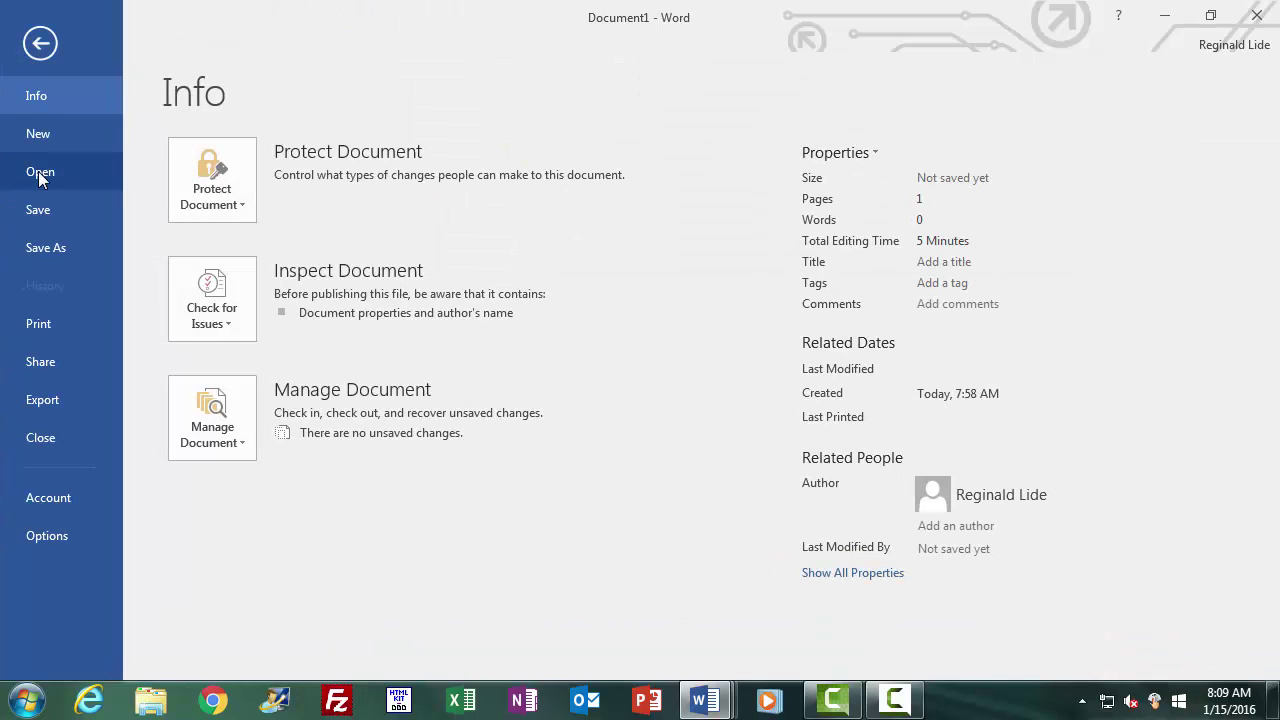
pyautogui.click(40, 174)
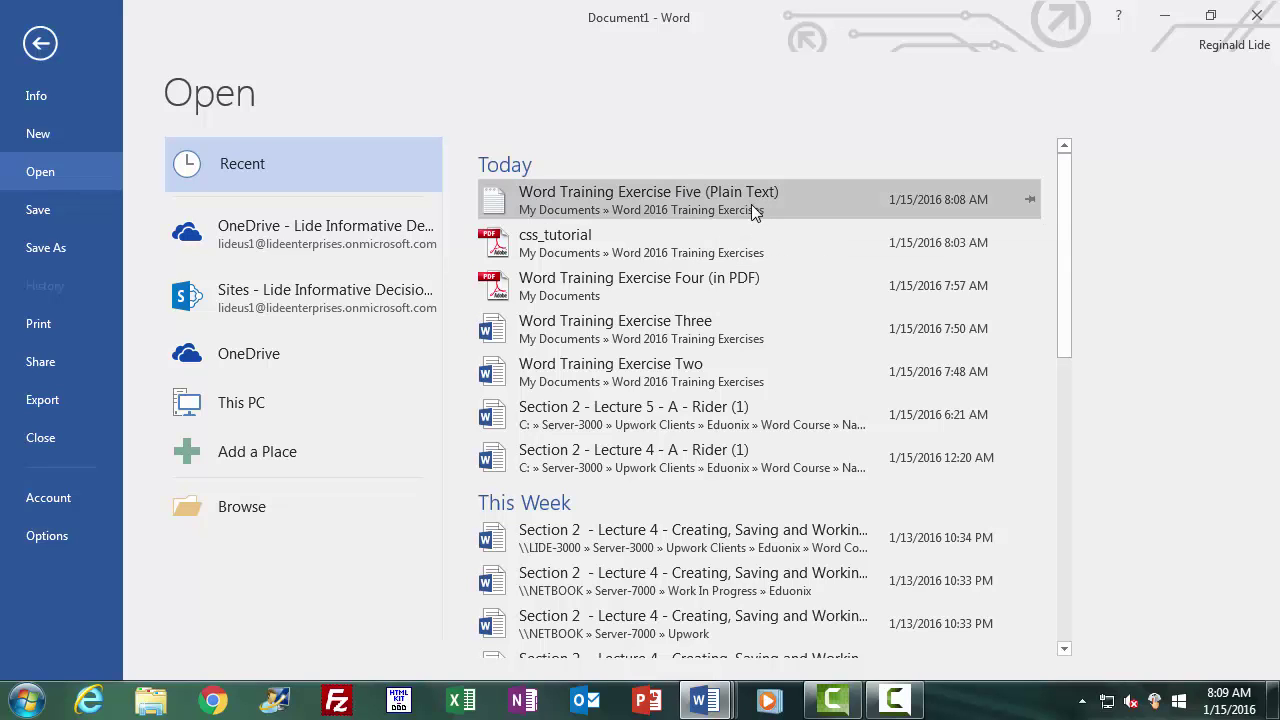
pyautogui.click(671, 199)
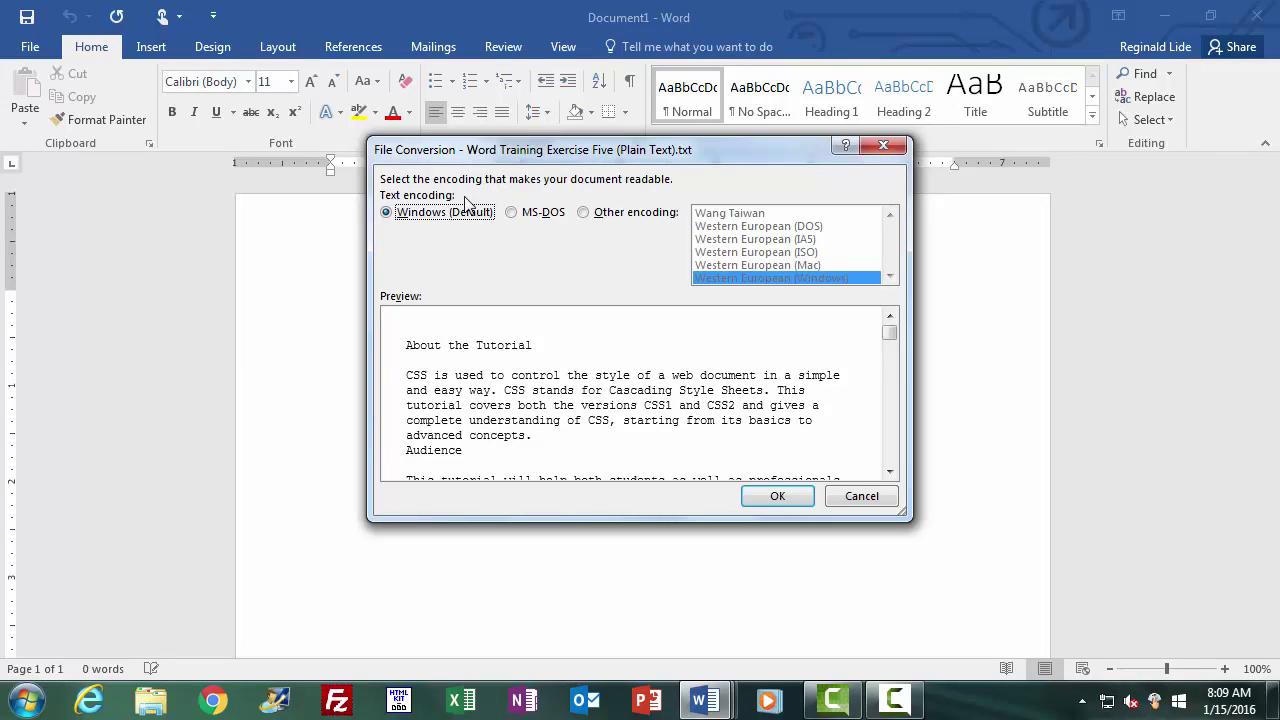
pyautogui.click(778, 497)
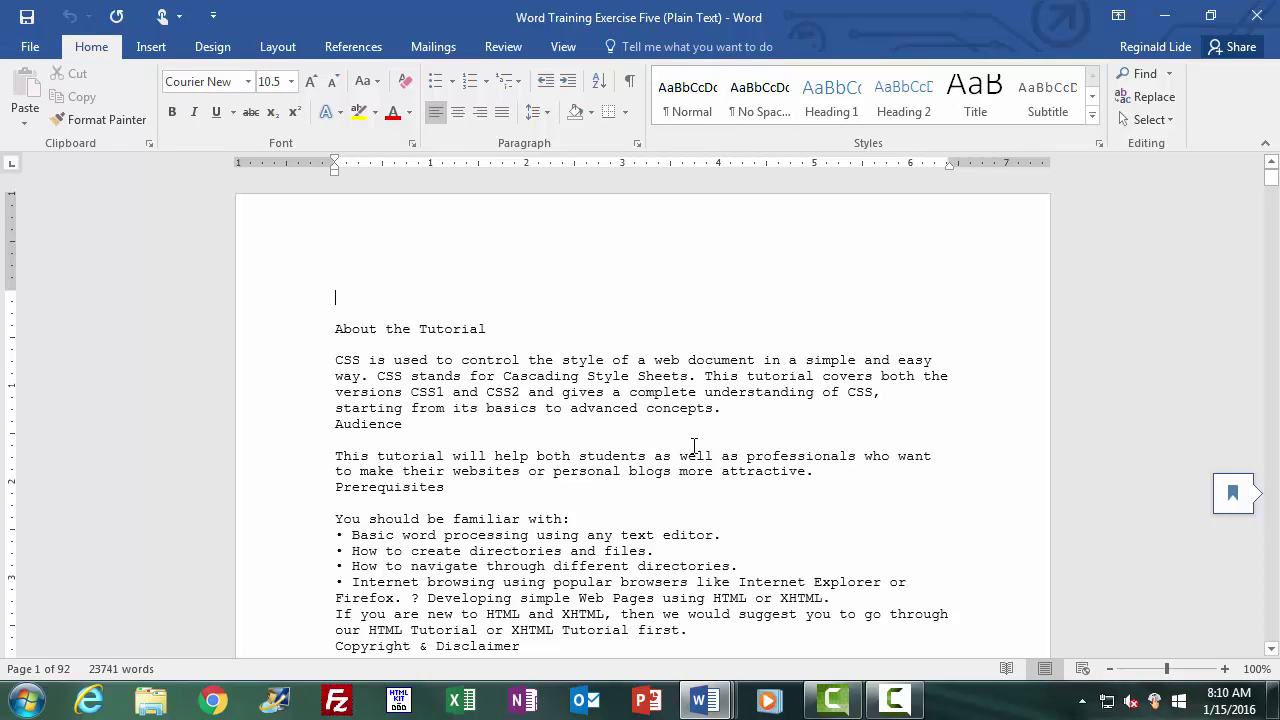
# Step: Examine the reopened plain text tutorial for lost formatting and pictures, and close it
pyautogui.scroll(-5, 694, 445)
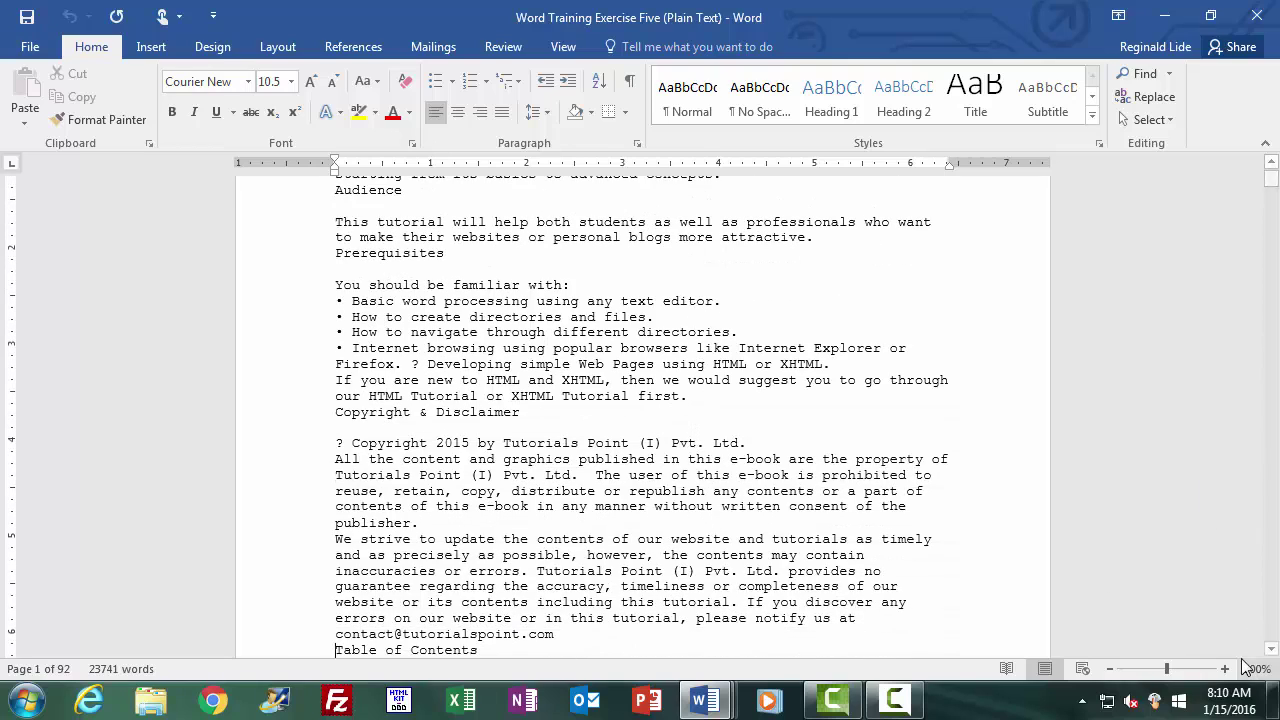
pyautogui.click(1271, 649)
pyautogui.scroll(-9, 1271, 650)
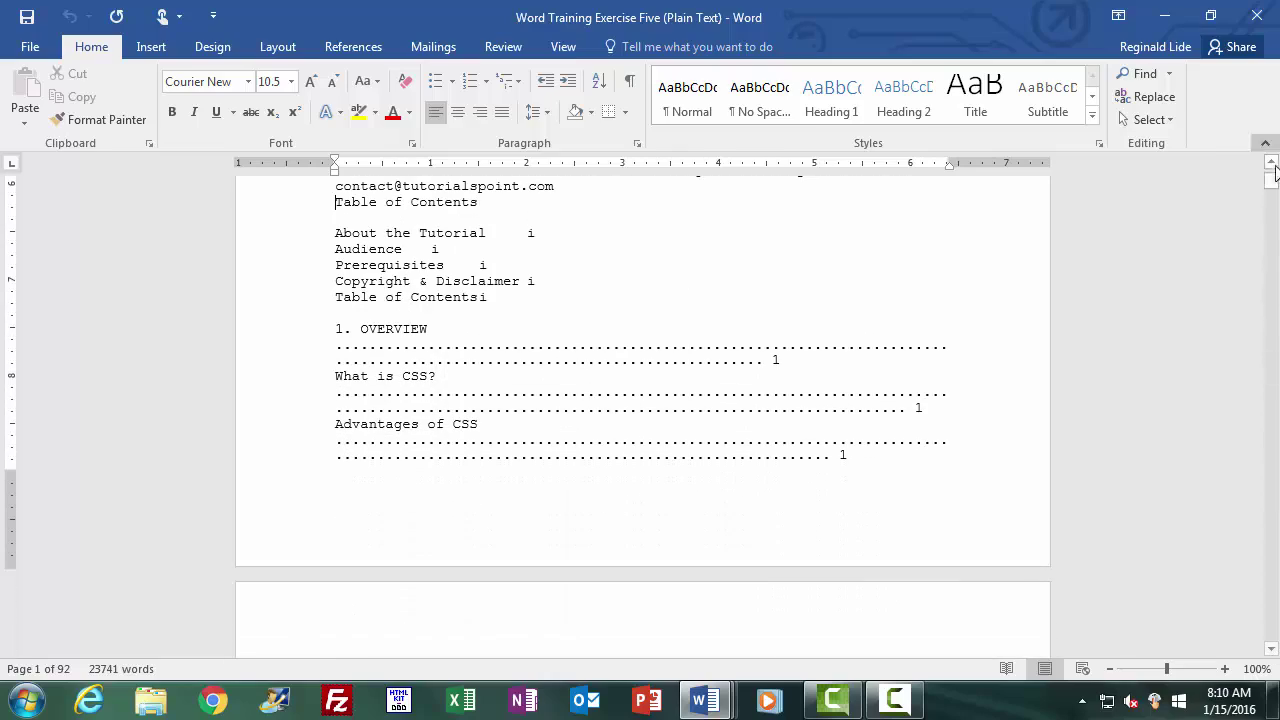
pyautogui.moveTo(1271, 180); pyautogui.dragTo(1263, 401)
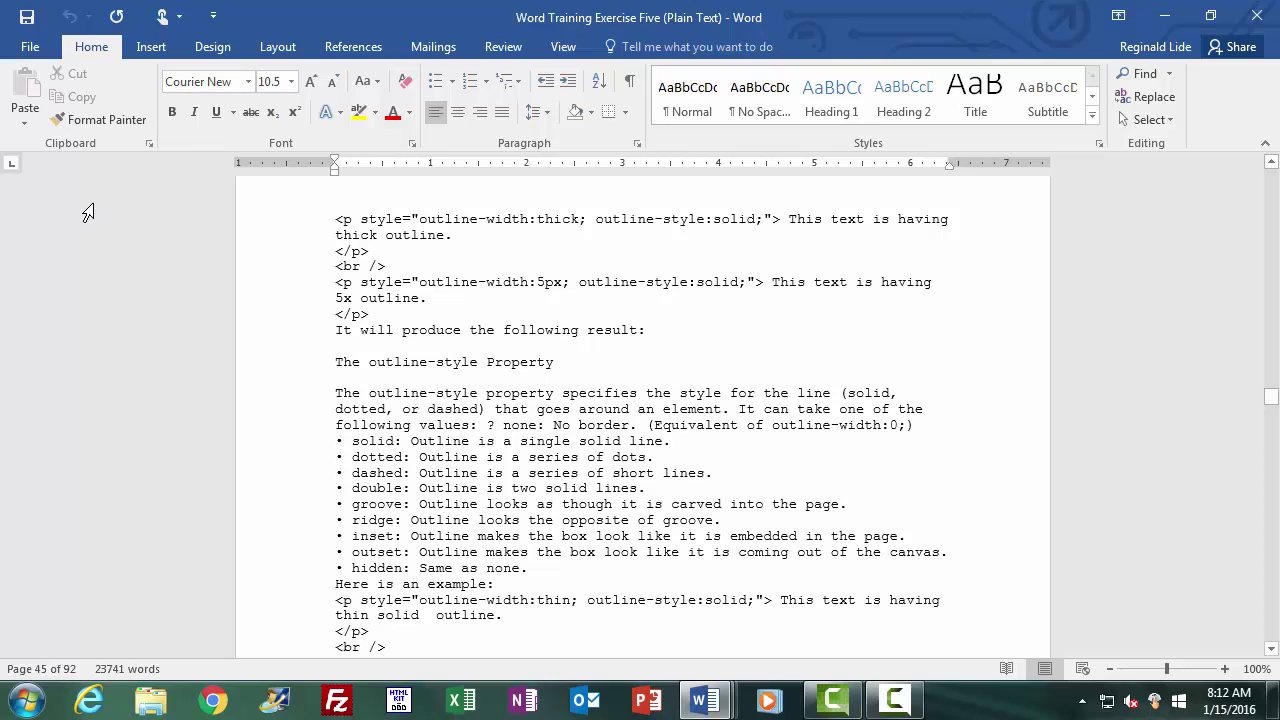
pyautogui.click(30, 48)
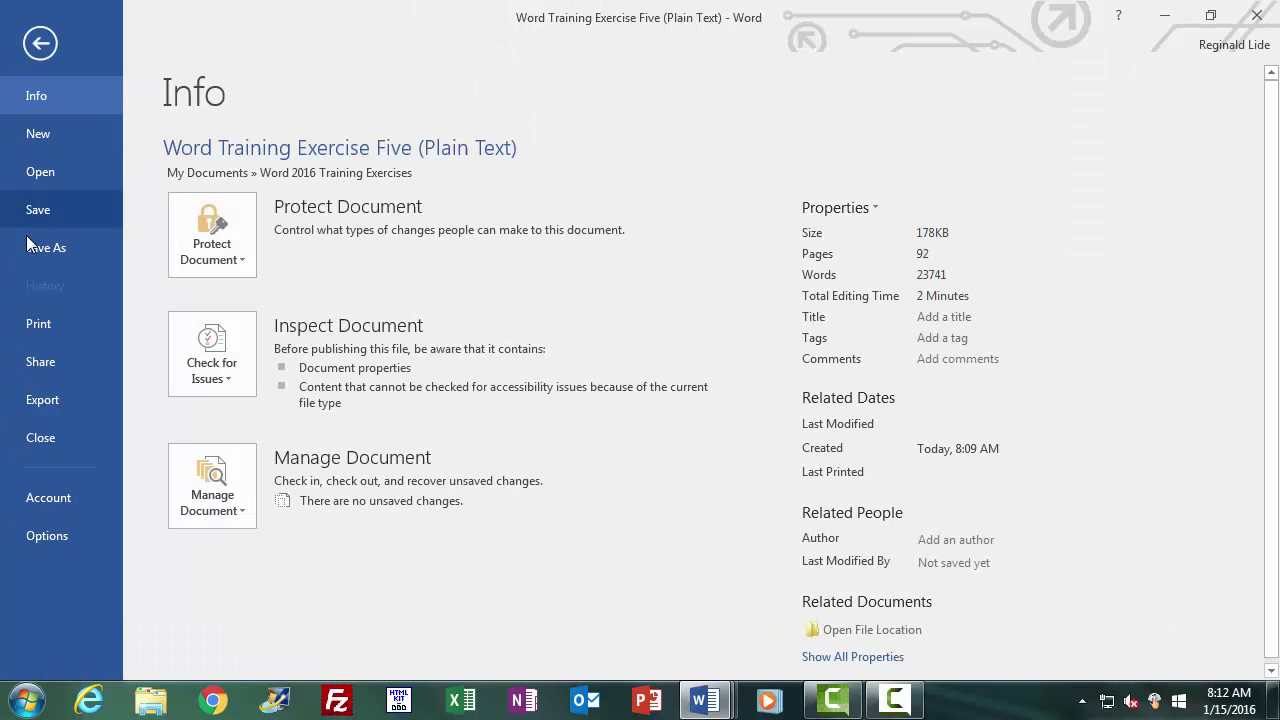
pyautogui.click(57, 434)
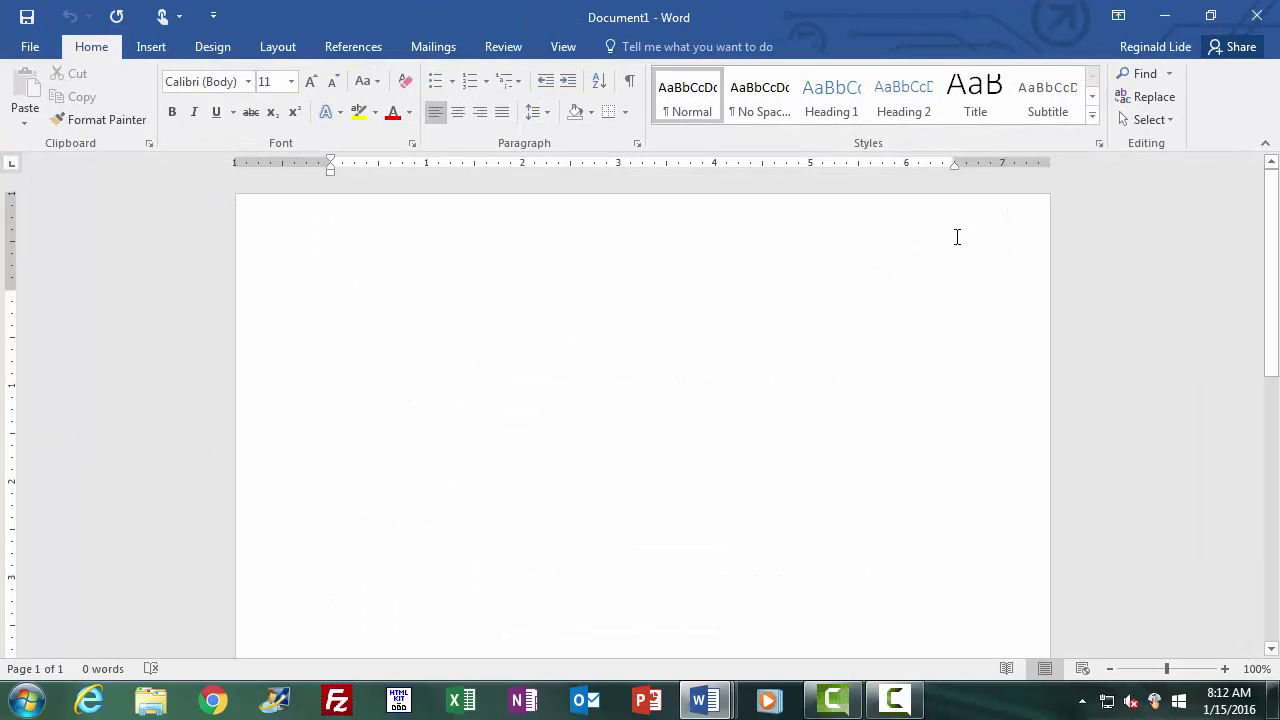